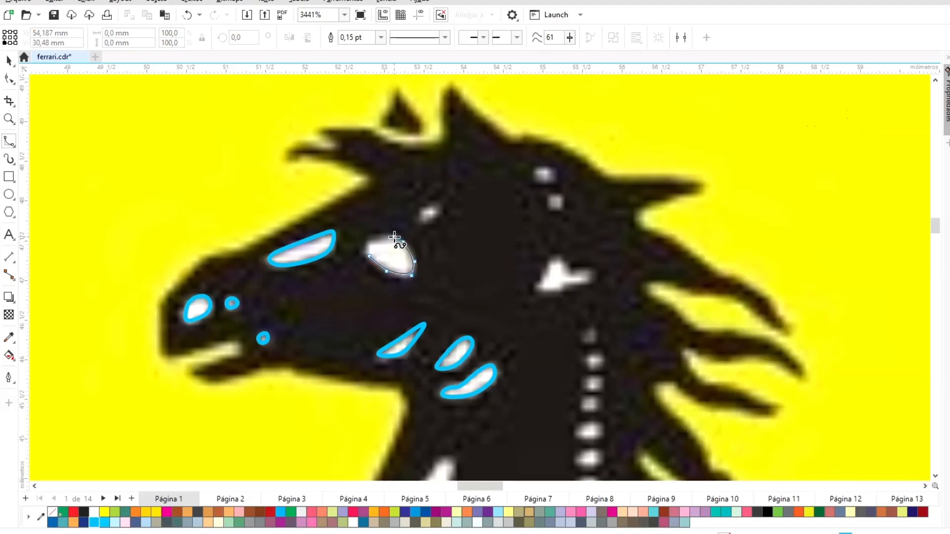
Trace the small highlight above the eye and the three-pointed white highlight at the back of the horse's cheek.
{"action": "left_click_drag", "start_coordinate": [422, 218], "coordinate": [430, 217]}
{"action": "left_click_drag", "start_coordinate": [547, 263], "coordinate": [535, 288]}
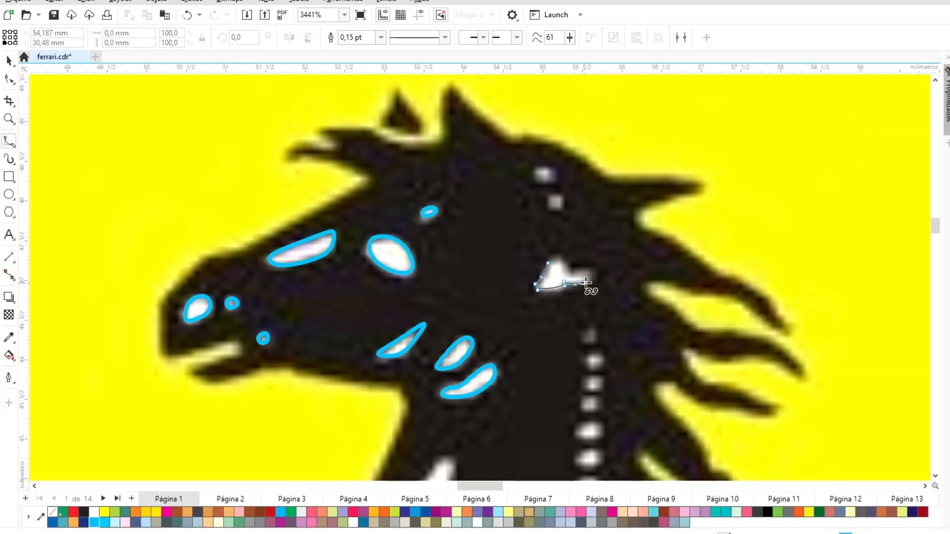
{"action": "left_click", "coordinate": [570, 269]}
{"action": "left_click", "coordinate": [558, 254]}
{"action": "left_click", "coordinate": [547, 262]}
Trace the two small white dots at the back of the horse's head with closed curves.
{"action": "left_click", "coordinate": [549, 199]}
{"action": "left_click", "coordinate": [561, 207]}
{"action": "left_click", "coordinate": [550, 199]}
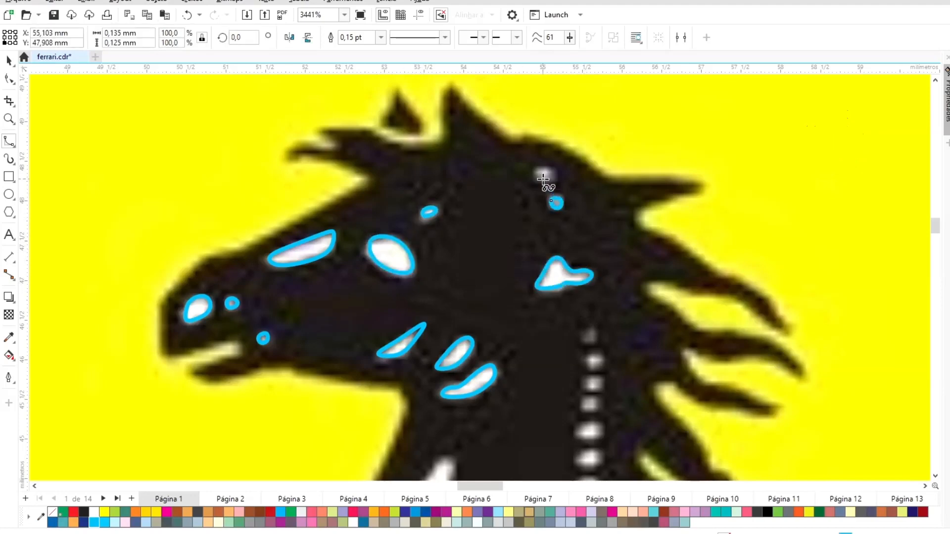
{"action": "left_click", "coordinate": [552, 178]}
{"action": "left_click", "coordinate": [542, 177]}
Cover the upper four dots of the neck's dotted row with ellipses and delete the ellipse over the fifth dot.
{"action": "scroll", "coordinate": [542, 177], "scroll_direction": "down", "scroll_amount": 3}
{"action": "left_click", "coordinate": [9, 194]}
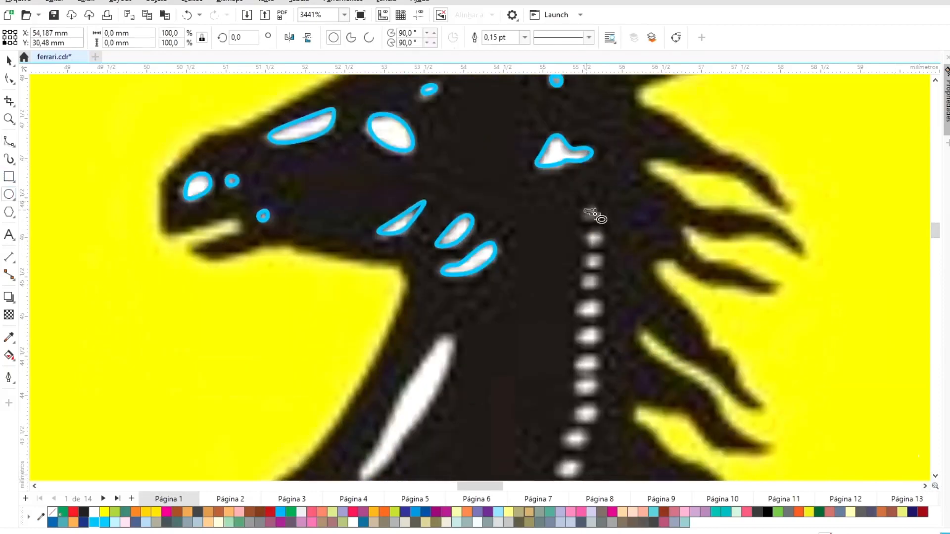
{"action": "left_click_drag", "start_coordinate": [585, 209], "coordinate": [594, 217]}
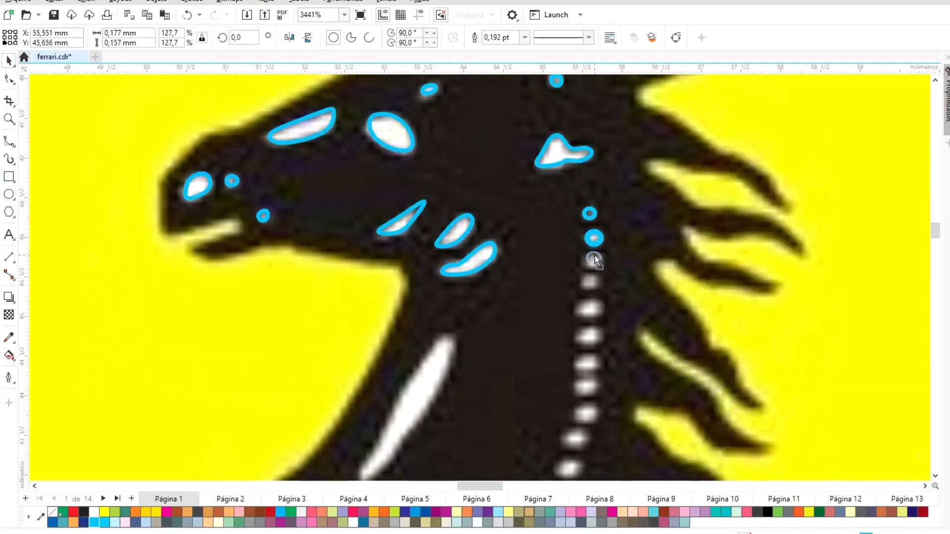
{"action": "left_click_drag", "start_coordinate": [584, 263], "coordinate": [580, 263]}
{"action": "left_click_drag", "start_coordinate": [591, 263], "coordinate": [589, 282]}
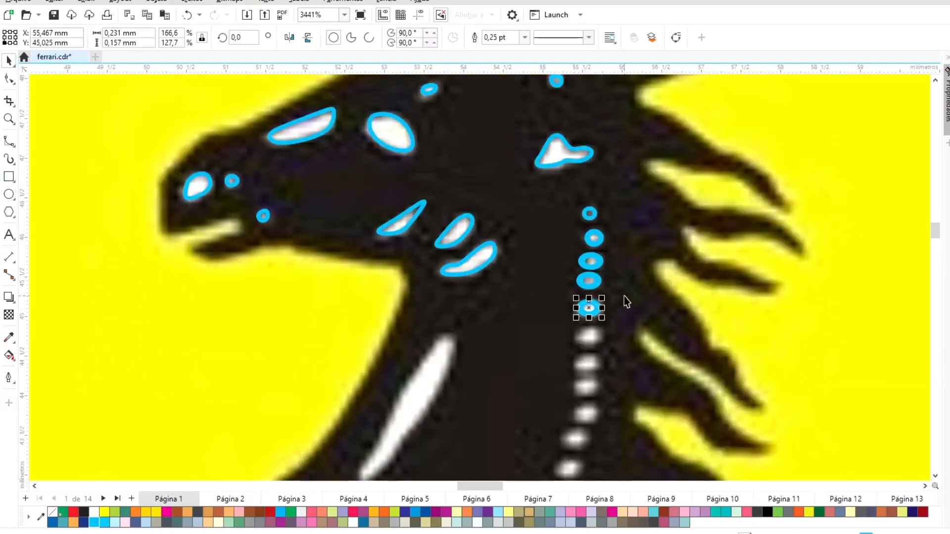
{"action": "key", "text": "Delete"}
Trace the fifth dot of the neck's dotted row with a closed B-spline curve.
{"action": "left_click", "coordinate": [9, 119]}
{"action": "left_click_drag", "start_coordinate": [515, 237], "coordinate": [696, 446]}
{"action": "left_click", "coordinate": [9, 142]}
{"action": "left_click", "coordinate": [432, 230]}
{"action": "left_click", "coordinate": [463, 230]}
{"action": "left_click", "coordinate": [475, 216]}
{"action": "left_click", "coordinate": [471, 201]}
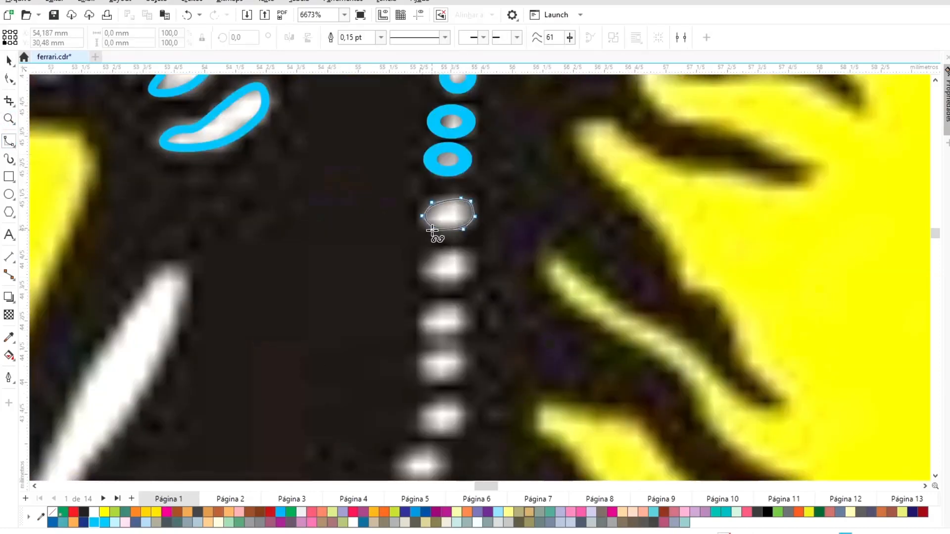
{"action": "left_click", "coordinate": [432, 230]}
Trace the sixth, seventh and eighth dots of the neck row with closed curves.
{"action": "left_click", "coordinate": [423, 273]}
{"action": "left_click", "coordinate": [434, 286]}
{"action": "left_click", "coordinate": [457, 284]}
{"action": "left_click", "coordinate": [475, 258]}
{"action": "left_click", "coordinate": [450, 248]}
{"action": "left_click", "coordinate": [430, 250]}
{"action": "left_click", "coordinate": [423, 273]}
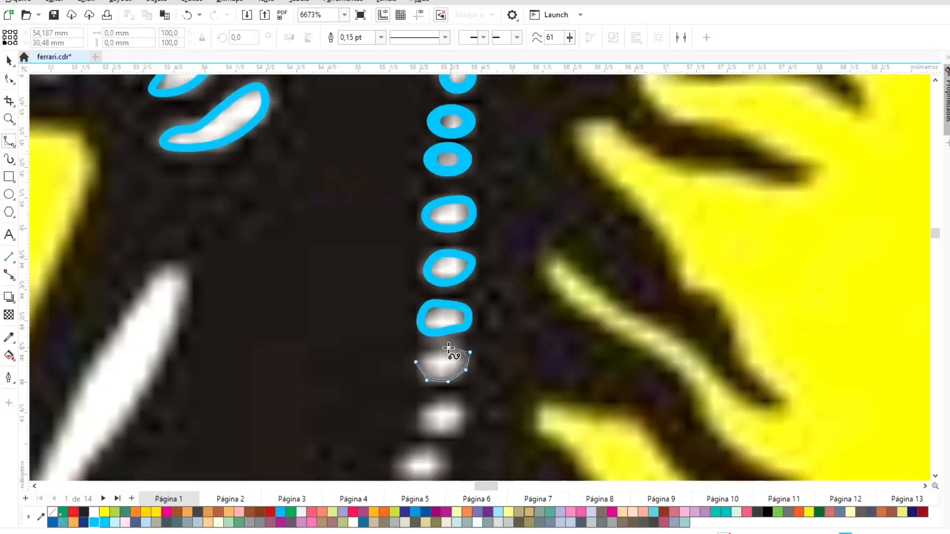
{"action": "left_click", "coordinate": [448, 348]}
{"action": "left_click", "coordinate": [416, 362]}
Trace the ninth and tenth dots of the neck row with closed curves.
{"action": "left_click", "coordinate": [422, 414]}
{"action": "left_click", "coordinate": [422, 434]}
{"action": "left_click", "coordinate": [444, 443]}
{"action": "left_click", "coordinate": [470, 396]}
{"action": "left_click", "coordinate": [422, 414]}
{"action": "scroll", "coordinate": [422, 414], "scroll_direction": "down", "scroll_amount": 3}
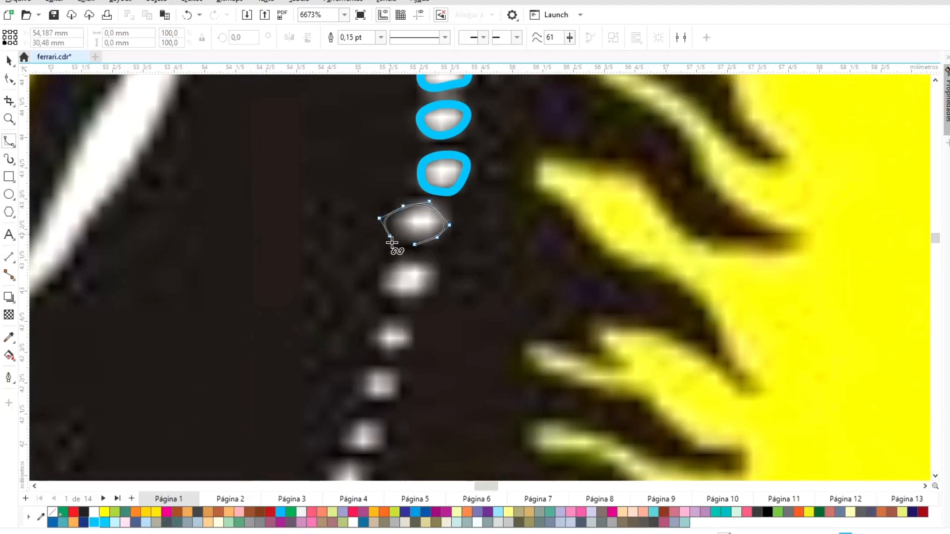
{"action": "left_click", "coordinate": [391, 243]}
{"action": "left_click", "coordinate": [415, 244]}
Trace the eleventh and twelfth dots of the neck row with closed curves.
{"action": "left_click", "coordinate": [396, 263]}
{"action": "left_click", "coordinate": [380, 282]}
{"action": "left_click", "coordinate": [404, 305]}
{"action": "left_click", "coordinate": [427, 299]}
{"action": "left_click", "coordinate": [443, 270]}
{"action": "left_click", "coordinate": [396, 263]}
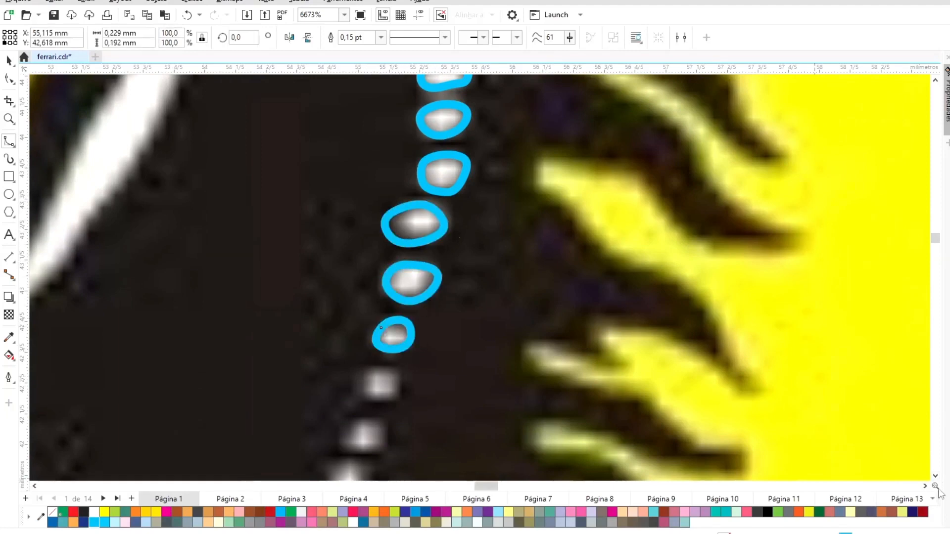
Trace the last three small dots at the lower end of the neck row.
{"action": "left_click", "coordinate": [935, 476]}
{"action": "left_click_drag", "start_coordinate": [493, 486], "coordinate": [486, 485]}
{"action": "left_click", "coordinate": [622, 210]}
{"action": "left_click", "coordinate": [626, 235]}
{"action": "left_click", "coordinate": [651, 233]}
{"action": "left_click", "coordinate": [651, 213]}
{"action": "left_click", "coordinate": [623, 210]}
{"action": "left_click", "coordinate": [606, 265]}
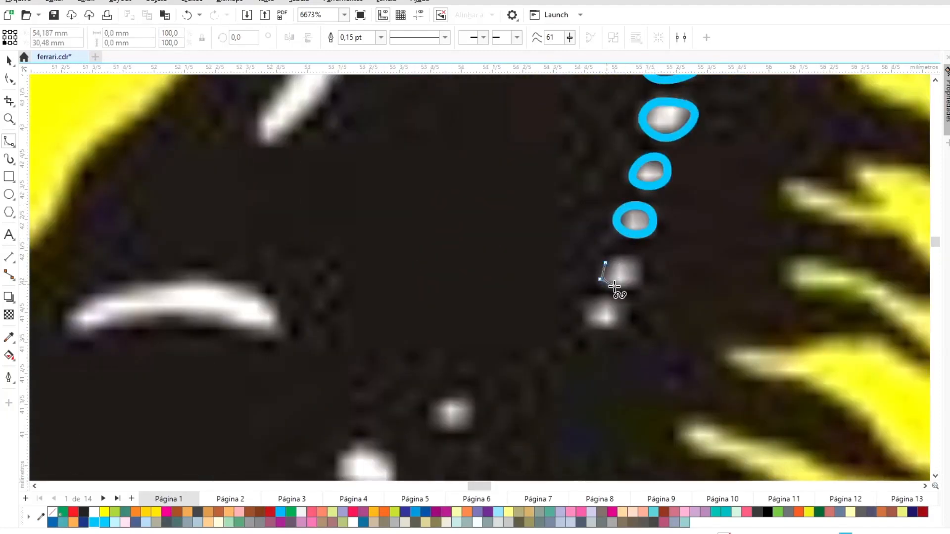
{"action": "left_click", "coordinate": [587, 304]}
Trace the isolated dot below the neck row and the larger white spot beside it.
{"action": "scroll", "coordinate": [359, 379], "scroll_direction": "down", "scroll_amount": 3}
{"action": "left_click", "coordinate": [359, 374]}
{"action": "left_click", "coordinate": [383, 376]}
{"action": "left_click", "coordinate": [393, 361]}
{"action": "left_click", "coordinate": [396, 343]}
{"action": "left_click", "coordinate": [384, 327]}
{"action": "left_click", "coordinate": [352, 324]}
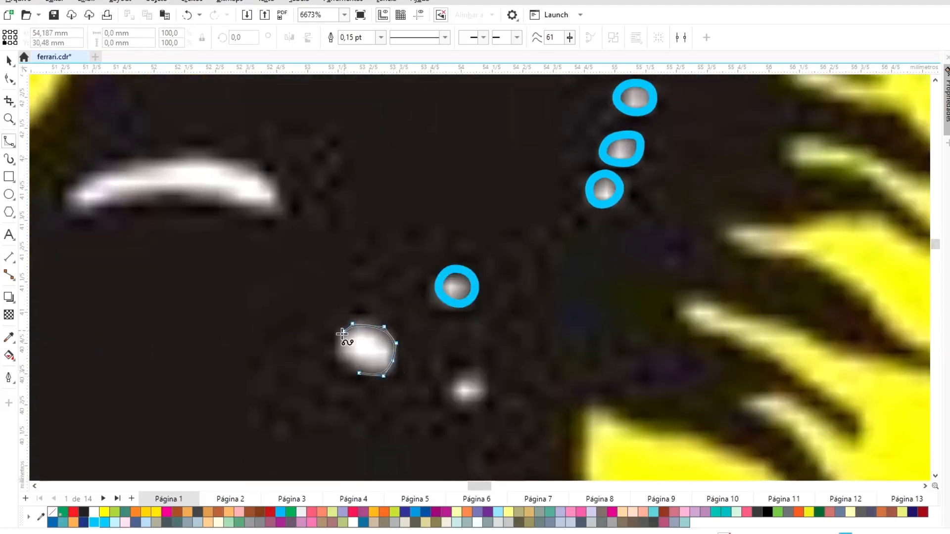
{"action": "left_click", "coordinate": [339, 336]}
{"action": "left_click", "coordinate": [337, 360]}
{"action": "left_click", "coordinate": [359, 374]}
Trace the lowest dot of the three-spot group and the wide arched highlight on the chest.
{"action": "left_click", "coordinate": [453, 394]}
{"action": "left_click", "coordinate": [472, 407]}
{"action": "left_click", "coordinate": [489, 394]}
{"action": "left_click", "coordinate": [483, 368]}
{"action": "left_click", "coordinate": [455, 368]}
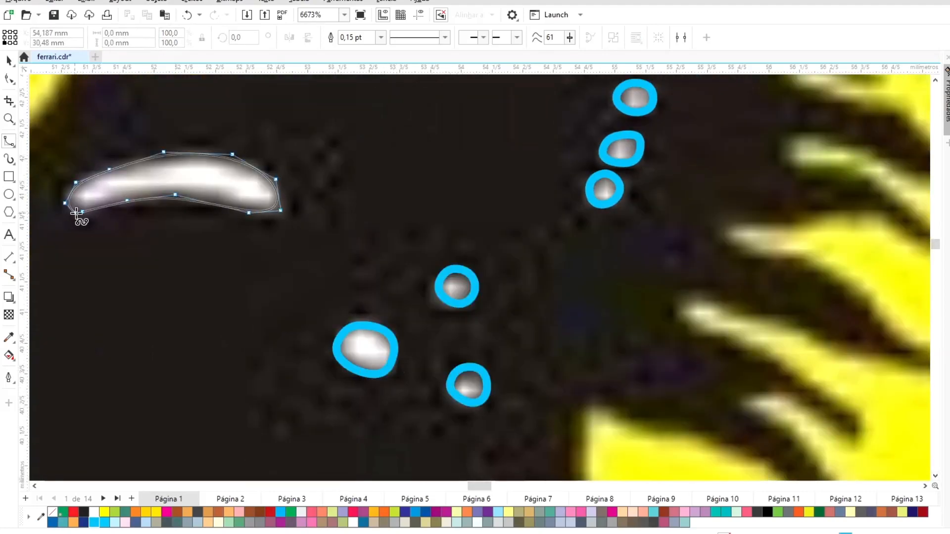
{"action": "left_click", "coordinate": [82, 213]}
Trace the long curved white highlight along the edge of the horse's back.
{"action": "left_click", "coordinate": [935, 476]}
{"action": "left_click", "coordinate": [935, 476]}
{"action": "left_click", "coordinate": [935, 475]}
{"action": "left_click", "coordinate": [711, 437]}
{"action": "left_click", "coordinate": [668, 382]}
{"action": "left_click", "coordinate": [610, 298]}
{"action": "left_click", "coordinate": [572, 216]}
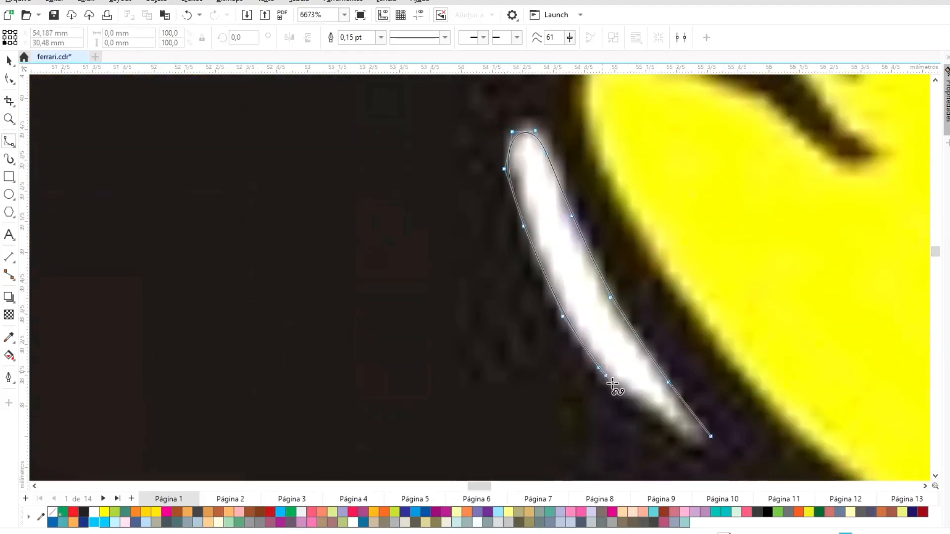
{"action": "left_click", "coordinate": [618, 390]}
{"action": "left_click", "coordinate": [699, 445]}
{"action": "left_click", "coordinate": [710, 436]}
Trace the short elongated highlight in the middle of the horse's body.
{"action": "left_click", "coordinate": [935, 476]}
{"action": "left_click", "coordinate": [935, 476]}
{"action": "left_click", "coordinate": [648, 241]}
{"action": "left_click", "coordinate": [643, 267]}
{"action": "left_click", "coordinate": [666, 281]}
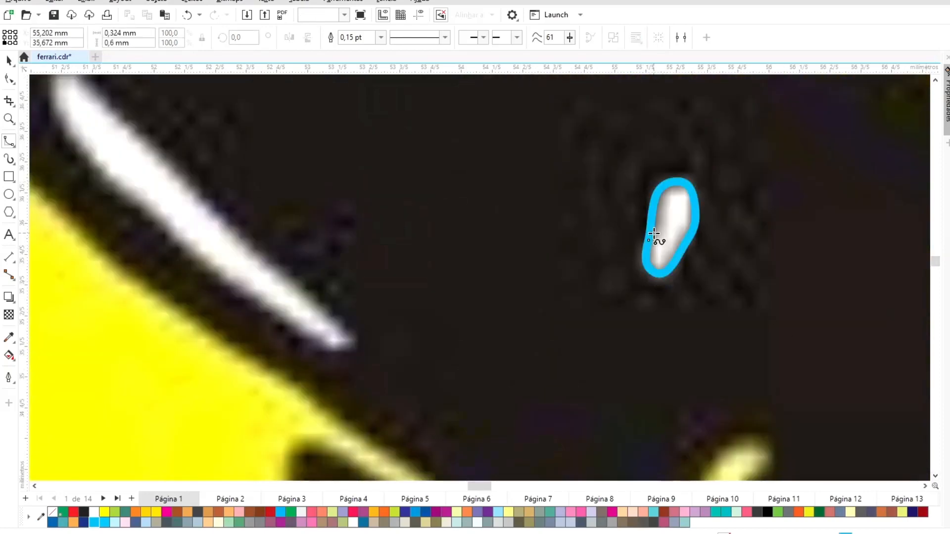
Trace the long diagonal white highlight along the horse's belly with a closed curve.
{"action": "left_click", "coordinate": [346, 331]}
{"action": "left_click", "coordinate": [221, 212]}
{"action": "scroll", "coordinate": [79, 117], "scroll_direction": "up", "scroll_amount": 2}
{"action": "left_click", "coordinate": [75, 121]}
{"action": "left_click", "coordinate": [53, 119]}
{"action": "left_click", "coordinate": [111, 231]}
{"action": "left_click", "coordinate": [244, 341]}
{"action": "left_click", "coordinate": [346, 379]}
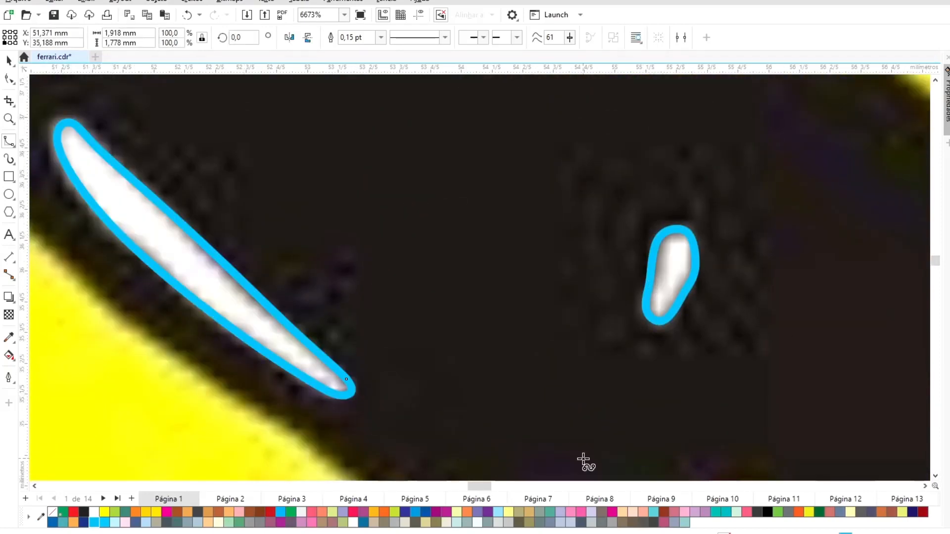
Trace the narrow vertical white highlight on the hindquarters near the base of the tail.
{"action": "scroll", "coordinate": [583, 459], "scroll_direction": "down", "scroll_amount": 5}
{"action": "scroll", "coordinate": [583, 459], "scroll_direction": "right", "scroll_amount": 3}
{"action": "scroll", "coordinate": [583, 459], "scroll_direction": "up", "scroll_amount": 2}
{"action": "left_click", "coordinate": [596, 355]}
{"action": "left_click", "coordinate": [599, 384]}
{"action": "left_click", "coordinate": [614, 383]}
{"action": "left_click", "coordinate": [617, 397]}
{"action": "left_click", "coordinate": [612, 446]}
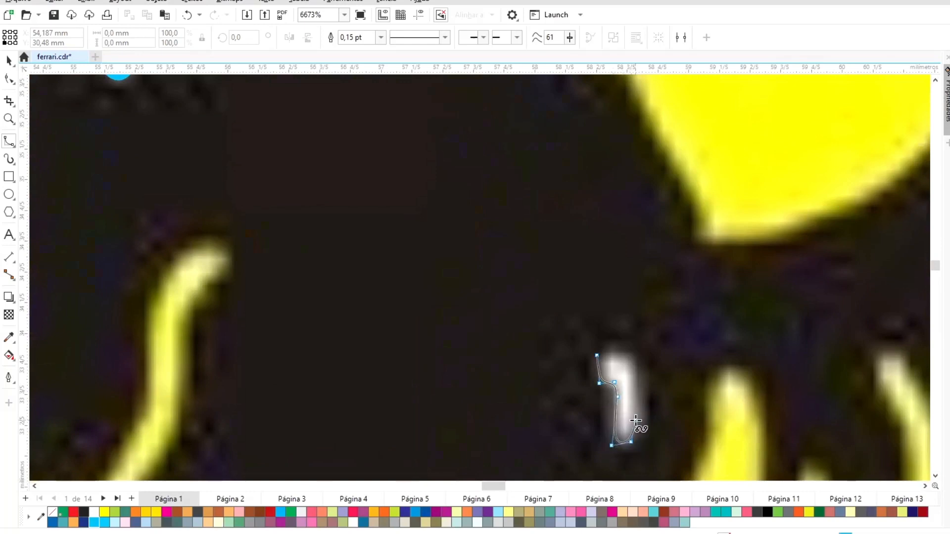
{"action": "left_click", "coordinate": [638, 414]}
{"action": "left_click", "coordinate": [646, 380]}
{"action": "left_click", "coordinate": [629, 349]}
{"action": "left_click", "coordinate": [597, 355]}
Trace the crescent-shaped highlight on the front edge of the standing hind leg's thigh.
{"action": "scroll", "coordinate": [597, 357], "scroll_direction": "down", "scroll_amount": 8}
{"action": "left_click", "coordinate": [163, 203]}
{"action": "left_click", "coordinate": [139, 237]}
{"action": "left_click", "coordinate": [130, 266]}
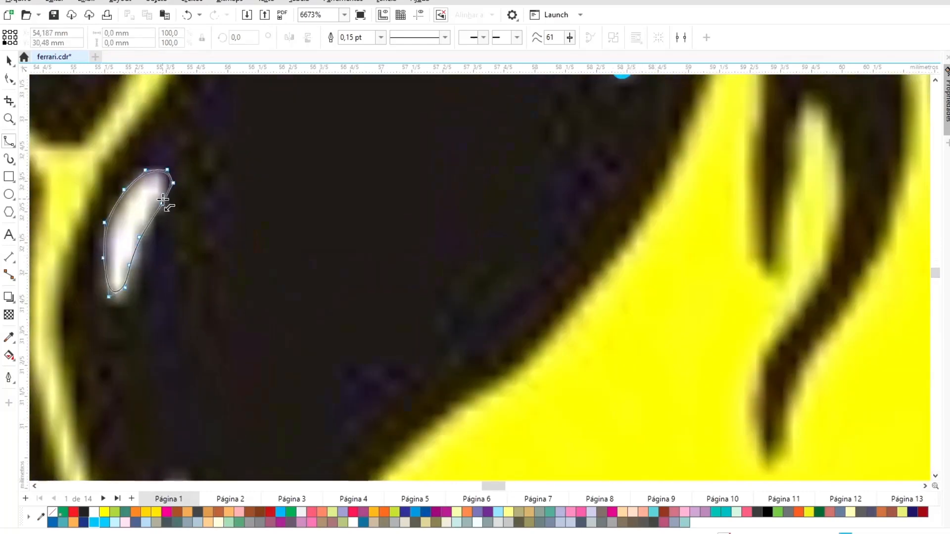
{"action": "left_click", "coordinate": [163, 200]}
Trace the teardrop-shaped highlight farther down the standing hind leg.
{"action": "left_click", "coordinate": [935, 476]}
{"action": "left_click", "coordinate": [200, 229]}
{"action": "left_click", "coordinate": [209, 176]}
{"action": "left_click", "coordinate": [195, 121]}
{"action": "left_click", "coordinate": [179, 112]}
{"action": "left_click", "coordinate": [158, 116]}
{"action": "left_click", "coordinate": [162, 155]}
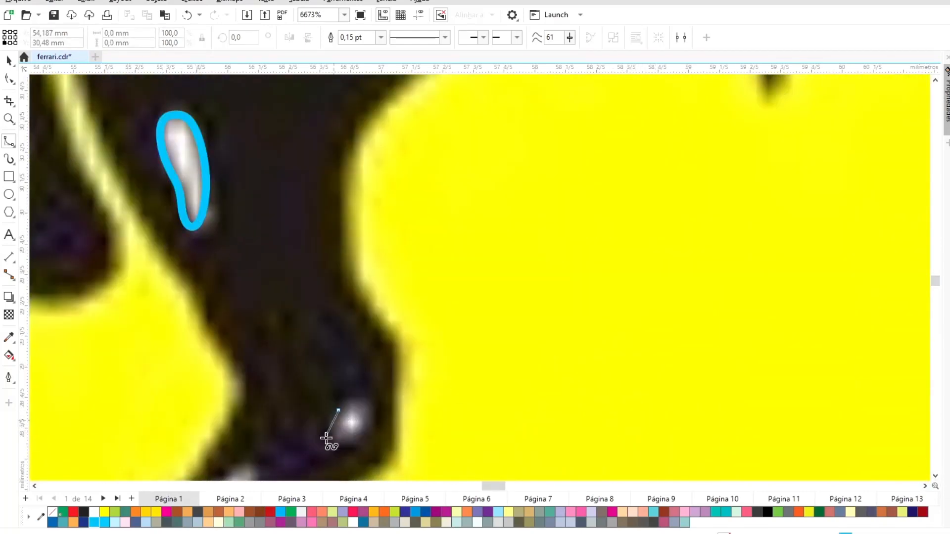
Trace the small oval highlight at the hock of the standing hind leg.
{"action": "left_click", "coordinate": [325, 438]}
{"action": "left_click", "coordinate": [355, 439]}
{"action": "left_click", "coordinate": [380, 406]}
{"action": "left_click", "coordinate": [362, 395]}
{"action": "left_click", "coordinate": [339, 411]}
Trace the long slanted highlight on the lower part of the standing hind leg.
{"action": "left_click", "coordinate": [935, 476]}
{"action": "left_click", "coordinate": [258, 189]}
{"action": "left_click", "coordinate": [239, 217]}
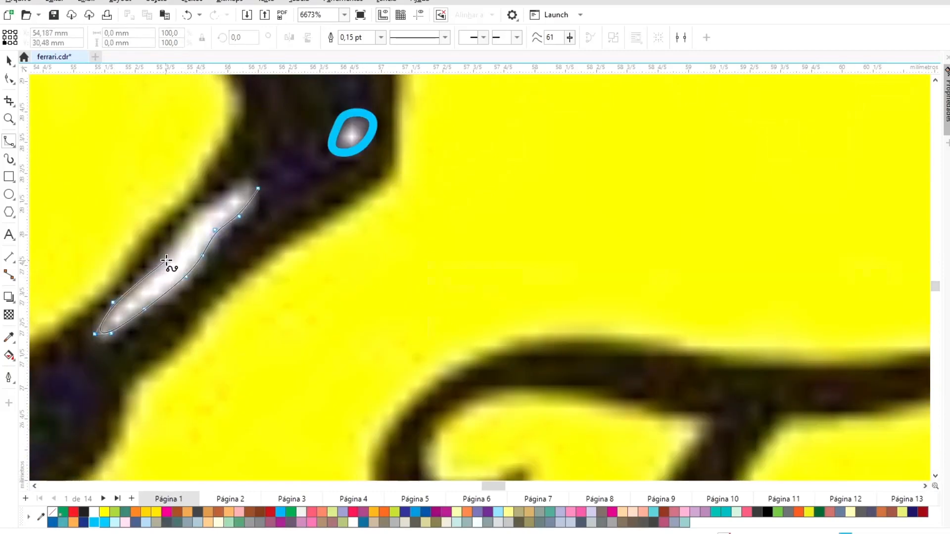
{"action": "left_click", "coordinate": [251, 176]}
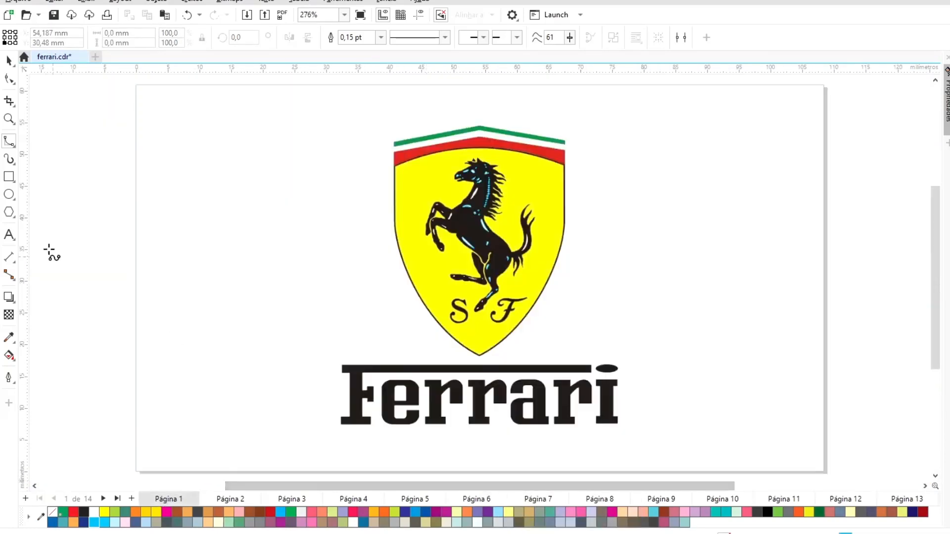
Trace the upper small white spot near the hoof of the standing hind leg.
{"action": "key", "text": "z"}
{"action": "left_click_drag", "start_coordinate": [376, 227], "coordinate": [606, 331]}
{"action": "left_click_drag", "start_coordinate": [315, 245], "coordinate": [525, 429]}
{"action": "left_click_drag", "start_coordinate": [461, 286], "coordinate": [579, 456]}
{"action": "key", "text": "F5"}
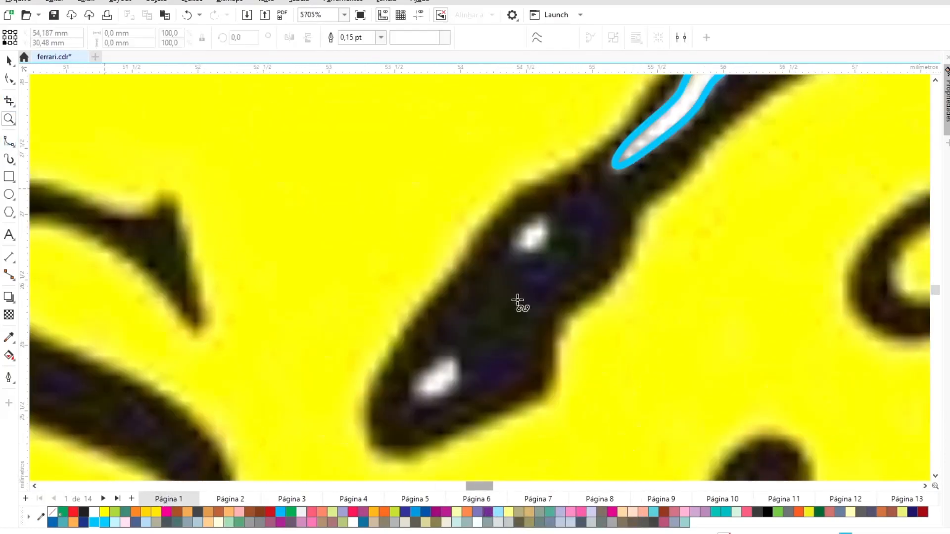
{"action": "left_click", "coordinate": [513, 249]}
{"action": "left_click", "coordinate": [540, 255]}
{"action": "left_click", "coordinate": [552, 237]}
{"action": "left_click", "coordinate": [549, 218]}
{"action": "left_click", "coordinate": [514, 250]}
Trace the lower white spot on the hoof of the standing hind leg.
{"action": "left_click", "coordinate": [439, 358]}
{"action": "left_click", "coordinate": [413, 379]}
{"action": "left_click", "coordinate": [417, 403]}
{"action": "left_click", "coordinate": [439, 358]}
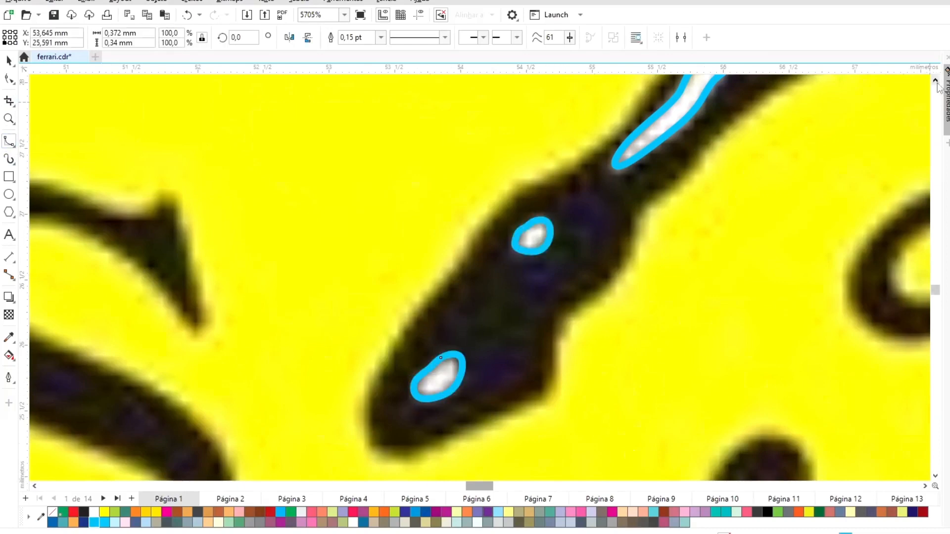
Trace the small oval highlight near the end of the raised hind leg.
{"action": "left_click", "coordinate": [935, 80]}
{"action": "left_click", "coordinate": [154, 352]}
{"action": "left_click", "coordinate": [183, 333]}
{"action": "left_click", "coordinate": [160, 320]}
{"action": "left_click", "coordinate": [139, 330]}
{"action": "left_click", "coordinate": [155, 352]}
Trace the long irregular highlight along the raised hind leg with a closed curve.
{"action": "left_click", "coordinate": [243, 354]}
{"action": "left_click", "coordinate": [259, 371]}
{"action": "left_click", "coordinate": [291, 374]}
{"action": "left_click", "coordinate": [321, 390]}
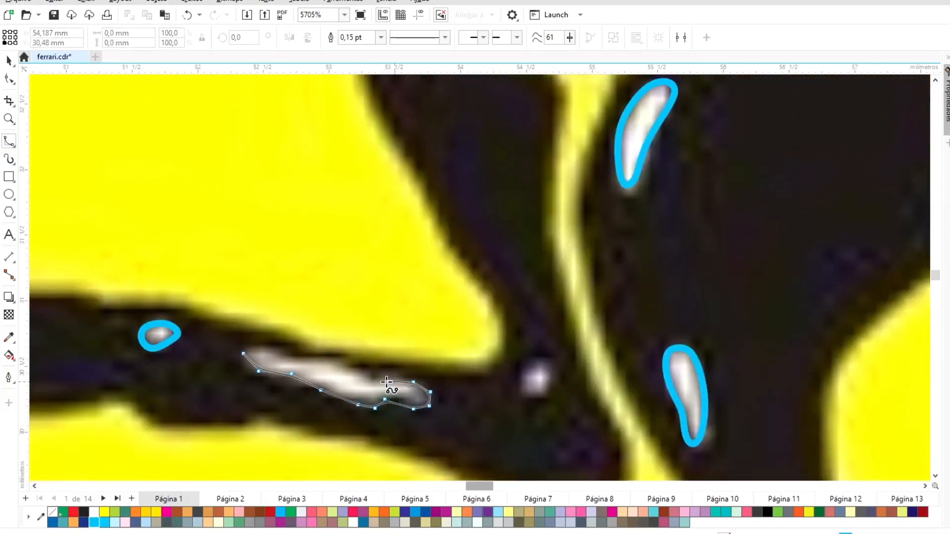
{"action": "left_click", "coordinate": [244, 353]}
Trace the small round highlight at the joint of the raised hind leg and show the whole logo.
{"action": "left_click", "coordinate": [522, 378]}
{"action": "left_click", "coordinate": [538, 397]}
{"action": "left_click", "coordinate": [552, 372]}
{"action": "left_click", "coordinate": [522, 378]}
{"action": "key", "text": "shift+F4"}
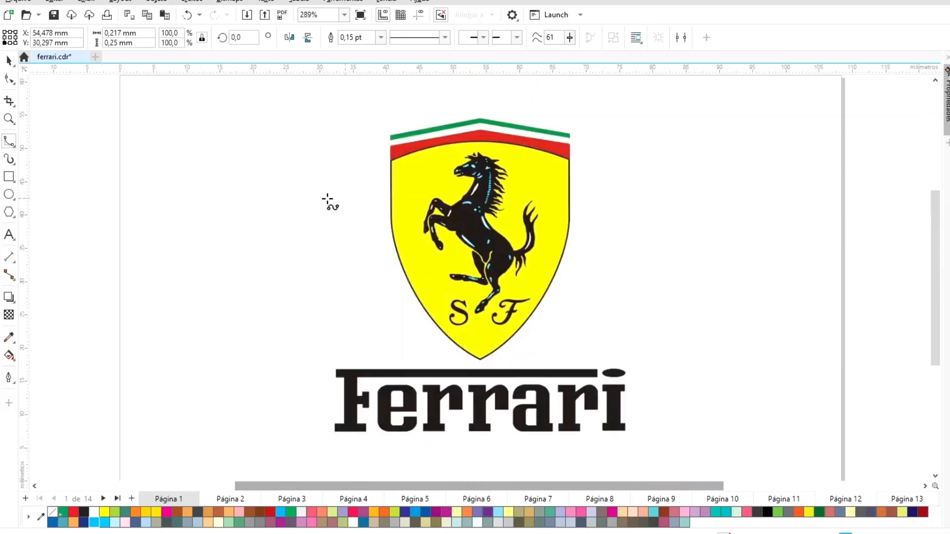
Trace the small angular highlight at the knee of the horse's upper foreleg with a closed curve.
{"action": "key", "text": "z"}
{"action": "left_click_drag", "start_coordinate": [415, 190], "coordinate": [463, 255]}
{"action": "left_click_drag", "start_coordinate": [363, 120], "coordinate": [610, 324]}
{"action": "left_click_drag", "start_coordinate": [301, 98], "coordinate": [621, 280]}
{"action": "left_click", "coordinate": [9, 141]}
{"action": "left_click", "coordinate": [393, 95]}
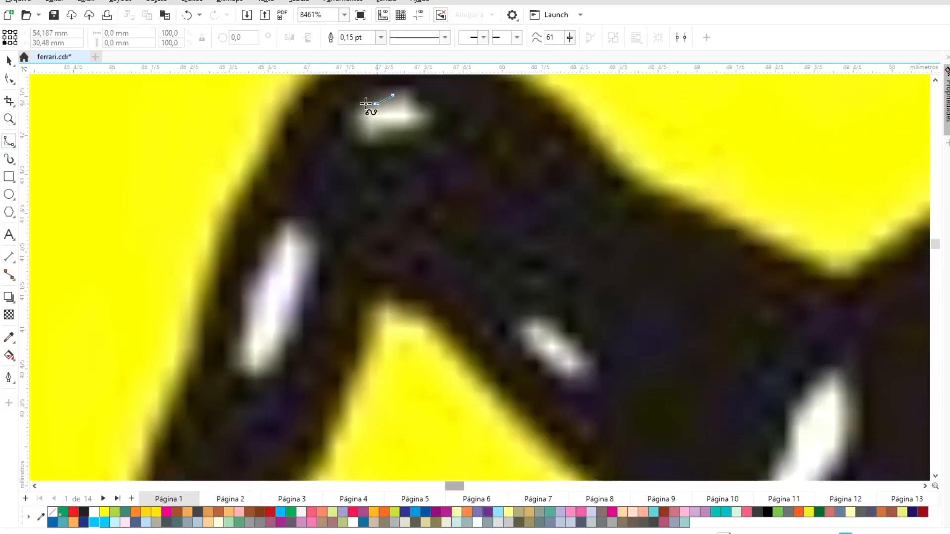
{"action": "left_click", "coordinate": [357, 105]}
{"action": "left_click", "coordinate": [367, 146]}
{"action": "left_click", "coordinate": [386, 132]}
{"action": "left_click", "coordinate": [428, 134]}
{"action": "left_click", "coordinate": [393, 95]}
Trace the elongated highlight on the shin of the upper foreleg, about 0.48 × 0.78 mm, with a closed curve.
{"action": "left_click", "coordinate": [286, 219]}
{"action": "left_click", "coordinate": [259, 250]}
{"action": "left_click", "coordinate": [236, 378]}
{"action": "left_click", "coordinate": [286, 218]}
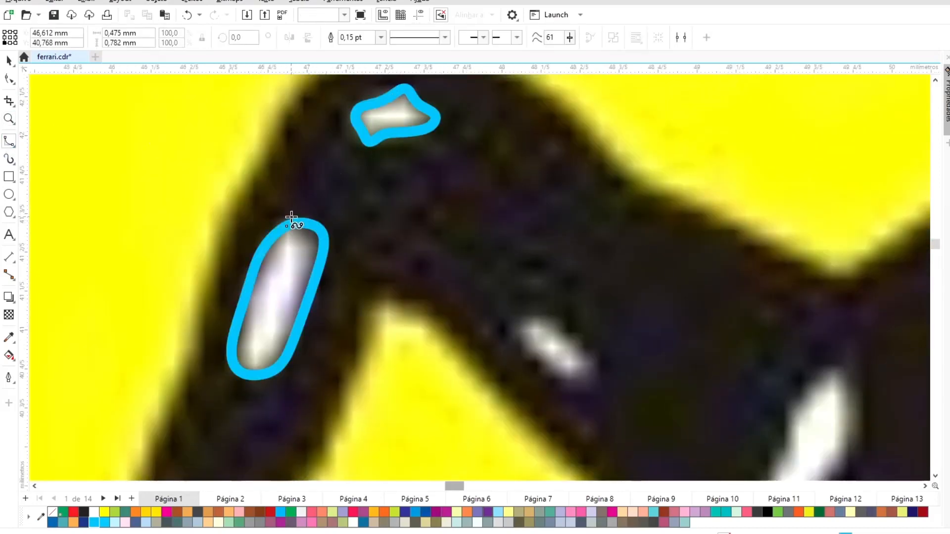
Trace the small slanted oval highlight on the upper foreleg between the knee and the chest.
{"action": "left_click", "coordinate": [519, 320]}
{"action": "left_click", "coordinate": [531, 360]}
{"action": "left_click", "coordinate": [550, 307]}
{"action": "left_click", "coordinate": [519, 320]}
Trace the long slanted highlight where the upper foreleg meets the body with a closed curve.
{"action": "left_click", "coordinate": [935, 476]}
{"action": "left_click", "coordinate": [763, 205]}
{"action": "left_click", "coordinate": [721, 252]}
{"action": "left_click", "coordinate": [723, 279]}
{"action": "left_click", "coordinate": [734, 293]}
{"action": "left_click", "coordinate": [776, 292]}
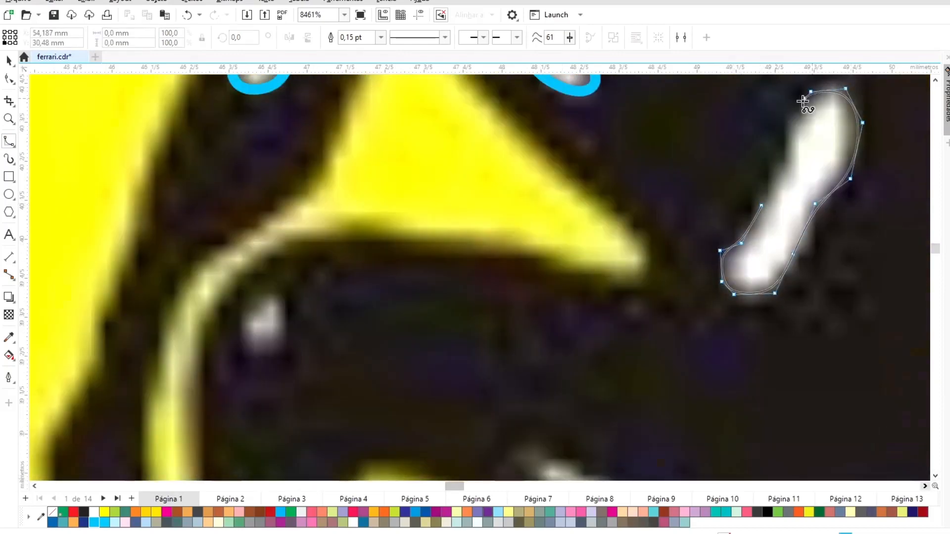
Trace the small round highlight at the knee of the lower foreleg.
{"action": "left_click", "coordinate": [277, 349]}
{"action": "left_click", "coordinate": [247, 349]}
{"action": "left_click", "coordinate": [241, 322]}
{"action": "left_click", "coordinate": [274, 290]}
{"action": "left_click", "coordinate": [286, 314]}
Trace the narrow slanted highlight along the underside of the lower foreleg between the knee and the body.
{"action": "left_click", "coordinate": [935, 476]}
{"action": "left_click", "coordinate": [537, 232]}
{"action": "left_click", "coordinate": [606, 285]}
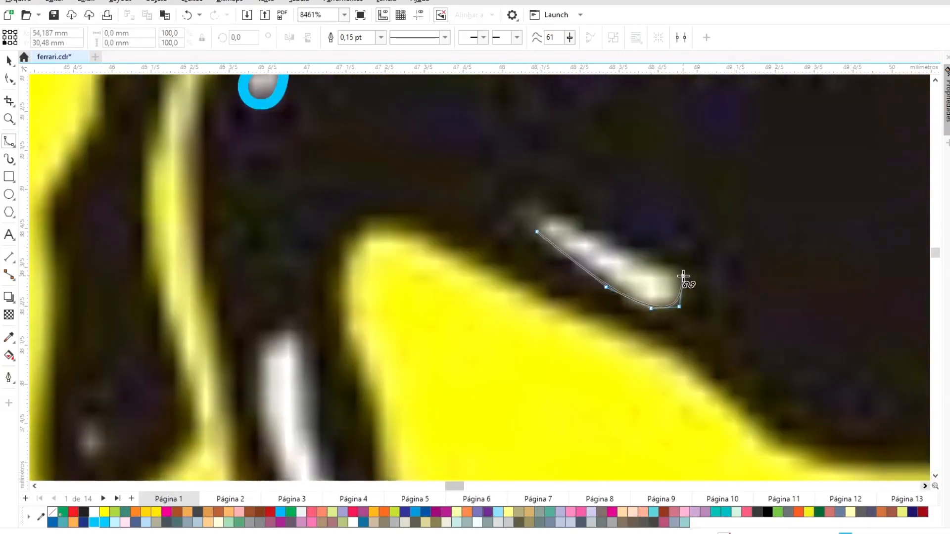
Trace the tall highlight on the shin of the lower foreleg, about 0.39 × 1 mm, with a closed curve.
{"action": "scroll", "coordinate": [379, 273], "scroll_direction": "down", "scroll_amount": 2}
{"action": "left_click", "coordinate": [303, 259]}
{"action": "left_click", "coordinate": [315, 352]}
{"action": "left_click", "coordinate": [319, 397]}
{"action": "left_click", "coordinate": [338, 443]}
{"action": "left_click", "coordinate": [302, 454]}
{"action": "left_click", "coordinate": [258, 365]}
{"action": "left_click", "coordinate": [253, 290]}
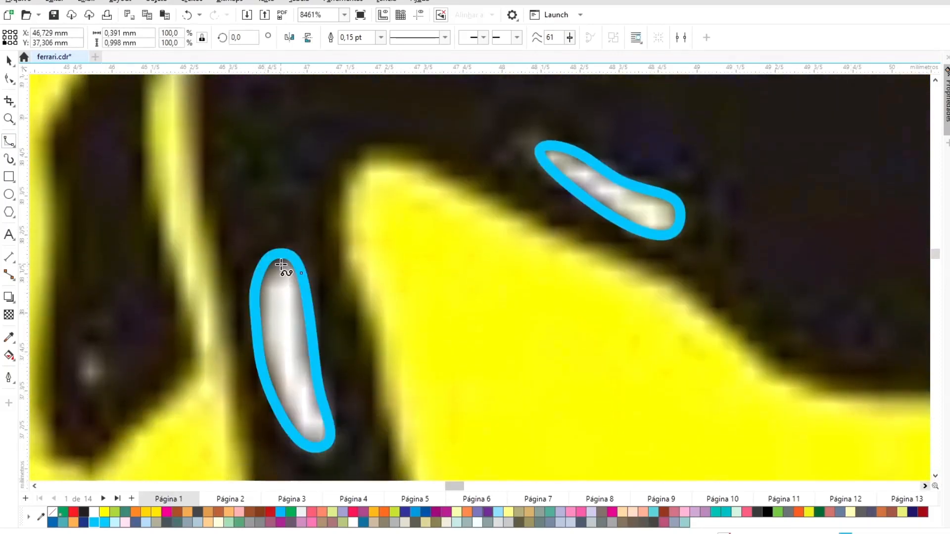
Trace the small round spot on the hoof of the upper foreleg and show the whole logo.
{"action": "left_click", "coordinate": [97, 349]}
{"action": "left_click", "coordinate": [83, 358]}
{"action": "key", "text": "F4"}
Trace the crescent-shaped highlight on the horse's tail, about 1.02 × 2.64 mm, with a closed curve.
{"action": "left_click", "coordinate": [9, 119]}
{"action": "left_click_drag", "start_coordinate": [407, 140], "coordinate": [564, 301]}
{"action": "left_click_drag", "start_coordinate": [660, 221], "coordinate": [523, 439]}
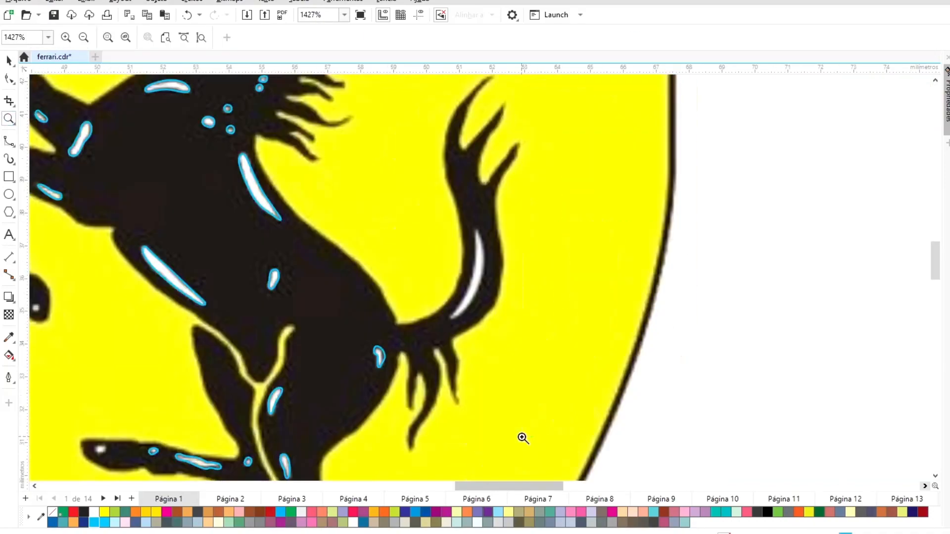
{"action": "left_click_drag", "start_coordinate": [519, 204], "coordinate": [419, 364]}
{"action": "left_click", "coordinate": [8, 142]}
{"action": "left_click", "coordinate": [441, 366]}
{"action": "left_click", "coordinate": [513, 292]}
{"action": "left_click", "coordinate": [530, 220]}
{"action": "left_click", "coordinate": [527, 172]}
{"action": "left_click", "coordinate": [511, 139]}
{"action": "left_click", "coordinate": [442, 366]}
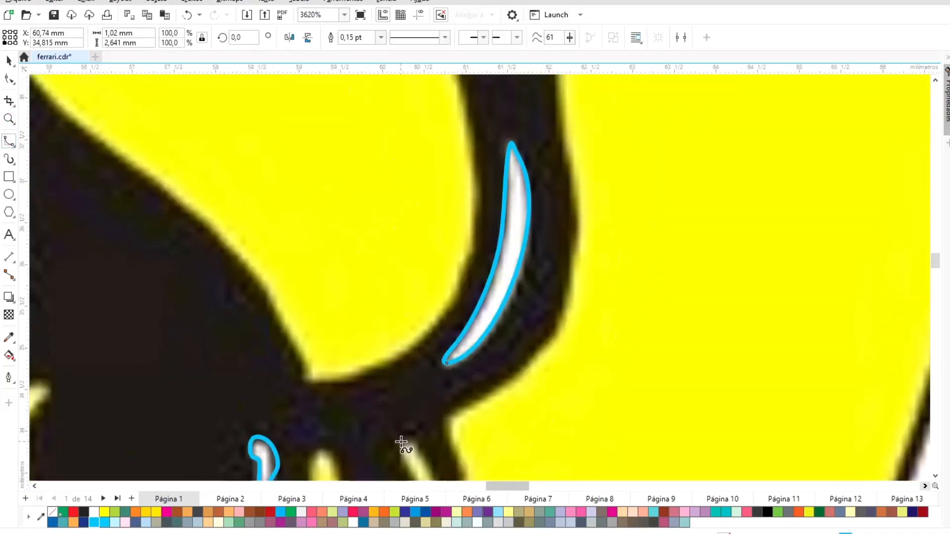
Trace the long slanted highlight on the front of the horse's neck with a closed curve.
{"action": "key", "text": "F4"}
{"action": "left_click", "coordinate": [9, 119]}
{"action": "left_click_drag", "start_coordinate": [445, 169], "coordinate": [507, 218]}
{"action": "left_click_drag", "start_coordinate": [414, 157], "coordinate": [574, 331]}
{"action": "left_click", "coordinate": [9, 141]}
{"action": "left_click", "coordinate": [413, 234]}
{"action": "left_click", "coordinate": [368, 326]}
{"action": "left_click", "coordinate": [345, 360]}
{"action": "left_click", "coordinate": [352, 387]}
{"action": "left_click", "coordinate": [385, 374]}
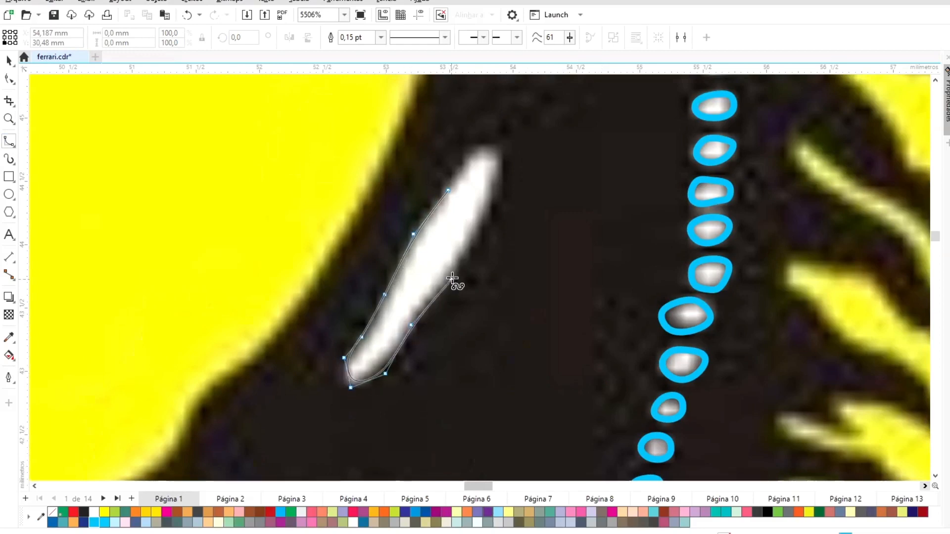
Trace the detached black ear above the horse's forelock with a closed curve.
{"action": "key", "text": "F4"}
{"action": "left_click", "coordinate": [8, 118]}
{"action": "left_click_drag", "start_coordinate": [440, 145], "coordinate": [520, 200]}
{"action": "left_click_drag", "start_coordinate": [262, 109], "coordinate": [734, 372]}
{"action": "left_click", "coordinate": [9, 142]}
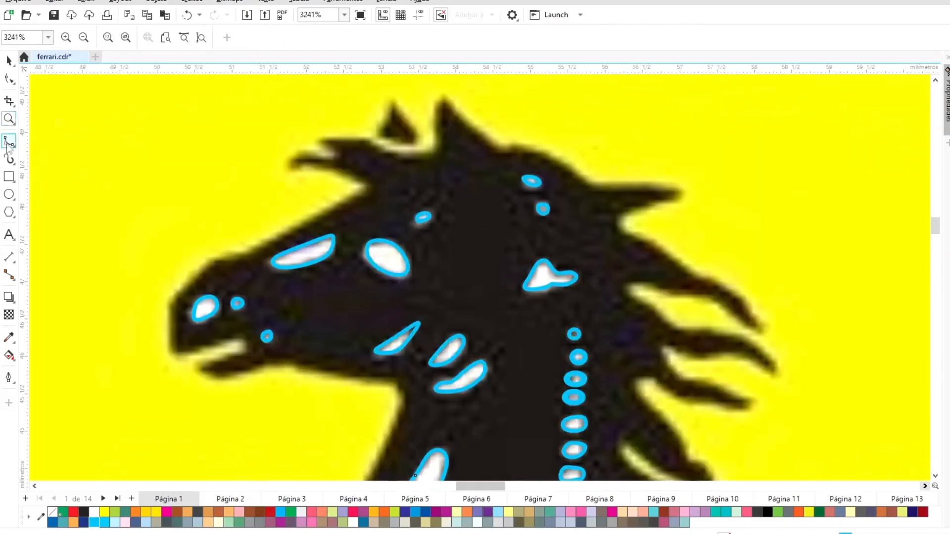
{"action": "left_click", "coordinate": [376, 133]}
{"action": "left_click", "coordinate": [394, 142]}
{"action": "left_click", "coordinate": [380, 127]}
Start the head outline at the base of the large ear and trace around the forelock, muzzle, mouth and jaw to the throat.
{"action": "left_click", "coordinate": [434, 149]}
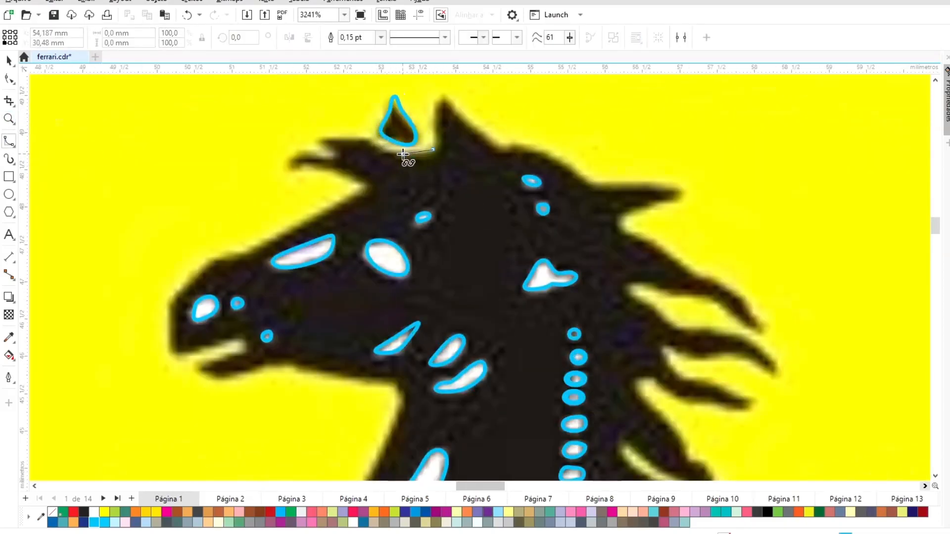
{"action": "left_click", "coordinate": [307, 220]}
{"action": "left_click", "coordinate": [249, 252]}
{"action": "left_click", "coordinate": [211, 259]}
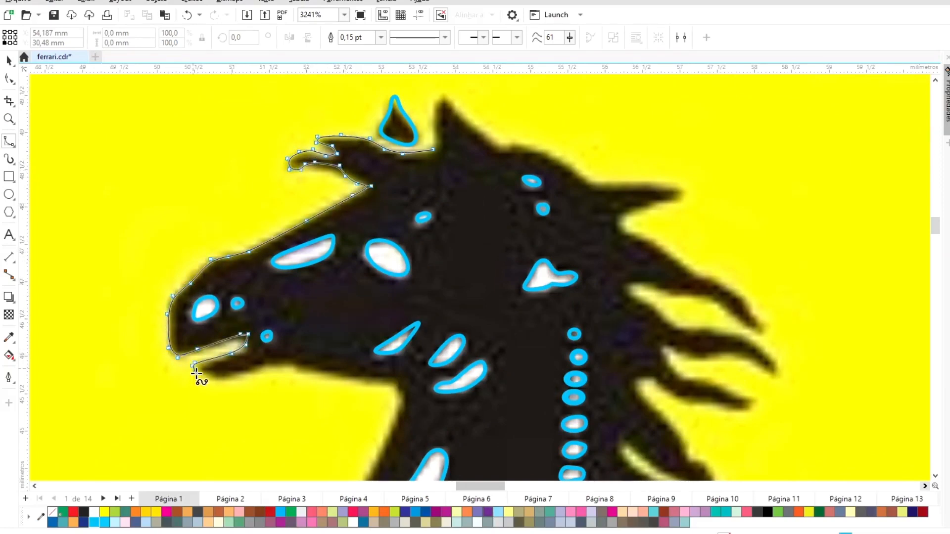
{"action": "left_click", "coordinate": [371, 473]}
{"action": "scroll", "coordinate": [372, 470], "scroll_direction": "down", "scroll_amount": 5}
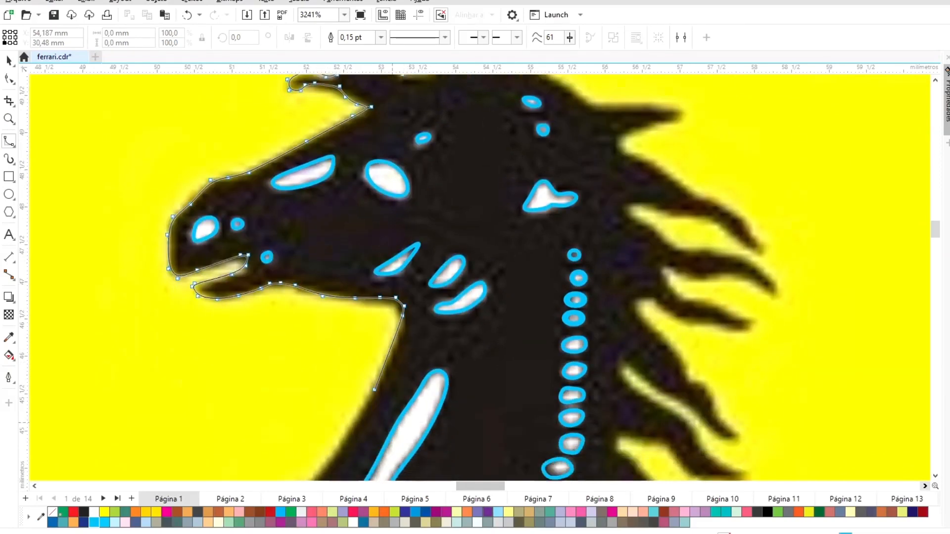
Continue the head outline down the front of the neck and chest to the point where the upper foreleg begins.
{"action": "left_click", "coordinate": [339, 323]}
{"action": "left_click", "coordinate": [296, 373]}
{"action": "left_click", "coordinate": [264, 391]}
{"action": "left_click", "coordinate": [248, 423]}
{"action": "scroll", "coordinate": [248, 424], "scroll_direction": "down", "scroll_amount": 2}
{"action": "left_click", "coordinate": [206, 371]}
{"action": "left_click", "coordinate": [167, 397]}
{"action": "left_click", "coordinate": [143, 415]}
Carry the outline across the shoulder below the chest highlight to the base of the mane and around its lowest strand.
{"action": "left_click", "coordinate": [152, 427]}
{"action": "left_click", "coordinate": [251, 440]}
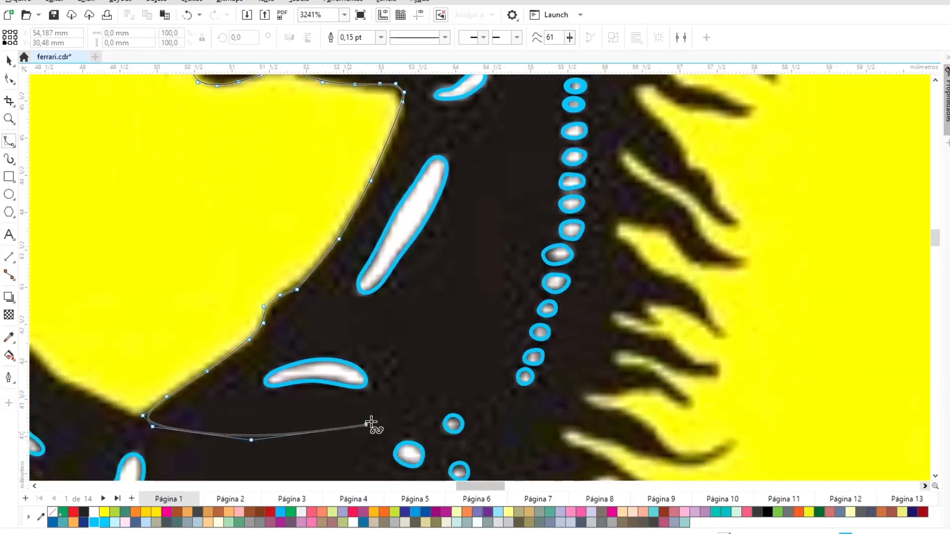
{"action": "left_click", "coordinate": [371, 421]}
{"action": "left_click", "coordinate": [420, 435]}
{"action": "left_click", "coordinate": [478, 449]}
{"action": "scroll", "coordinate": [478, 449], "scroll_direction": "down", "scroll_amount": 4}
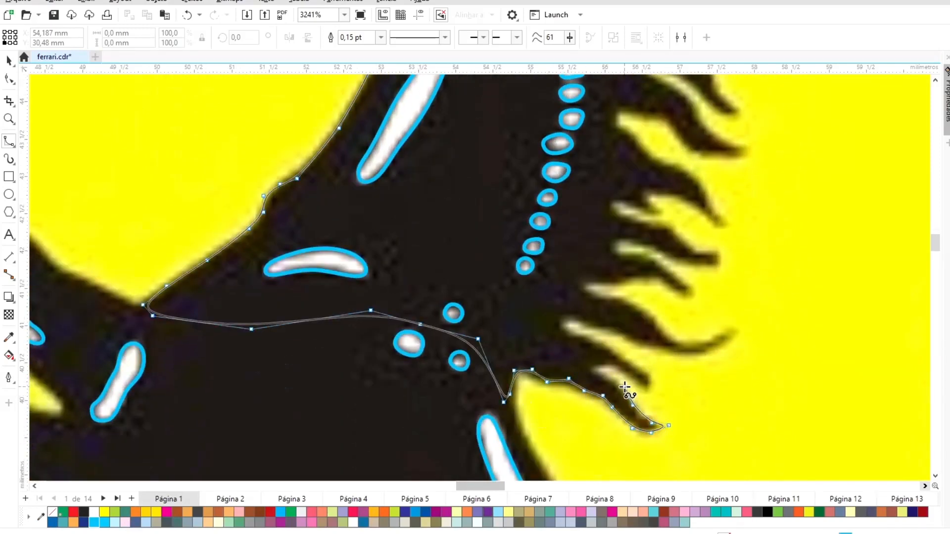
Continue the outline in and out around the lower strands of the mane.
{"action": "left_click", "coordinate": [562, 331]}
{"action": "left_click", "coordinate": [557, 320]}
{"action": "left_click", "coordinate": [577, 316]}
{"action": "left_click", "coordinate": [608, 346]}
{"action": "left_click", "coordinate": [627, 339]}
{"action": "left_click", "coordinate": [670, 356]}
{"action": "left_click", "coordinate": [705, 354]}
{"action": "left_click", "coordinate": [723, 346]}
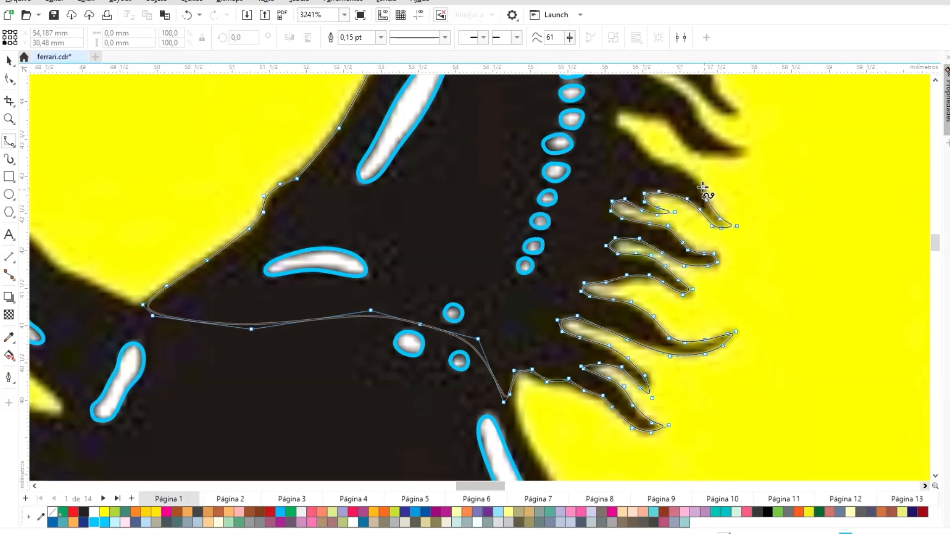
Trace the outline around the tip of the long pointed strand in the middle of the mane.
{"action": "left_click", "coordinate": [759, 145]}
{"action": "left_click", "coordinate": [743, 145]}
{"action": "left_click", "coordinate": [721, 138]}
{"action": "left_click", "coordinate": [704, 123]}
{"action": "left_click", "coordinate": [693, 101]}
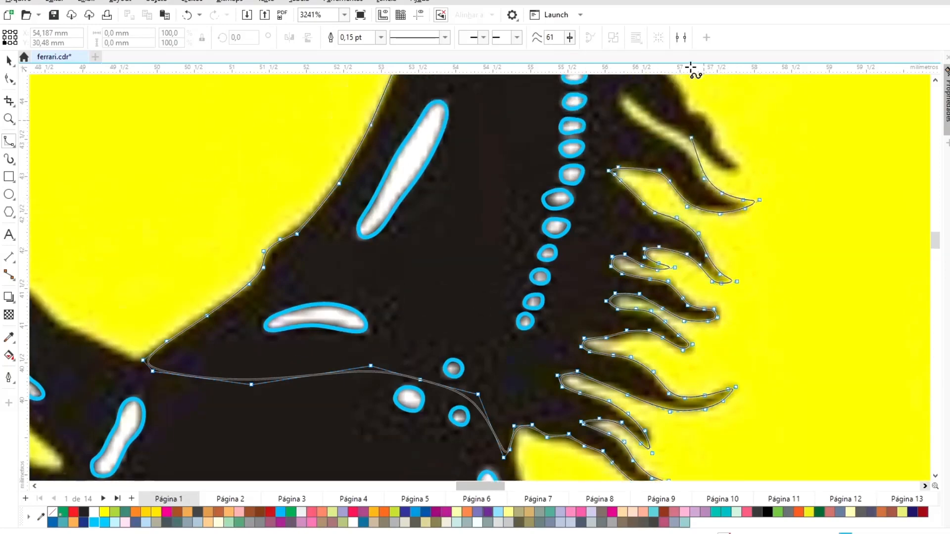
Continue the outline through the narrow yellow gap in the mane and along the lower edge of the strand above it.
{"action": "left_click", "coordinate": [686, 187]}
{"action": "left_click", "coordinate": [655, 172]}
{"action": "left_click", "coordinate": [646, 153]}
{"action": "left_click", "coordinate": [671, 165]}
{"action": "left_click", "coordinate": [689, 174]}
{"action": "left_click", "coordinate": [702, 191]}
{"action": "left_click", "coordinate": [721, 211]}
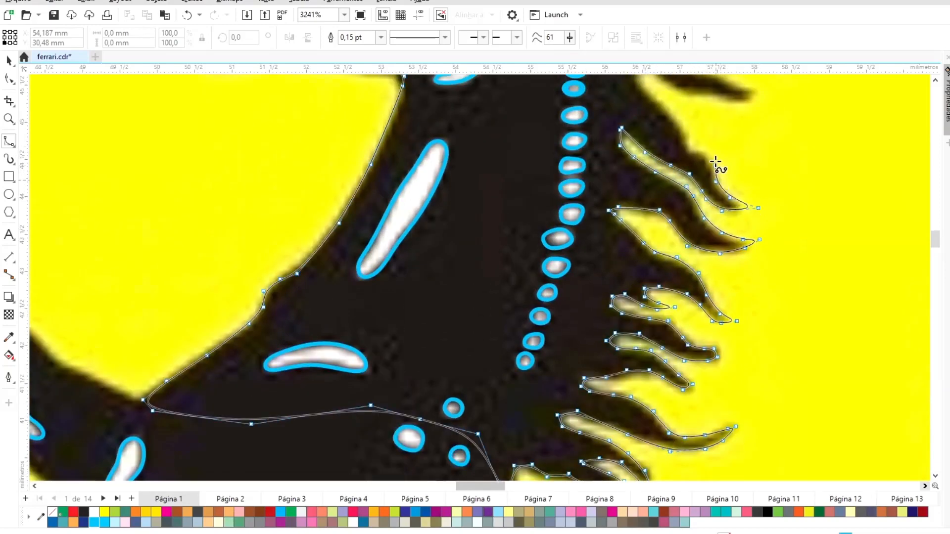
Continue the outline up that strand's outer edge and around the inner end of the next yellow gap.
{"action": "left_click", "coordinate": [682, 126]}
{"action": "left_click", "coordinate": [642, 178]}
{"action": "left_click", "coordinate": [633, 163]}
{"action": "left_click", "coordinate": [640, 156]}
{"action": "left_click", "coordinate": [653, 158]}
{"action": "left_click", "coordinate": [676, 177]}
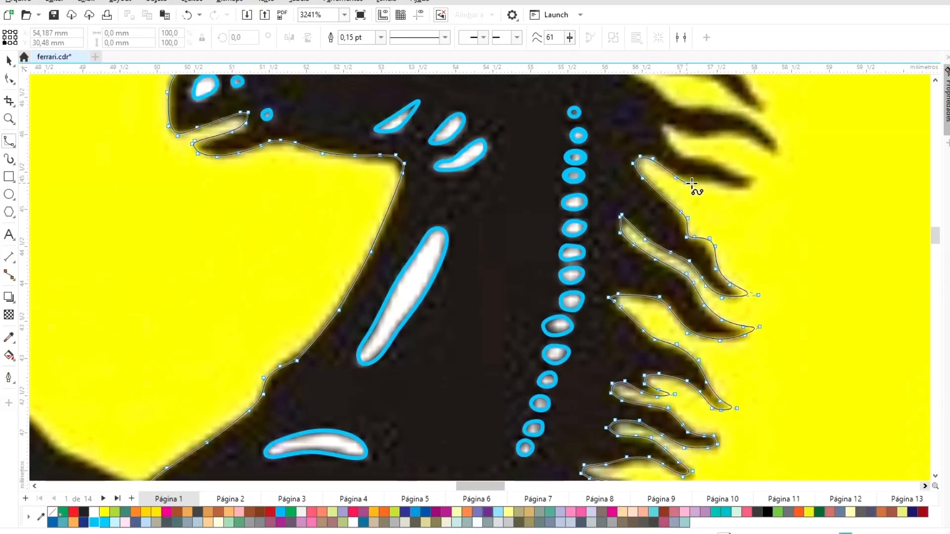
Trace the outline around the tip and back along the upper edge of the third mane strand from the top.
{"action": "left_click", "coordinate": [756, 176]}
{"action": "left_click", "coordinate": [762, 177]}
{"action": "left_click", "coordinate": [738, 175]}
{"action": "left_click", "coordinate": [721, 159]}
{"action": "left_click", "coordinate": [710, 153]}
{"action": "left_click", "coordinate": [684, 153]}
Continue the outline along both edges of the second drooping strand at the top of the mane.
{"action": "left_click", "coordinate": [722, 132]}
{"action": "left_click", "coordinate": [746, 138]}
{"action": "left_click", "coordinate": [760, 149]}
{"action": "left_click", "coordinate": [772, 161]}
{"action": "left_click", "coordinate": [765, 140]}
{"action": "left_click", "coordinate": [757, 124]}
{"action": "left_click", "coordinate": [738, 112]}
{"action": "left_click", "coordinate": [720, 109]}
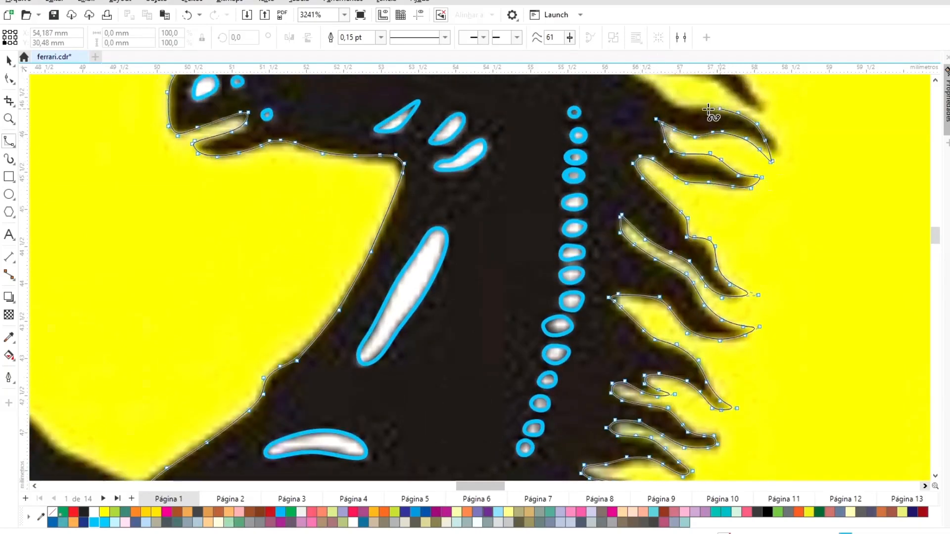
Trace the outline around the uppermost drooping strand of the mane.
{"action": "left_click", "coordinate": [696, 154]}
{"action": "left_click", "coordinate": [716, 160]}
{"action": "left_click", "coordinate": [732, 173]}
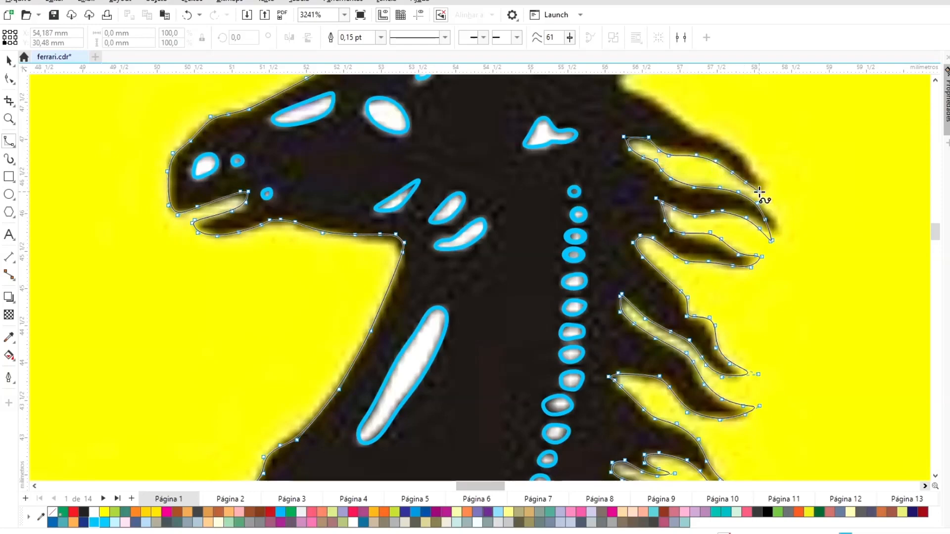
{"action": "left_click", "coordinate": [682, 119]}
{"action": "scroll", "coordinate": [682, 119], "scroll_direction": "up", "scroll_amount": 3}
Trace the spiked strand behind the head, the crest and the large ear, closing the head outline at its starting point.
{"action": "left_click", "coordinate": [648, 281]}
{"action": "left_click", "coordinate": [624, 281]}
{"action": "left_click", "coordinate": [615, 275]}
{"action": "left_click", "coordinate": [619, 261]}
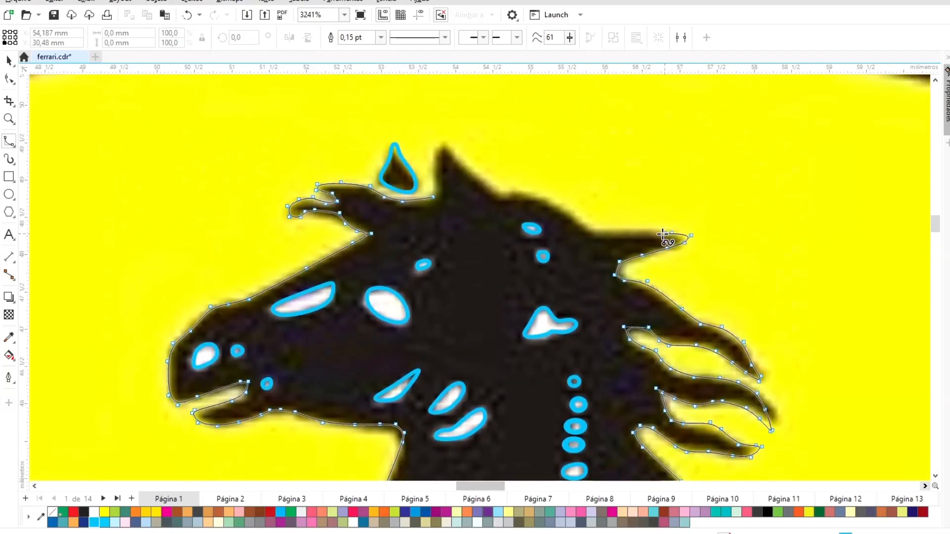
{"action": "left_click", "coordinate": [436, 164]}
{"action": "left_click", "coordinate": [433, 197]}
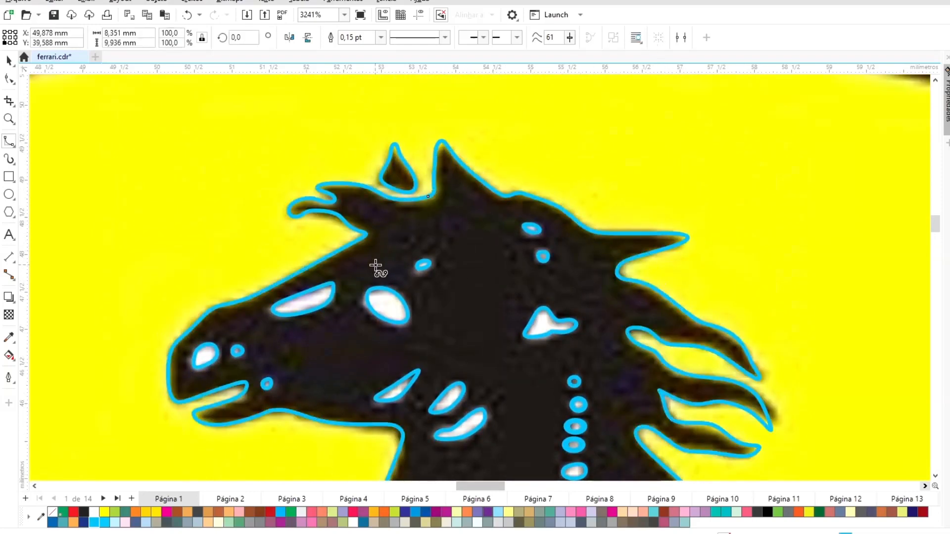
Bring the horse's forelegs into view and save the drawing.
{"action": "key", "text": "F4"}
{"action": "left_click", "coordinate": [9, 118]}
{"action": "left_click_drag", "start_coordinate": [402, 189], "coordinate": [499, 268]}
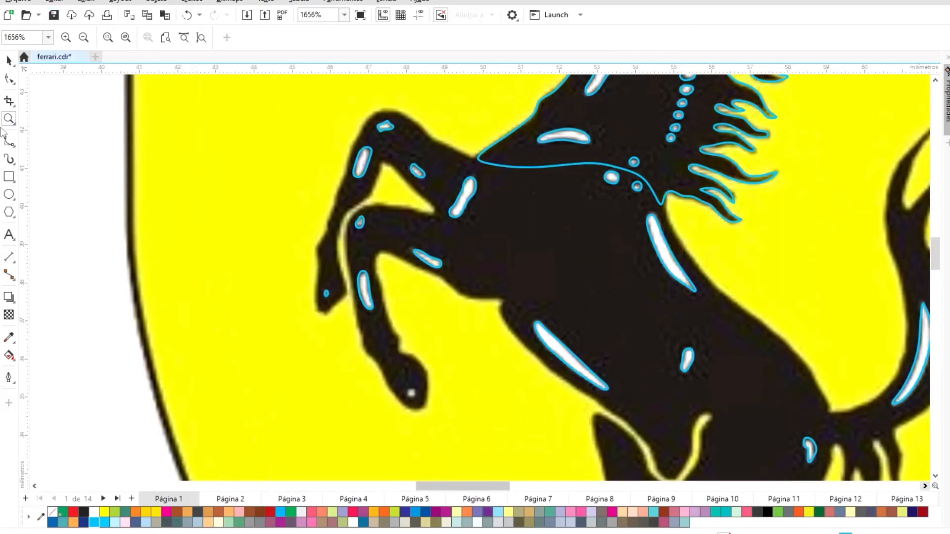
{"action": "key", "text": "ctrl+s"}
Start outlining the upper foreleg with a curve from the chest along its top edge toward the knee.
{"action": "mouse_move", "coordinate": [258, 87]}
{"action": "left_mouse_down"}
{"action": "mouse_move", "coordinate": [510, 330]}
{"action": "mouse_move", "coordinate": [538, 418]}
{"action": "left_mouse_up"}
{"action": "left_click", "coordinate": [9, 141]}
{"action": "left_click", "coordinate": [587, 158]}
{"action": "left_click", "coordinate": [570, 160]}
{"action": "left_click", "coordinate": [543, 147]}
{"action": "left_click", "coordinate": [522, 136]}
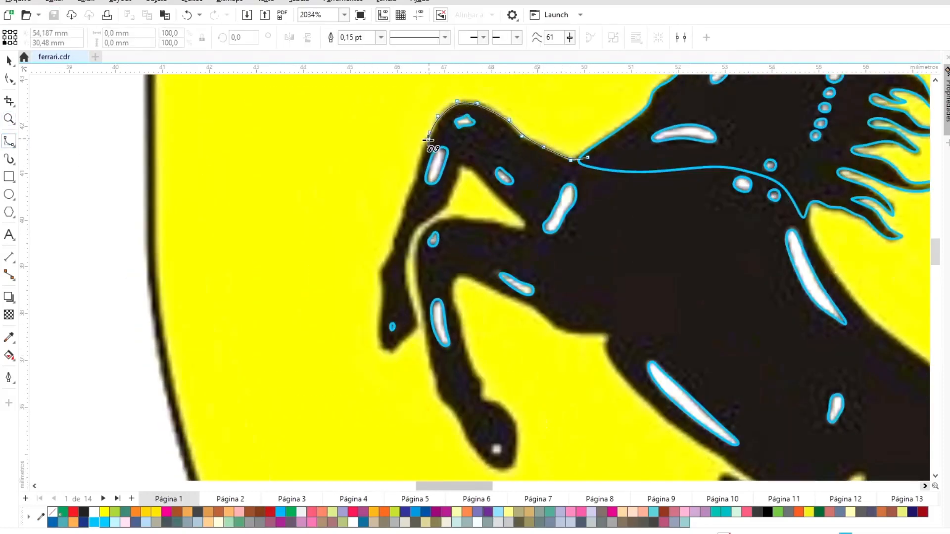
Trace the upper foreleg's front edge from below the knee down and around its hoof.
{"action": "left_click", "coordinate": [395, 239]}
{"action": "left_click", "coordinate": [391, 254]}
{"action": "left_click", "coordinate": [382, 269]}
{"action": "left_click", "coordinate": [381, 280]}
{"action": "left_click", "coordinate": [380, 291]}
{"action": "left_click", "coordinate": [378, 309]}
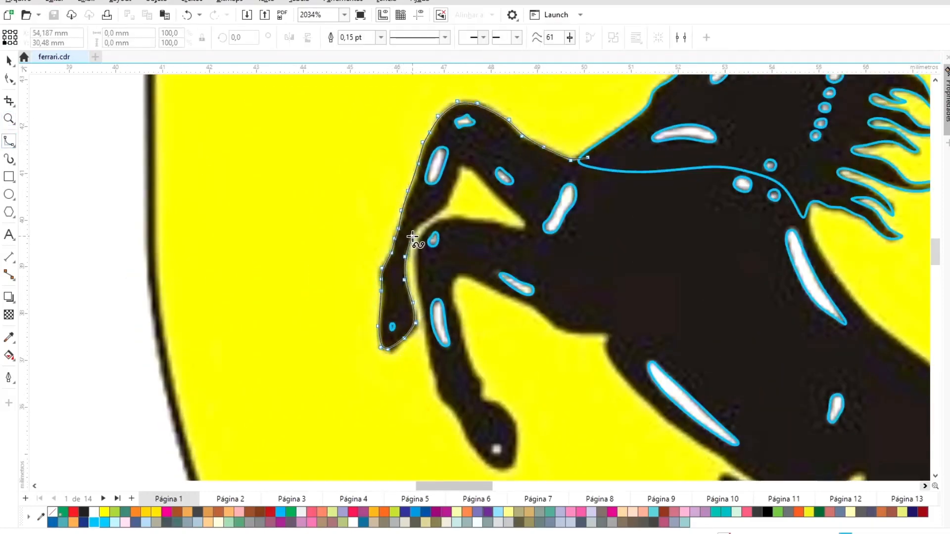
Trace the yellow gap between the forelegs, then over the lower foreleg's knee and down its front edge.
{"action": "left_click", "coordinate": [514, 213]}
{"action": "left_click", "coordinate": [525, 221]}
{"action": "left_click", "coordinate": [495, 221]}
{"action": "left_click", "coordinate": [460, 219]}
{"action": "left_click", "coordinate": [433, 222]}
{"action": "left_click", "coordinate": [418, 248]}
{"action": "left_click", "coordinate": [418, 276]}
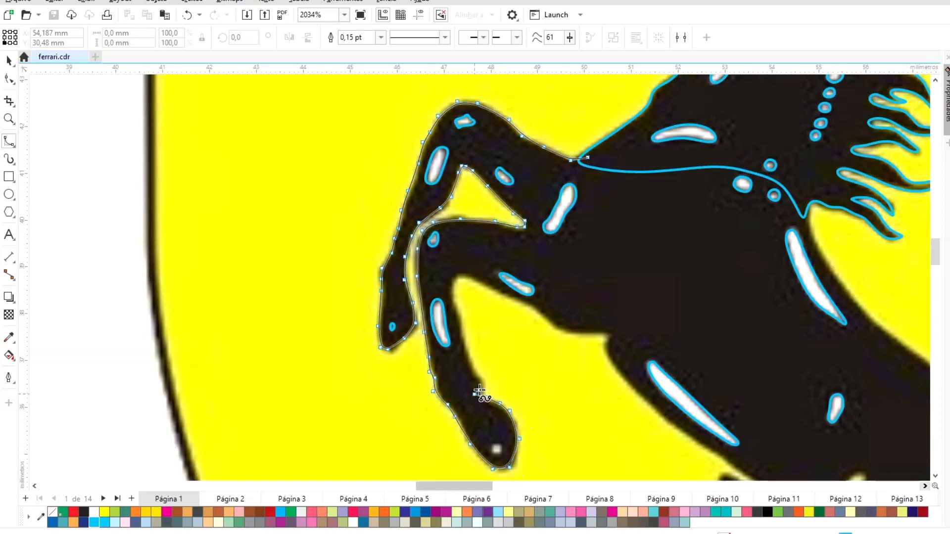
Continue the outline from the lower foreleg's underside around the chest notch and along the belly edge.
{"action": "left_click", "coordinate": [611, 333]}
{"action": "left_click", "coordinate": [610, 337]}
{"action": "left_click", "coordinate": [603, 350]}
{"action": "left_click", "coordinate": [619, 369]}
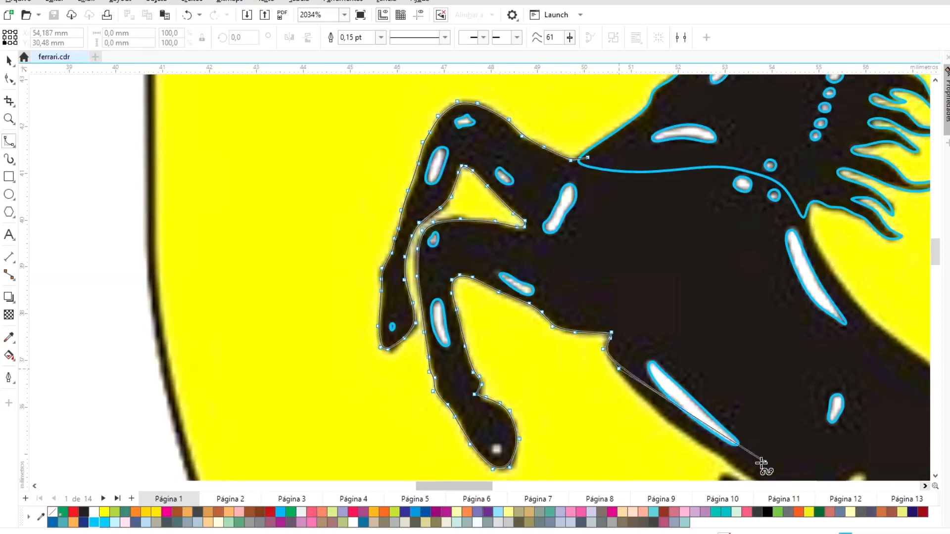
{"action": "left_click", "coordinate": [661, 300]}
{"action": "left_click", "coordinate": [732, 347]}
{"action": "left_click", "coordinate": [761, 367]}
{"action": "left_click", "coordinate": [788, 390]}
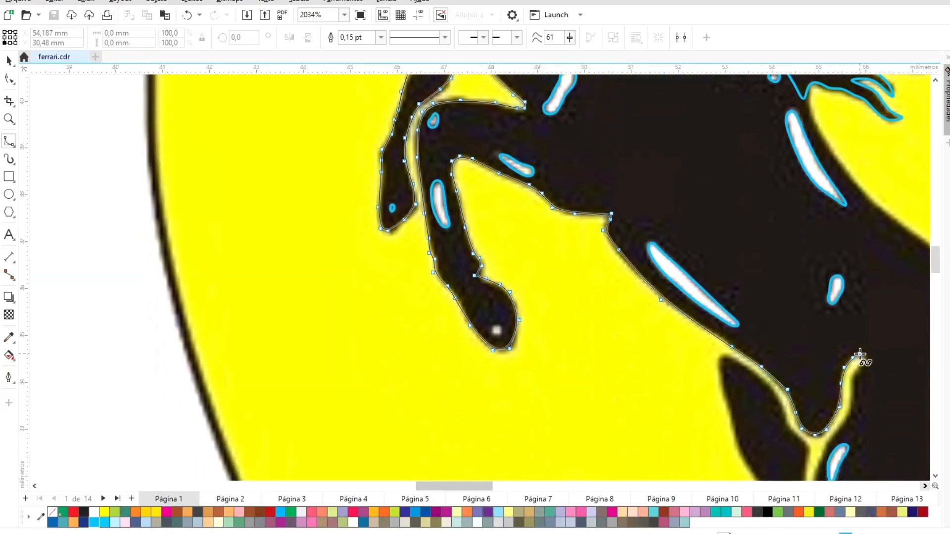
Trace around the groin fold, down the front of the thigh and across the top of the standing hind leg.
{"action": "left_click", "coordinate": [852, 403]}
{"action": "left_click", "coordinate": [848, 417]}
{"action": "left_click", "coordinate": [831, 436]}
{"action": "left_click", "coordinate": [824, 448]}
{"action": "scroll", "coordinate": [822, 445], "scroll_direction": "down", "scroll_amount": 2}
{"action": "left_click", "coordinate": [822, 423]}
{"action": "left_click", "coordinate": [834, 416]}
{"action": "left_click", "coordinate": [878, 412]}
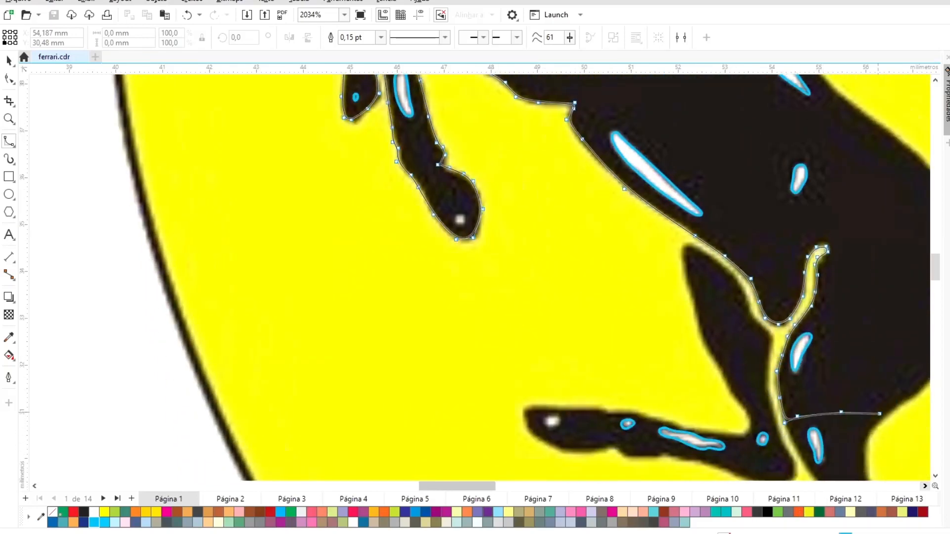
Trace up the back of the rump and around the first two hanging strands at the tail's base.
{"action": "left_click", "coordinate": [713, 418]}
{"action": "left_click", "coordinate": [735, 407]}
{"action": "left_click", "coordinate": [768, 376]}
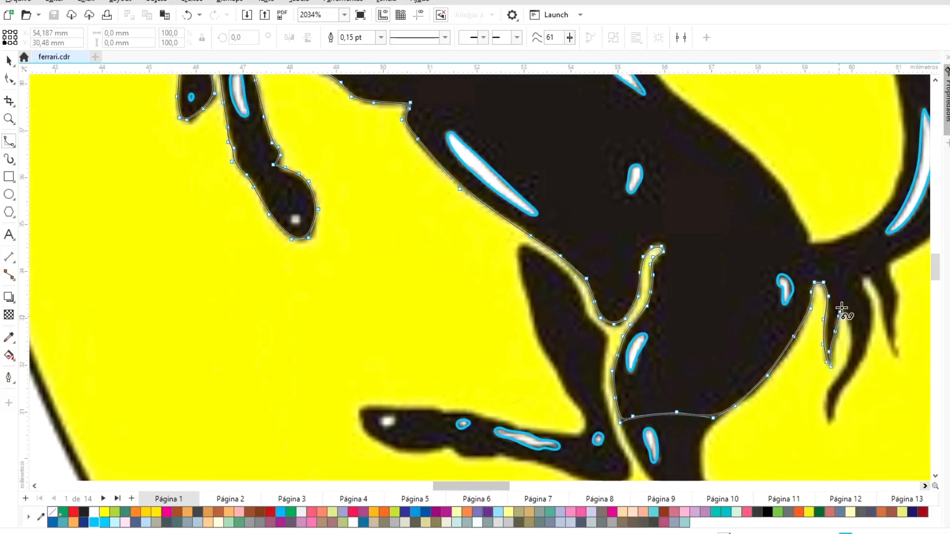
{"action": "left_click", "coordinate": [833, 420]}
{"action": "left_click", "coordinate": [837, 399]}
{"action": "left_click", "coordinate": [865, 358]}
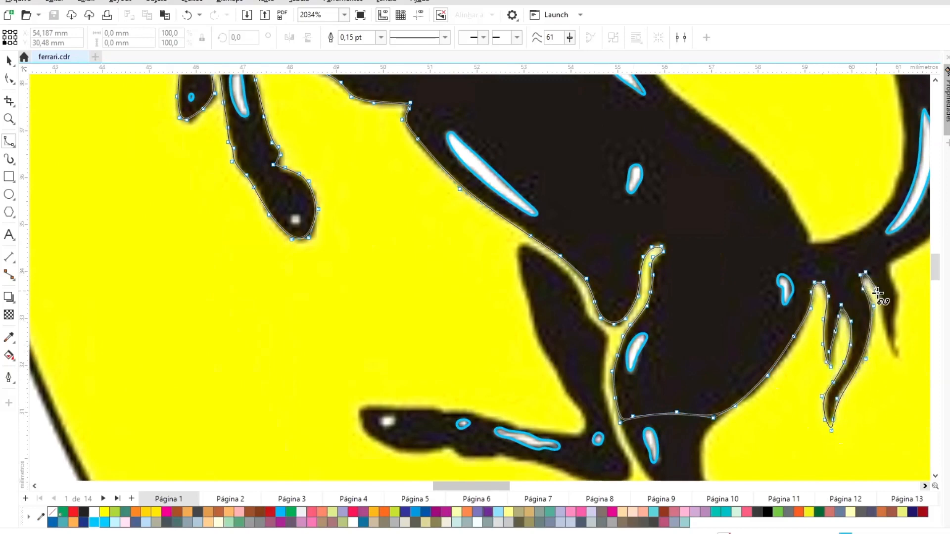
Trace past the third hanging strand and up the tail's outer edge to its lowest pointed tip.
{"action": "left_click", "coordinate": [889, 267]}
{"action": "left_click", "coordinate": [896, 260]}
{"action": "left_click", "coordinate": [773, 229]}
{"action": "left_click", "coordinate": [794, 186]}
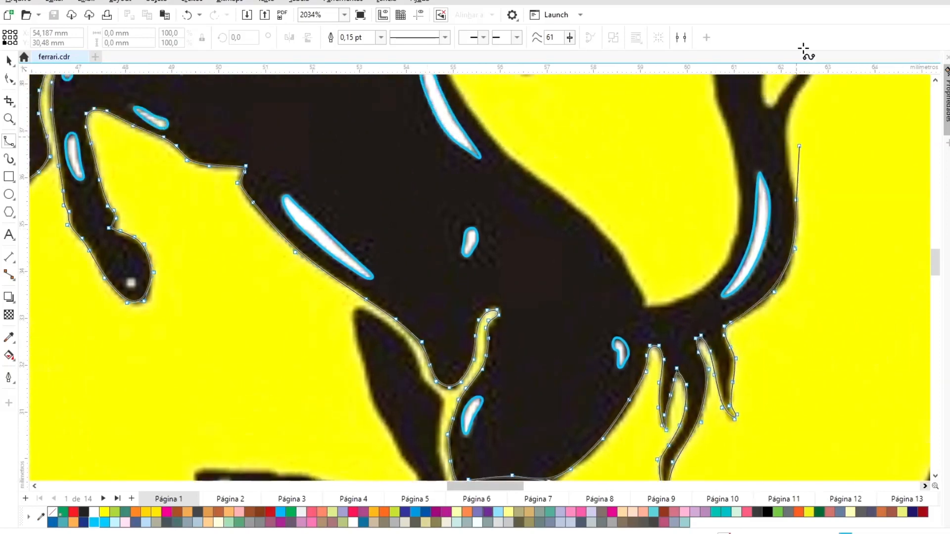
{"action": "left_click", "coordinate": [796, 279]}
{"action": "left_click", "coordinate": [789, 251]}
{"action": "left_click", "coordinate": [784, 203]}
{"action": "left_click", "coordinate": [791, 179]}
Trace the notch between the tail's two lower tips and up to the middle tip.
{"action": "left_click", "coordinate": [773, 185]}
{"action": "left_click", "coordinate": [761, 177]}
{"action": "left_click", "coordinate": [761, 145]}
{"action": "left_click", "coordinate": [775, 123]}
{"action": "left_click", "coordinate": [790, 106]}
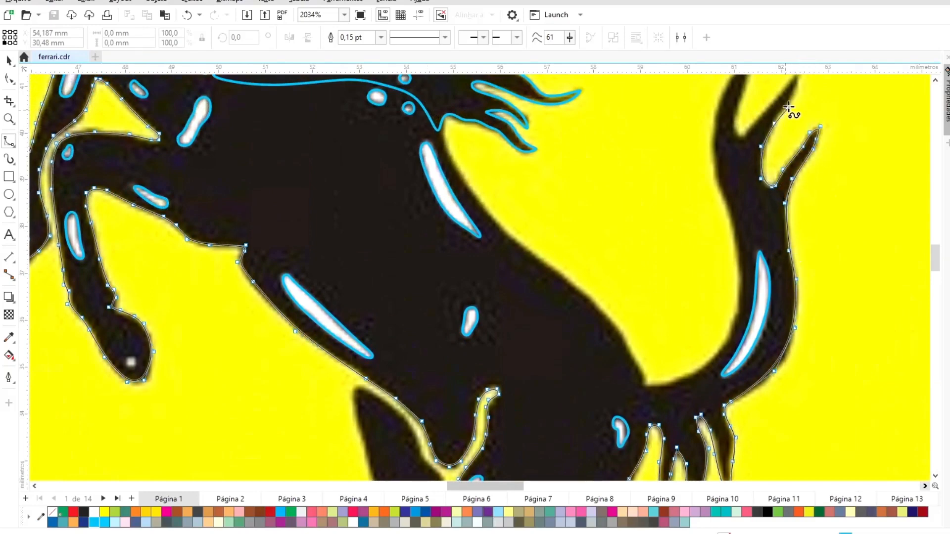
{"action": "left_click", "coordinate": [802, 104]}
Trace the notch between the middle and uppermost tail tips and up to the uppermost tip.
{"action": "left_click", "coordinate": [738, 178]}
{"action": "left_click", "coordinate": [740, 152]}
{"action": "left_click", "coordinate": [742, 127]}
{"action": "left_click", "coordinate": [757, 101]}
{"action": "left_click", "coordinate": [785, 110]}
{"action": "left_click", "coordinate": [782, 105]}
Trace down the tail's inner edge and along the rump and back, closing the body outline at its starting point.
{"action": "left_click", "coordinate": [767, 117]}
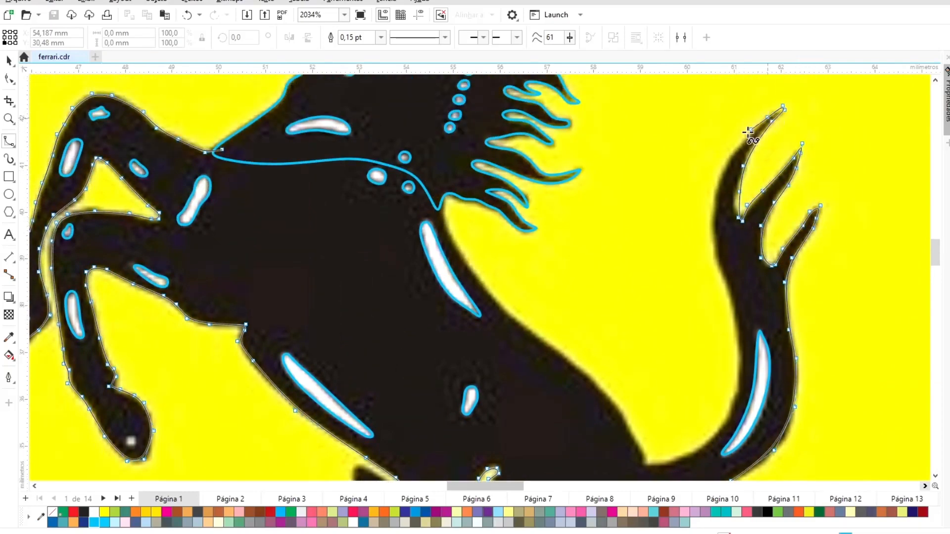
{"action": "left_click", "coordinate": [736, 148]}
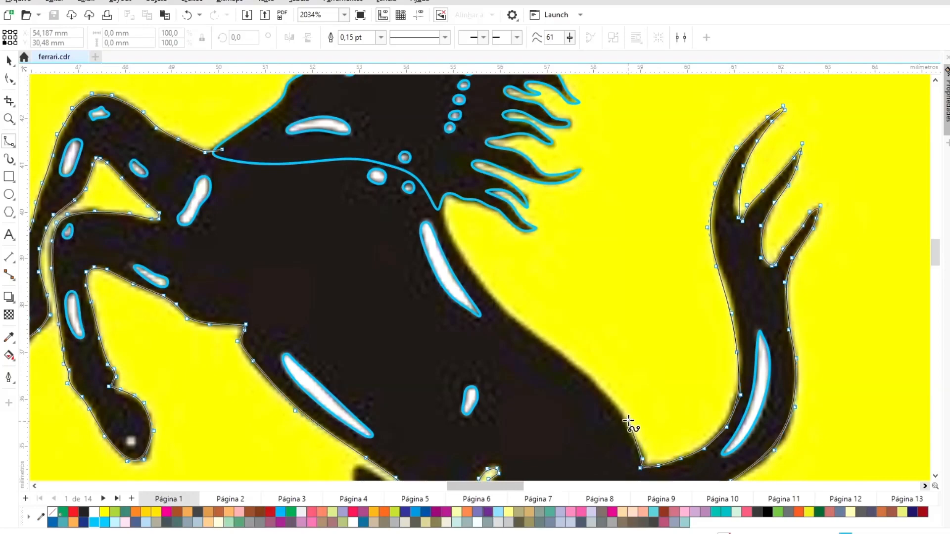
{"action": "left_click", "coordinate": [628, 421]}
{"action": "left_click", "coordinate": [580, 365]}
{"action": "left_click", "coordinate": [494, 300]}
{"action": "left_click", "coordinate": [438, 218]}
{"action": "left_click", "coordinate": [408, 129]}
{"action": "left_click", "coordinate": [277, 98]}
{"action": "left_click", "coordinate": [222, 149]}
Trace the whole raised hind leg, including its hoof, as a closed curve.
{"action": "left_click", "coordinate": [934, 477]}
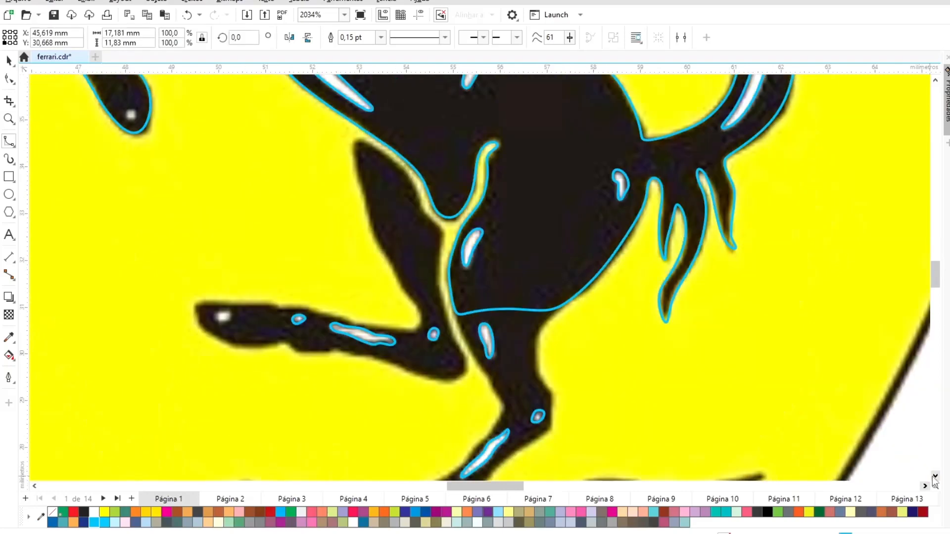
{"action": "left_click", "coordinate": [935, 477]}
{"action": "left_click", "coordinate": [444, 187]}
{"action": "left_click", "coordinate": [441, 214]}
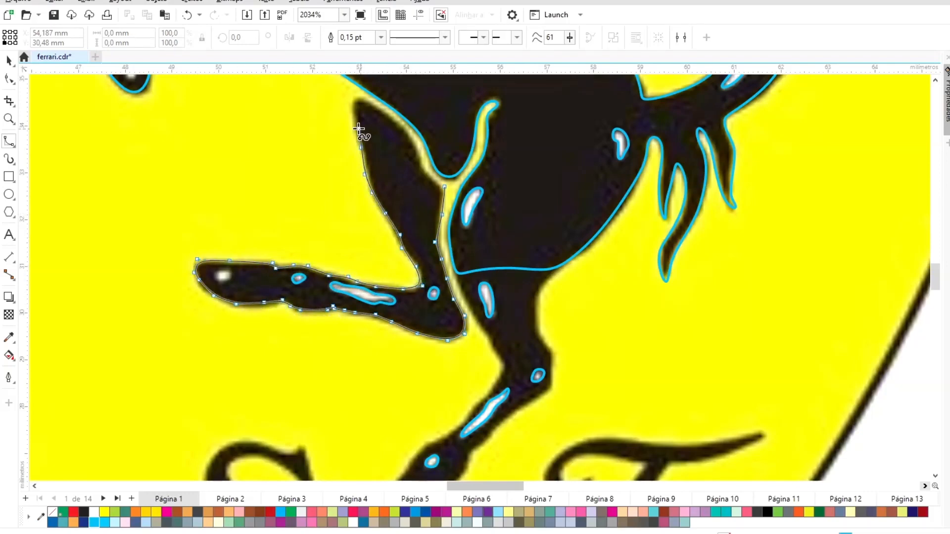
{"action": "left_click", "coordinate": [444, 187]}
Trace the standing hind leg's back edge from the rump down and around the hoof.
{"action": "scroll", "coordinate": [480, 165], "scroll_direction": "down", "scroll_amount": 2}
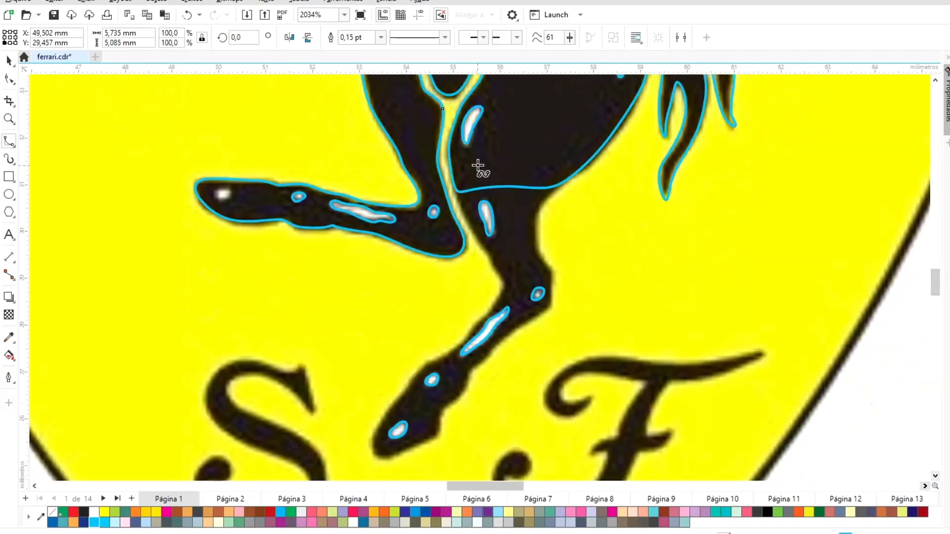
{"action": "left_click", "coordinate": [582, 165]}
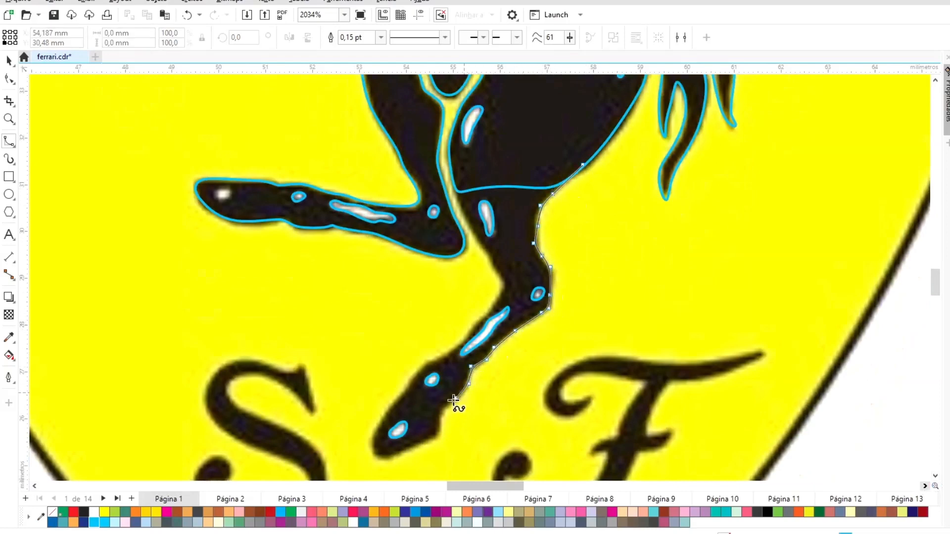
{"action": "left_click", "coordinate": [385, 456]}
{"action": "left_click", "coordinate": [371, 446]}
{"action": "left_click", "coordinate": [375, 426]}
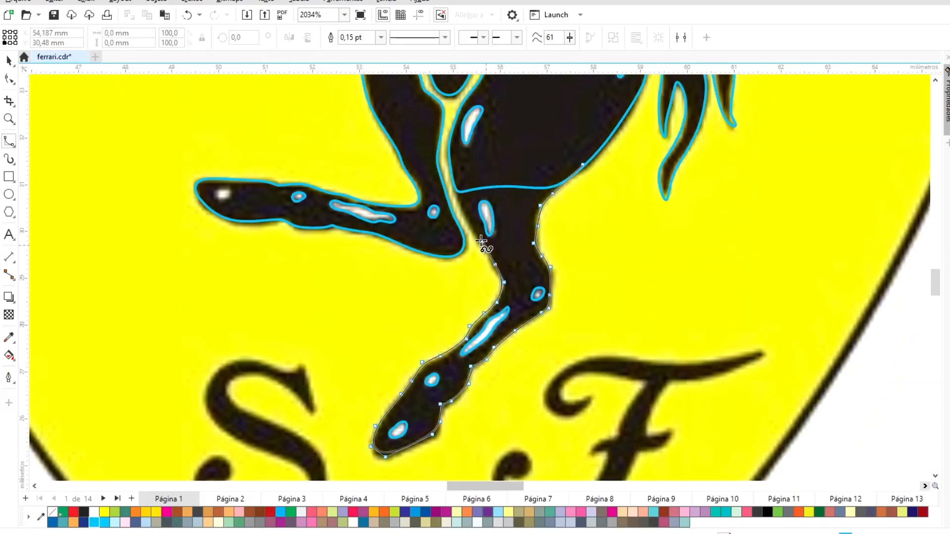
Trace the standing hind leg's front edge upward and close the outline so that it overlaps the thigh.
{"action": "left_click", "coordinate": [479, 240]}
{"action": "left_click", "coordinate": [458, 196]}
{"action": "left_click", "coordinate": [451, 163]}
{"action": "left_click", "coordinate": [479, 152]}
{"action": "left_click", "coordinate": [564, 134]}
{"action": "left_click", "coordinate": [583, 164]}
Draw the small highlight on the raised hind hoof and enlarge it slightly.
{"action": "left_click", "coordinate": [222, 192]}
{"action": "left_click", "coordinate": [221, 192]}
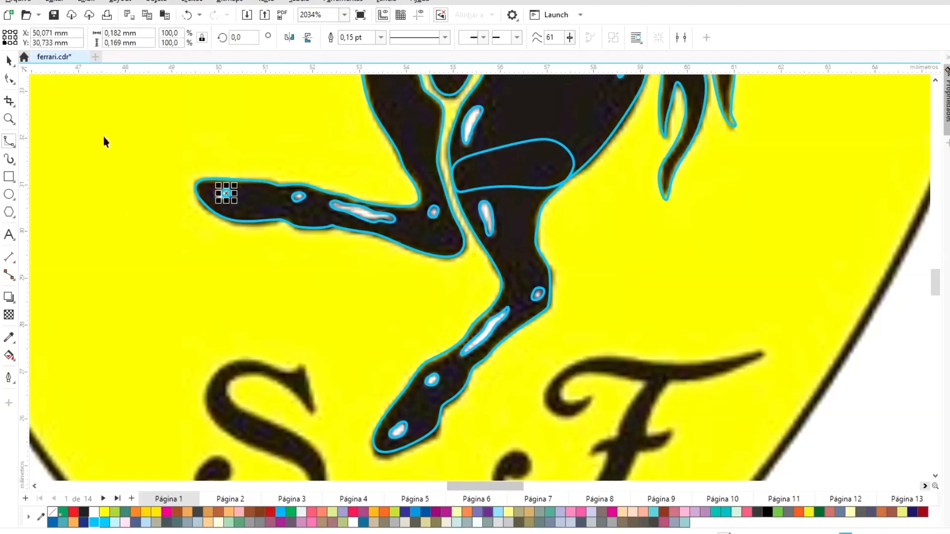
{"action": "left_click", "coordinate": [9, 60]}
{"action": "left_click_drag", "start_coordinate": [218, 201], "coordinate": [213, 205]}
{"action": "left_click", "coordinate": [330, 286]}
Weld the horse's head and body outlines into one curve.
{"action": "key", "text": "F4"}
{"action": "left_click", "coordinate": [8, 118]}
{"action": "left_click", "coordinate": [475, 237]}
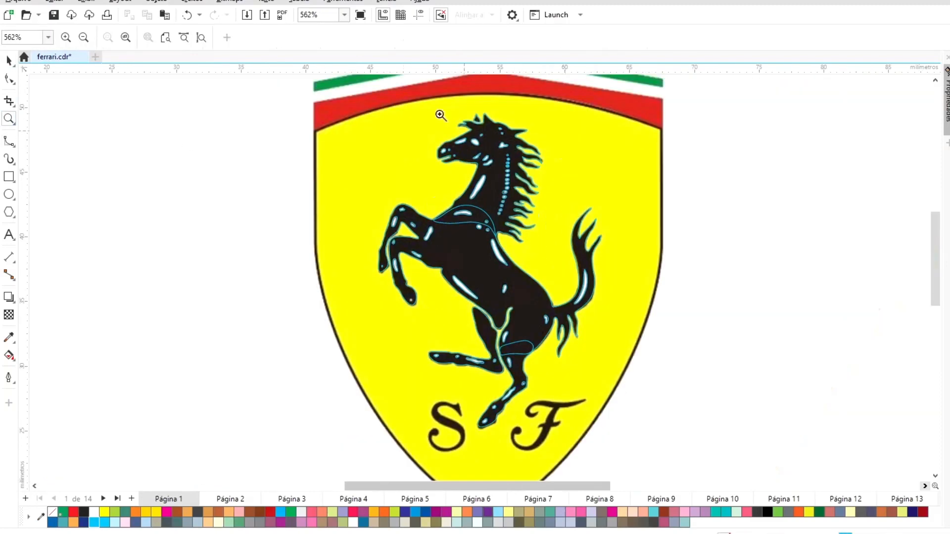
{"action": "left_click_drag", "start_coordinate": [358, 95], "coordinate": [636, 446]}
{"action": "left_click", "coordinate": [9, 60]}
{"action": "left_click", "coordinate": [422, 213]}
{"action": "left_click", "coordinate": [431, 222], "text": "shift"}
{"action": "left_click", "coordinate": [356, 39]}
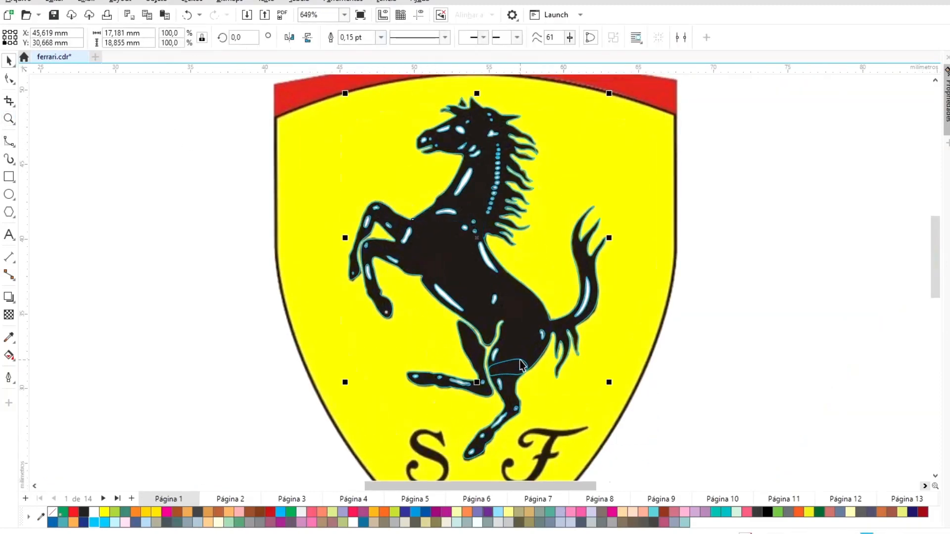
Weld the standing hind leg to the body outline and check the result with a test move that is undone.
{"action": "left_click", "coordinate": [520, 360], "text": "shift"}
{"action": "left_click", "coordinate": [356, 38]}
{"action": "left_click_drag", "start_coordinate": [540, 352], "coordinate": [831, 367]}
{"action": "key", "text": "ctrl+z"}
Try to weld the raised hind leg to the body outline.
{"action": "left_click", "coordinate": [486, 352], "text": "shift"}
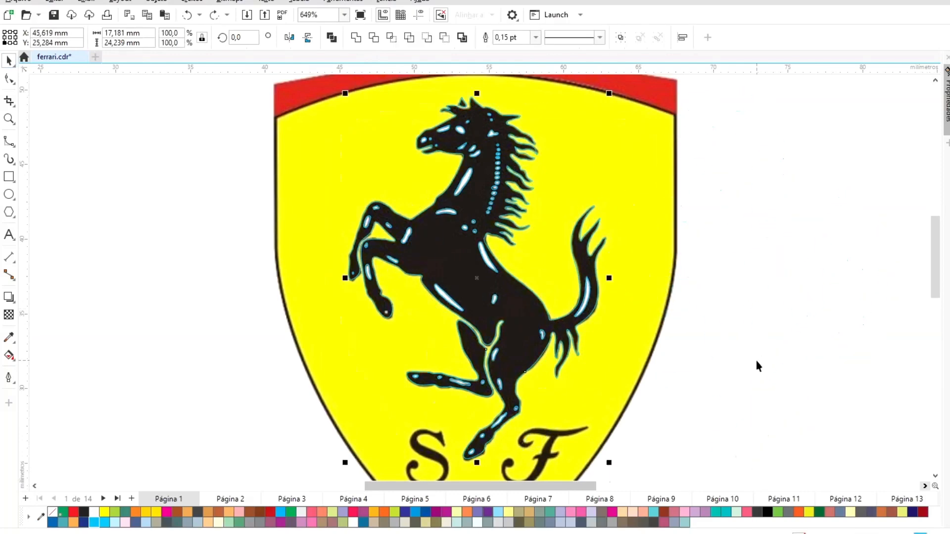
{"action": "left_click", "coordinate": [356, 38]}
{"action": "left_click_drag", "start_coordinate": [476, 278], "coordinate": [770, 276]}
{"action": "key", "text": "ctrl+z"}
{"action": "key", "text": "ctrl+z"}
Weld the raised hind leg, the body and the outline at the top of the head into one silhouette.
{"action": "left_click_drag", "start_coordinate": [677, 465], "coordinate": [316, 105]}
{"action": "left_click", "coordinate": [486, 349]}
{"action": "left_click", "coordinate": [524, 372], "text": "shift"}
{"action": "left_click", "coordinate": [483, 108], "text": "shift"}
{"action": "left_click", "coordinate": [356, 38]}
{"action": "left_click_drag", "start_coordinate": [522, 118], "coordinate": [785, 137]}
{"action": "key", "text": "ctrl+z"}
Group the horse's traced highlights and fill them with light blue.
{"action": "left_click_drag", "start_coordinate": [787, 102], "coordinate": [298, 440]}
{"action": "key", "text": "ctrl+g"}
{"action": "left_click", "coordinate": [949, 182]}
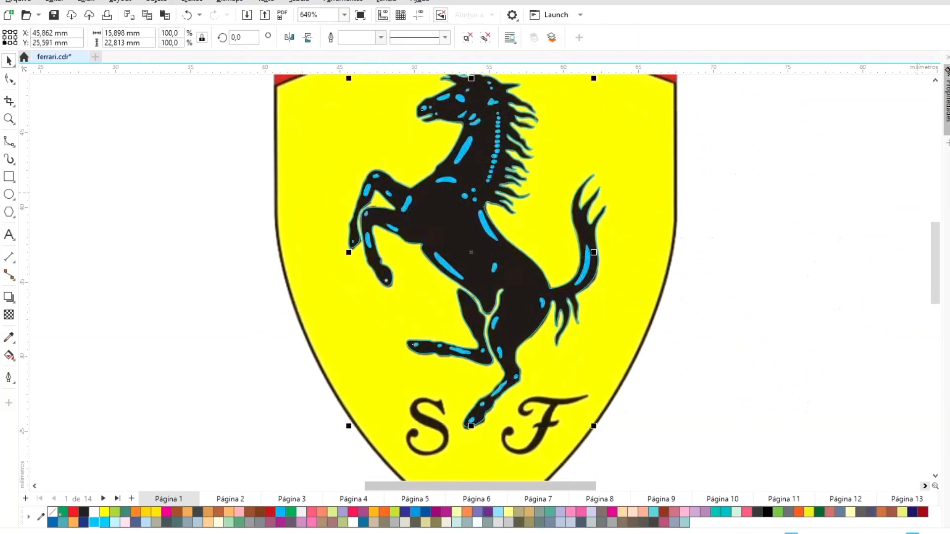
{"action": "key", "text": "Escape"}
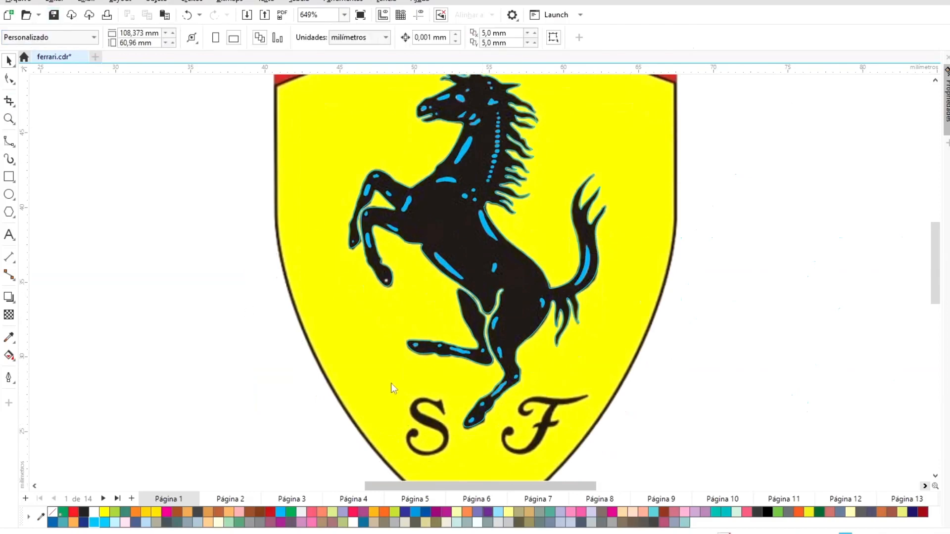
Start tracing the letter S with Bezier curves from its upper serif, over the top and down to mid-diagonal.
{"action": "key", "text": "z"}
{"action": "left_click_drag", "start_coordinate": [392, 387], "coordinate": [519, 471]}
{"action": "left_click", "coordinate": [9, 141]}
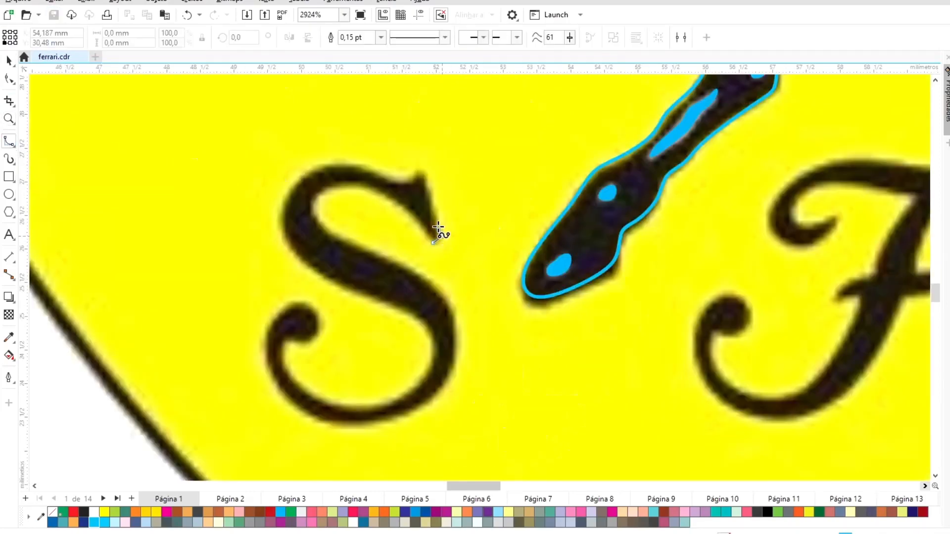
{"action": "left_click", "coordinate": [438, 242]}
{"action": "left_click", "coordinate": [429, 181]}
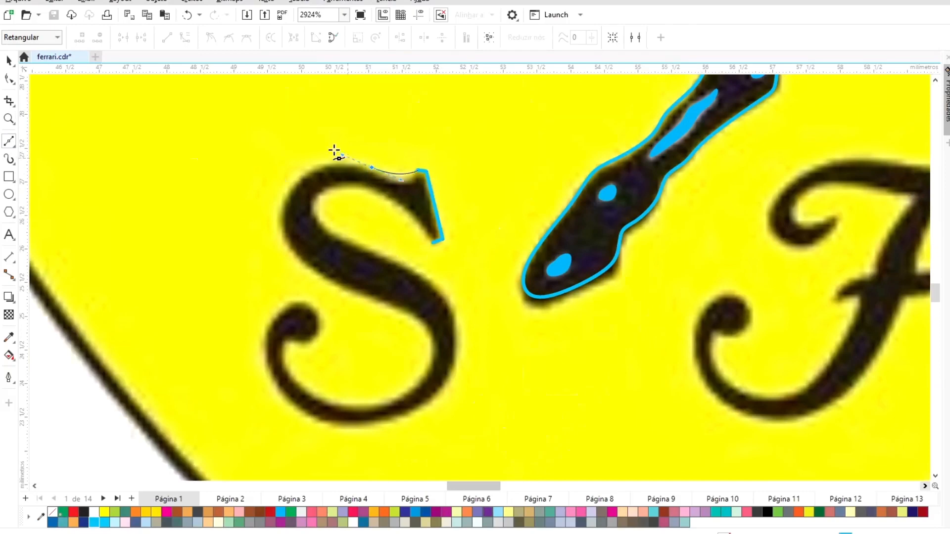
{"action": "left_click_drag", "start_coordinate": [334, 150], "coordinate": [330, 141]}
{"action": "left_click", "coordinate": [297, 178]}
{"action": "left_click_drag", "start_coordinate": [296, 255], "coordinate": [333, 292]}
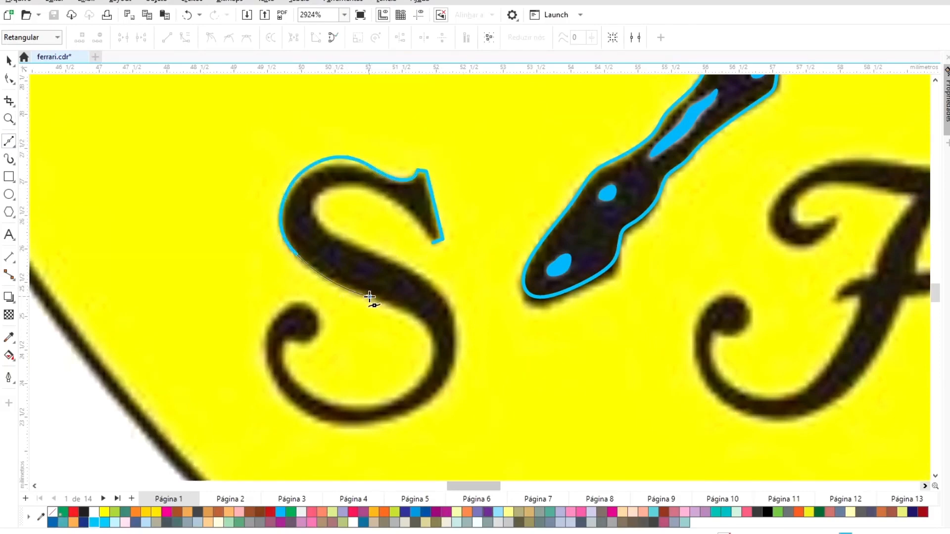
{"action": "left_click", "coordinate": [370, 297]}
Trace the S's lower bowl, curled end and inner top curve, closing the outline at the serif.
{"action": "left_click_drag", "start_coordinate": [435, 352], "coordinate": [435, 400]}
{"action": "left_click", "coordinate": [358, 410]}
{"action": "left_click_drag", "start_coordinate": [283, 361], "coordinate": [274, 382]}
{"action": "left_click_drag", "start_coordinate": [354, 424], "coordinate": [405, 422]}
{"action": "left_click", "coordinate": [458, 346]}
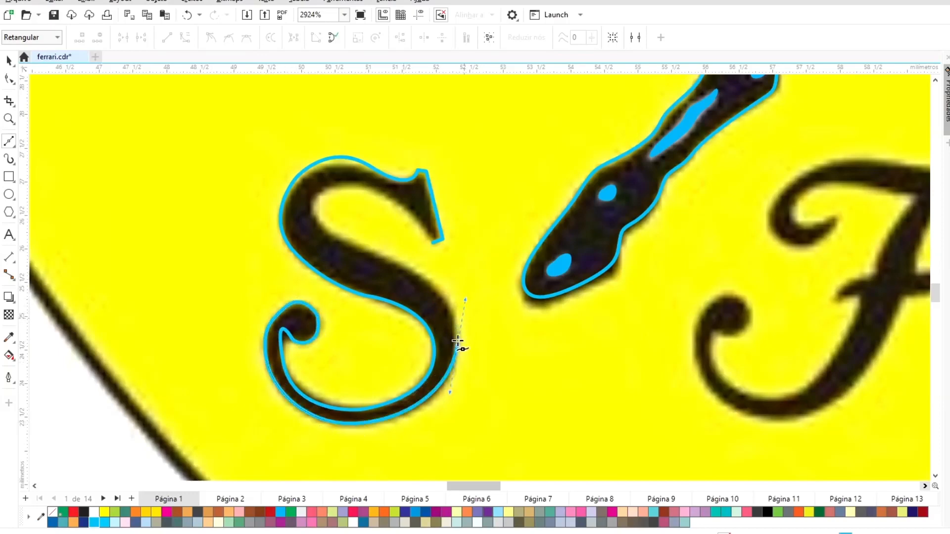
{"action": "left_click", "coordinate": [421, 277]}
{"action": "left_click_drag", "start_coordinate": [319, 198], "coordinate": [342, 185]}
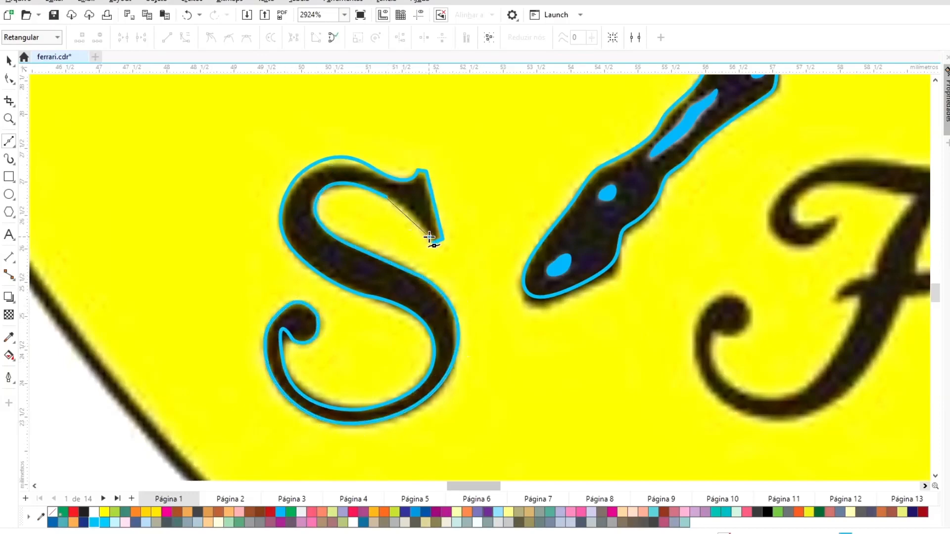
{"action": "left_click", "coordinate": [407, 252]}
Straighten the S's closing serif segment and reshape the inner top curve beside it.
{"action": "key", "text": "F10"}
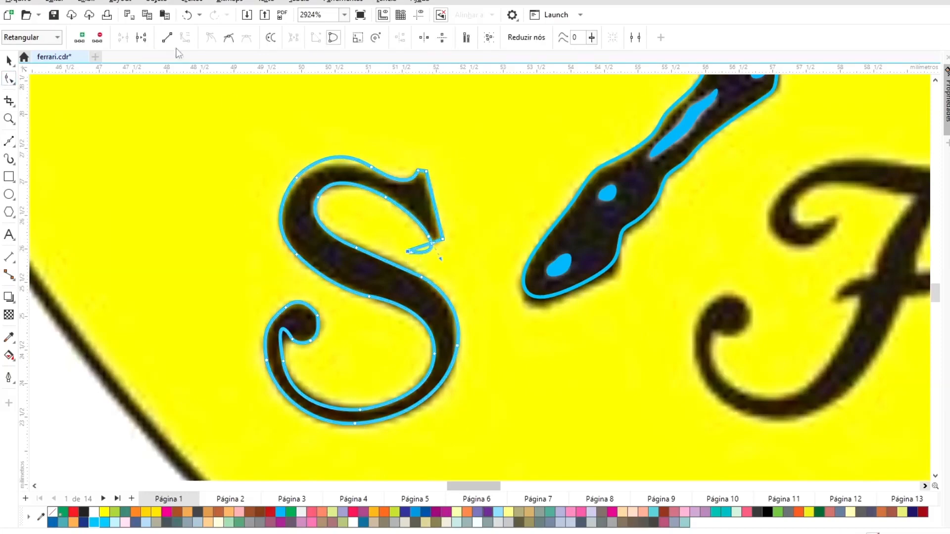
{"action": "left_click", "coordinate": [166, 37]}
{"action": "left_click_drag", "start_coordinate": [426, 232], "coordinate": [418, 208]}
{"action": "double_click", "coordinate": [386, 198]}
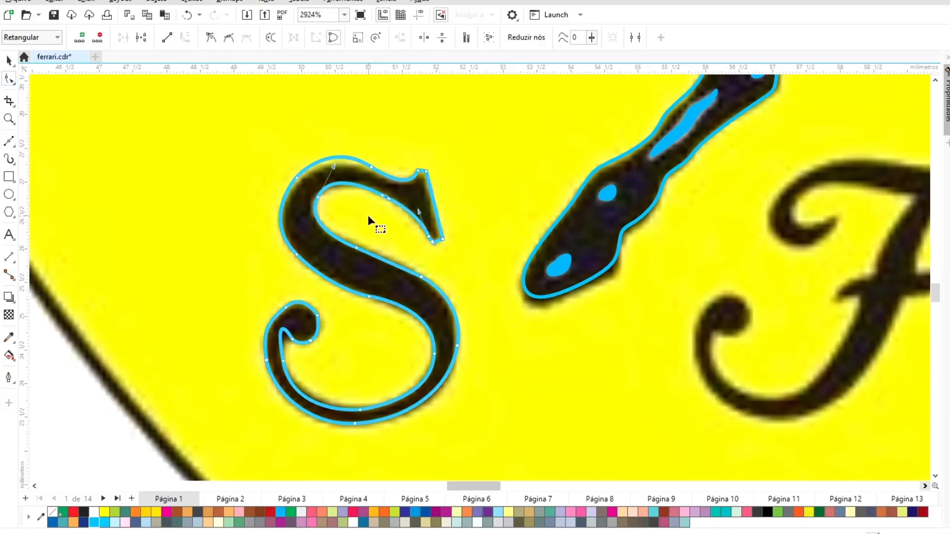
{"action": "left_click", "coordinate": [317, 198]}
Convert all nodes of the S to cusp nodes and remove the extra node on its upper outer curve.
{"action": "left_click", "coordinate": [9, 119]}
{"action": "left_click_drag", "start_coordinate": [210, 123], "coordinate": [470, 452]}
{"action": "left_click", "coordinate": [8, 78]}
{"action": "left_click", "coordinate": [426, 142]}
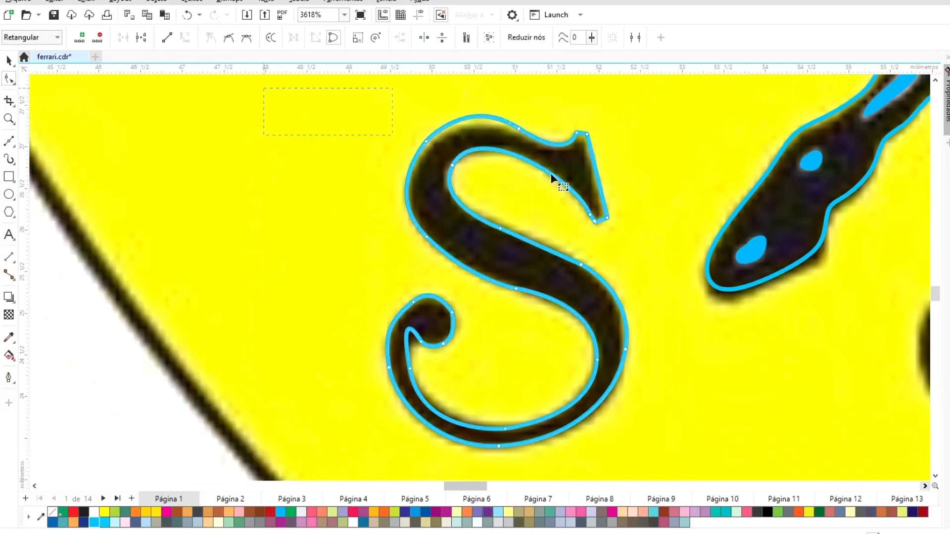
{"action": "left_click_drag", "start_coordinate": [550, 173], "coordinate": [660, 467]}
{"action": "left_click", "coordinate": [210, 37]}
{"action": "left_click", "coordinate": [426, 142]}
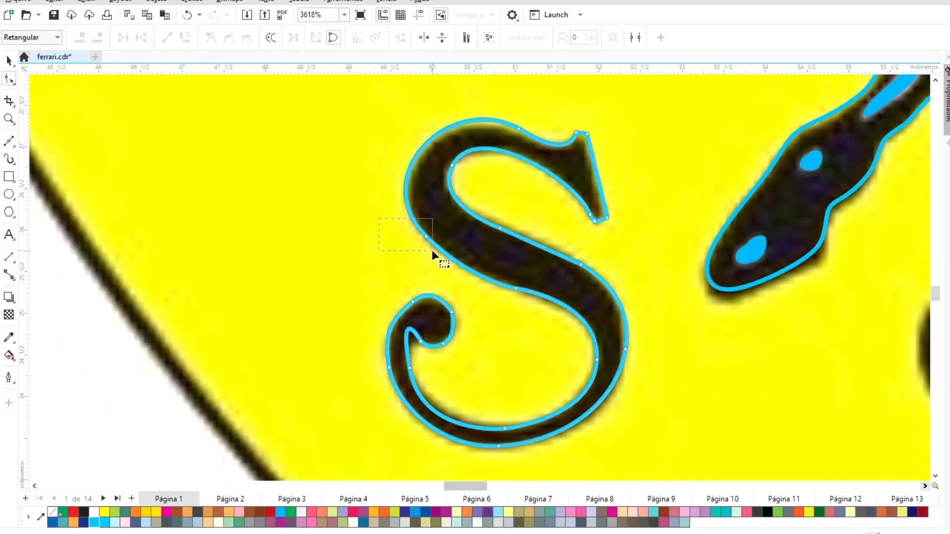
Refine the S's curled end and lower bowl by reshaping the curves and removing the extra outer node.
{"action": "left_click", "coordinate": [405, 323]}
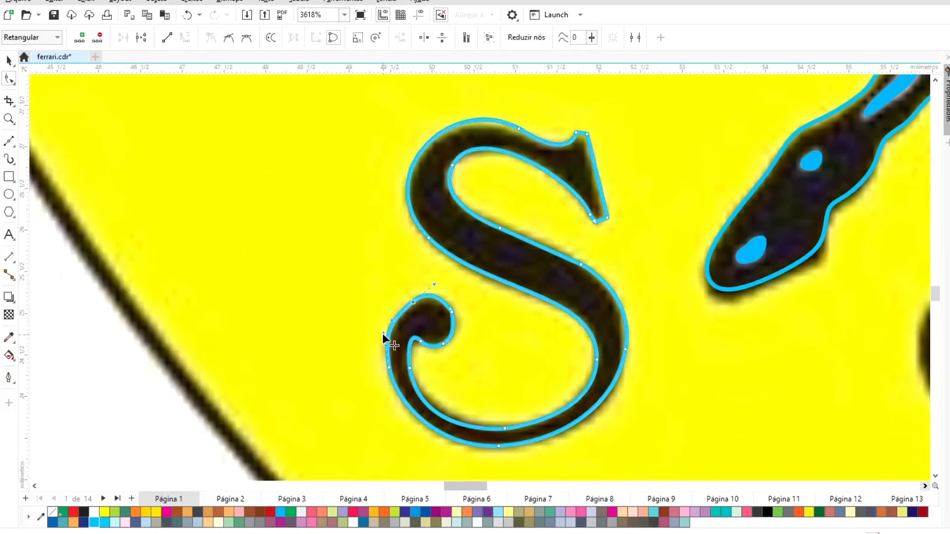
{"action": "left_click_drag", "start_coordinate": [383, 333], "coordinate": [409, 306]}
{"action": "key", "text": "Delete"}
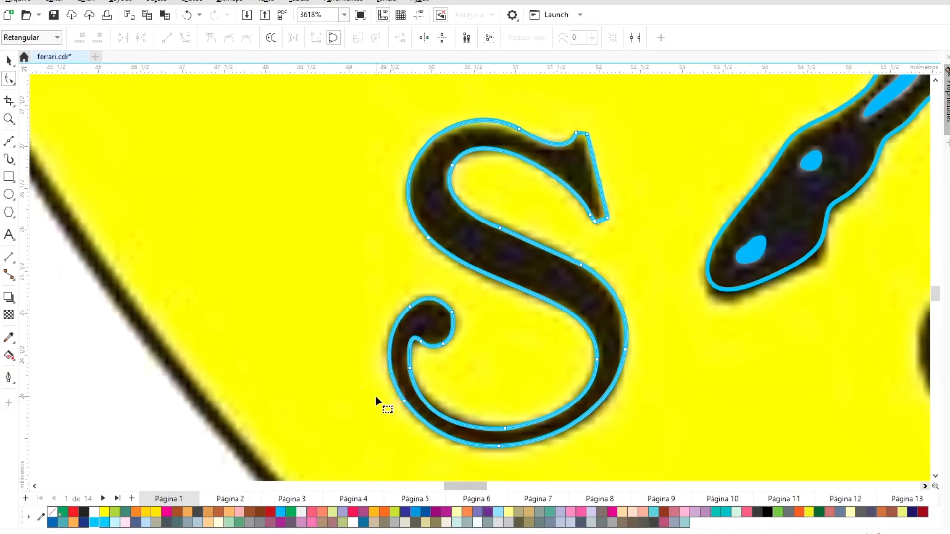
{"action": "left_click_drag", "start_coordinate": [504, 426], "coordinate": [499, 435]}
{"action": "left_click_drag", "start_coordinate": [505, 429], "coordinate": [424, 427]}
Remove the extra node on the S's right shoulder and reshape the outer curve around it.
{"action": "left_click", "coordinate": [620, 357]}
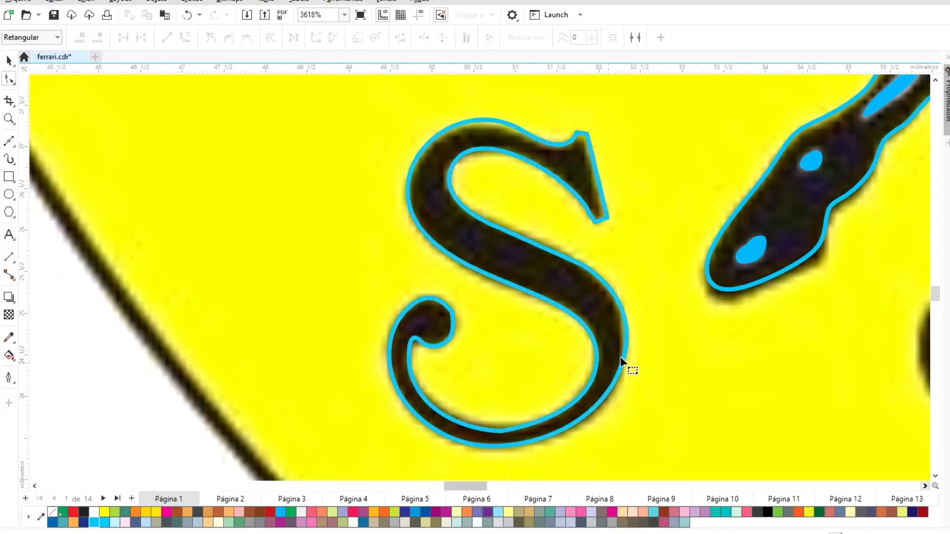
{"action": "left_click_drag", "start_coordinate": [594, 251], "coordinate": [598, 287]}
{"action": "left_click", "coordinate": [626, 349]}
{"action": "left_click", "coordinate": [483, 292]}
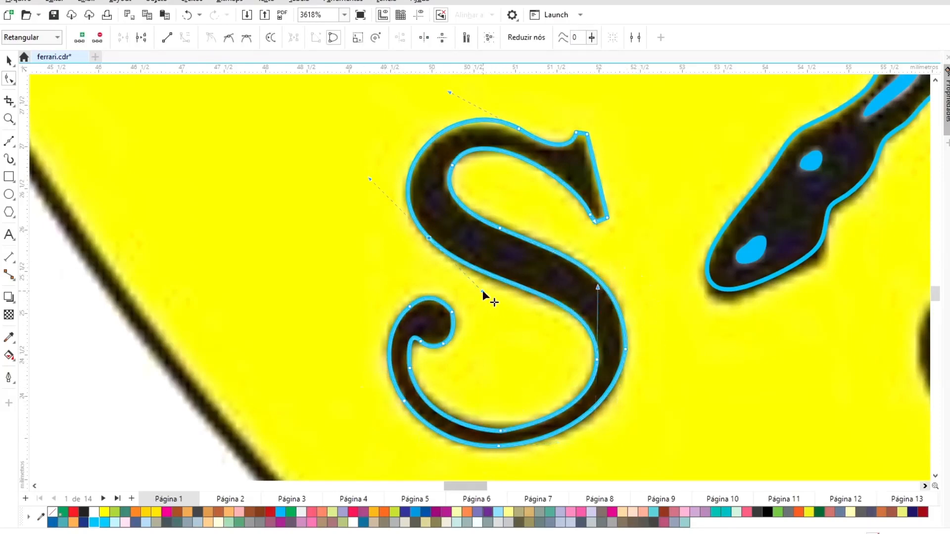
Add a node on the S's upper outer bowl, delete the one below it, and reshape the curve up to the serif.
{"action": "double_click", "coordinate": [421, 151]}
{"action": "left_click_drag", "start_coordinate": [409, 222], "coordinate": [436, 263]}
{"action": "key", "text": "Delete"}
{"action": "left_click_drag", "start_coordinate": [386, 140], "coordinate": [430, 173]}
{"action": "left_click_drag", "start_coordinate": [380, 216], "coordinate": [385, 213]}
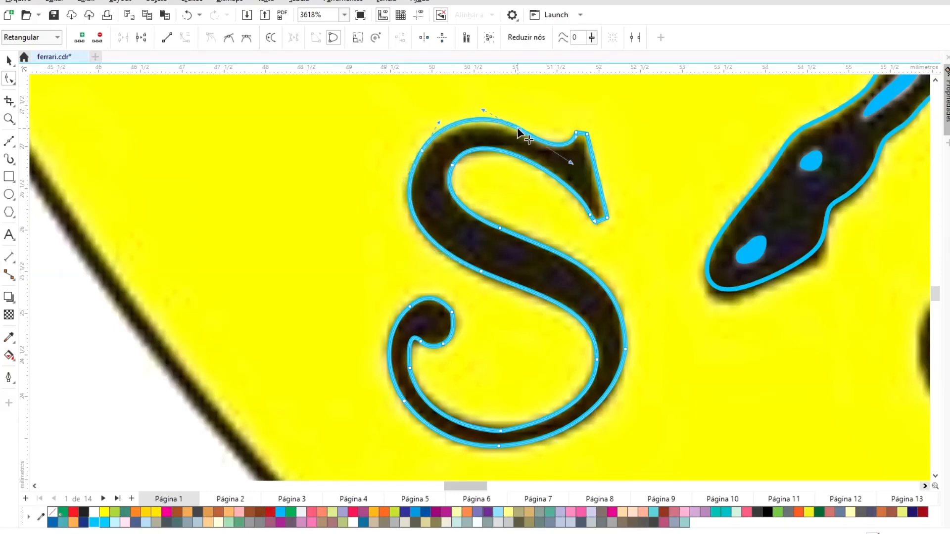
{"action": "left_click_drag", "start_coordinate": [518, 127], "coordinate": [518, 130]}
Reposition the nodes along the S's right shoulder and lower bowl, replacing the two bottom nodes with ones on either side.
{"action": "left_click", "coordinate": [668, 352]}
{"action": "left_click", "coordinate": [601, 282]}
{"action": "left_click", "coordinate": [618, 312]}
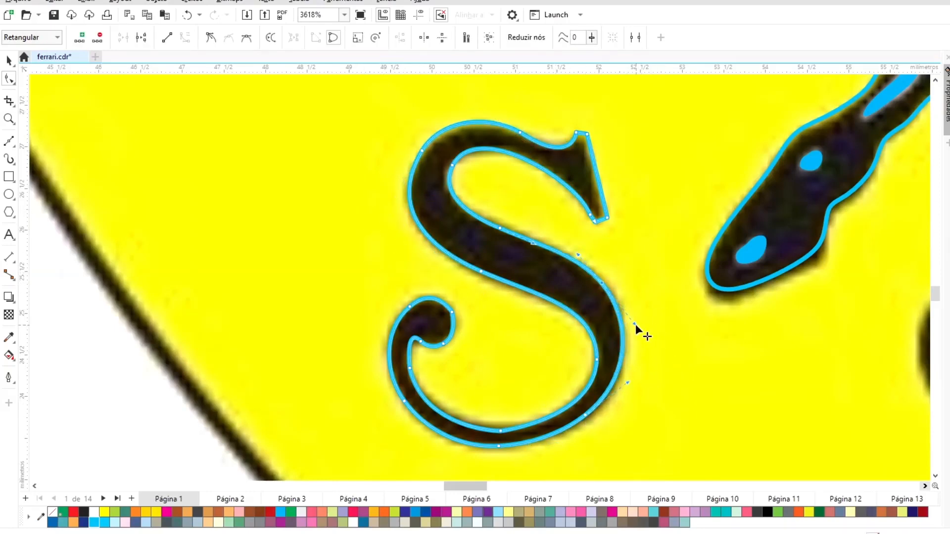
{"action": "double_click", "coordinate": [449, 417]}
{"action": "double_click", "coordinate": [575, 401]}
{"action": "double_click", "coordinate": [501, 431]}
{"action": "double_click", "coordinate": [441, 434]}
{"action": "double_click", "coordinate": [499, 447]}
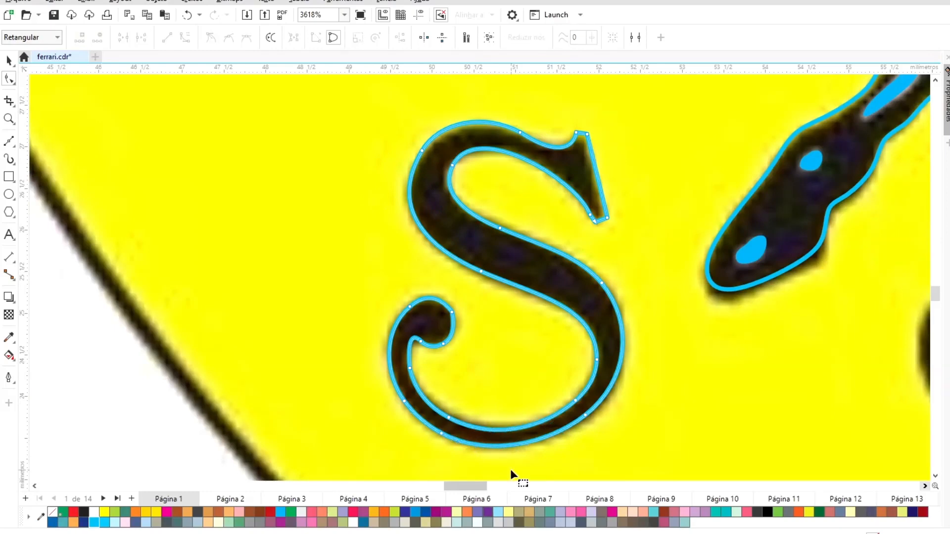
{"action": "left_click_drag", "start_coordinate": [466, 487], "coordinate": [499, 489]}
{"action": "key", "text": "F5"}
{"action": "left_click", "coordinate": [388, 191]}
{"action": "left_click_drag", "start_coordinate": [303, 215], "coordinate": [258, 172]}
{"action": "left_click", "coordinate": [336, 139]}
{"action": "left_click_drag", "start_coordinate": [457, 123], "coordinate": [534, 146]}
{"action": "left_click_drag", "start_coordinate": [664, 111], "coordinate": [682, 106]}
{"action": "left_click", "coordinate": [690, 105]}
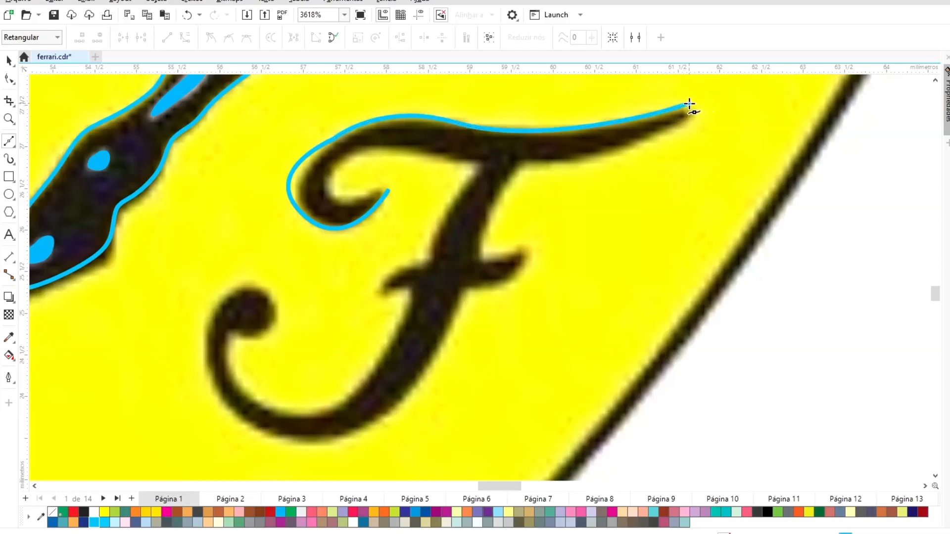
{"action": "left_click_drag", "start_coordinate": [526, 162], "coordinate": [626, 169]}
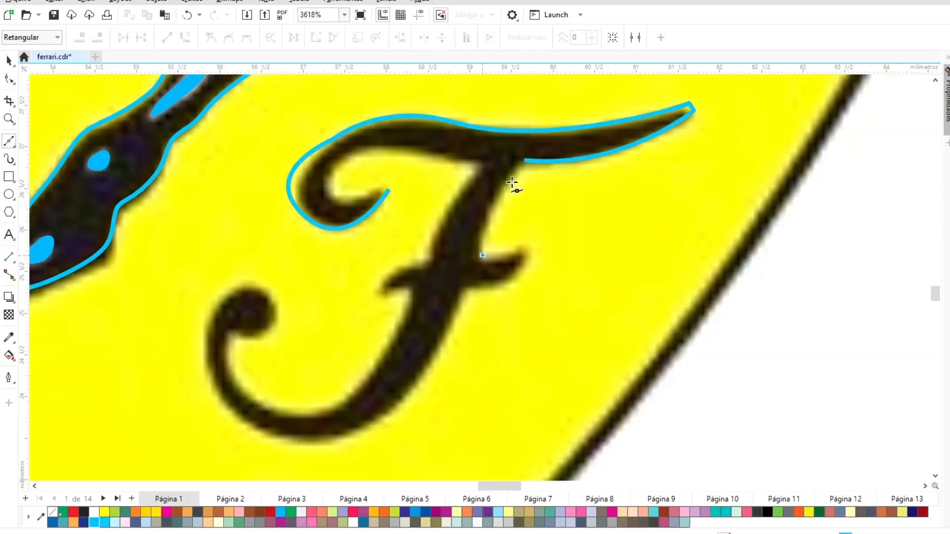
{"action": "left_click", "coordinate": [526, 159]}
{"action": "left_click", "coordinate": [8, 61]}
{"action": "key", "text": "Delete"}
Trace the F's top stroke from the curl tip around its outer edge to the pointed end and back to the stem.
{"action": "left_click", "coordinate": [8, 141]}
{"action": "left_click", "coordinate": [386, 193]}
{"action": "left_click", "coordinate": [318, 221]}
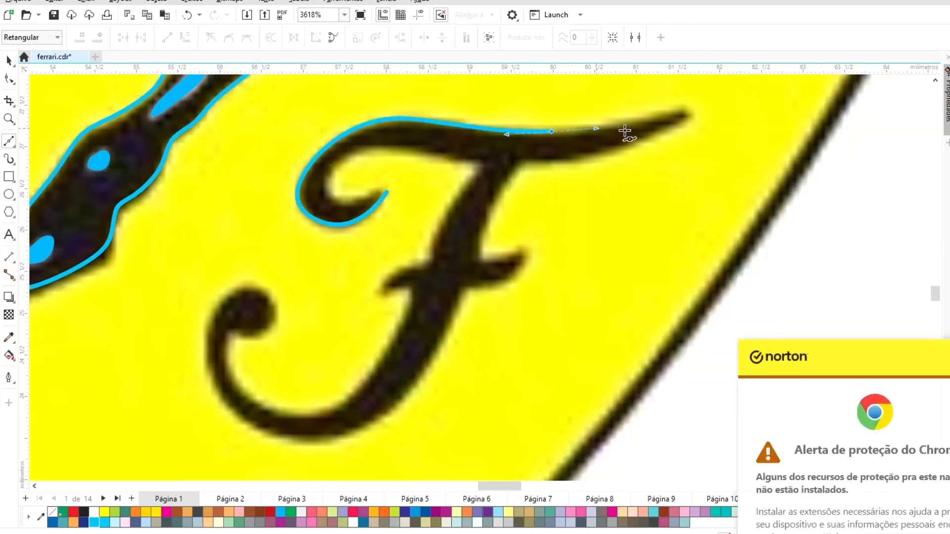
{"action": "left_click_drag", "start_coordinate": [523, 159], "coordinate": [435, 153]}
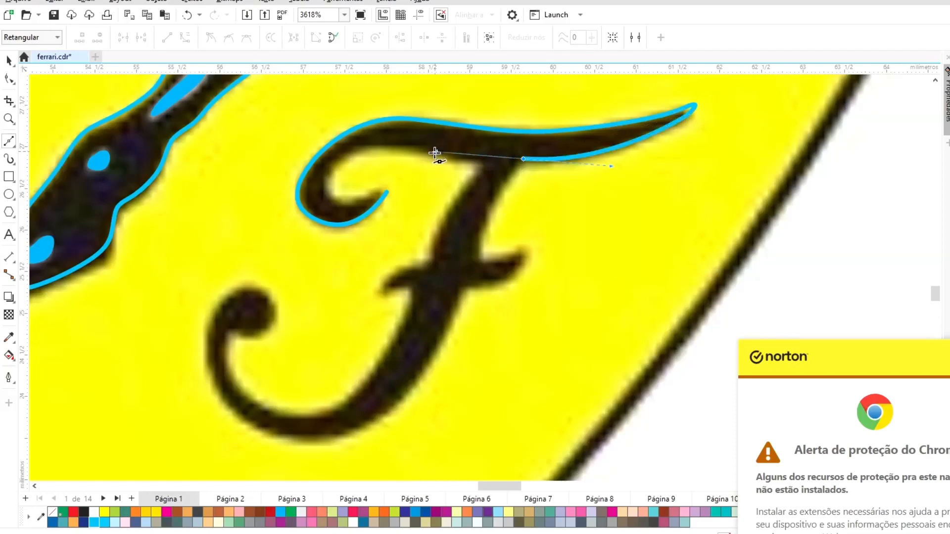
Trace the F's stem, crossbar, lower curl and inner edges, closing the outline at the upper curl's tip.
{"action": "left_click", "coordinate": [528, 247]}
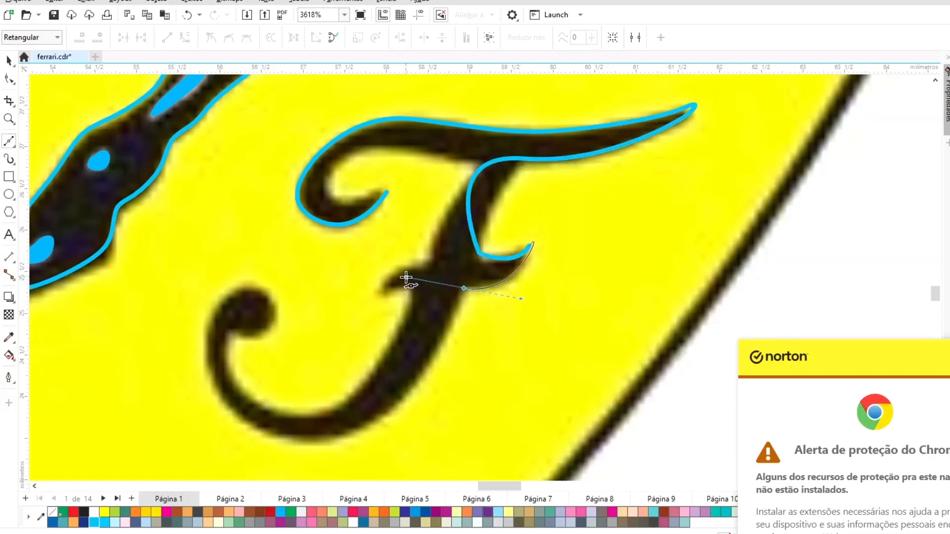
{"action": "left_click_drag", "start_coordinate": [372, 421], "coordinate": [312, 437]}
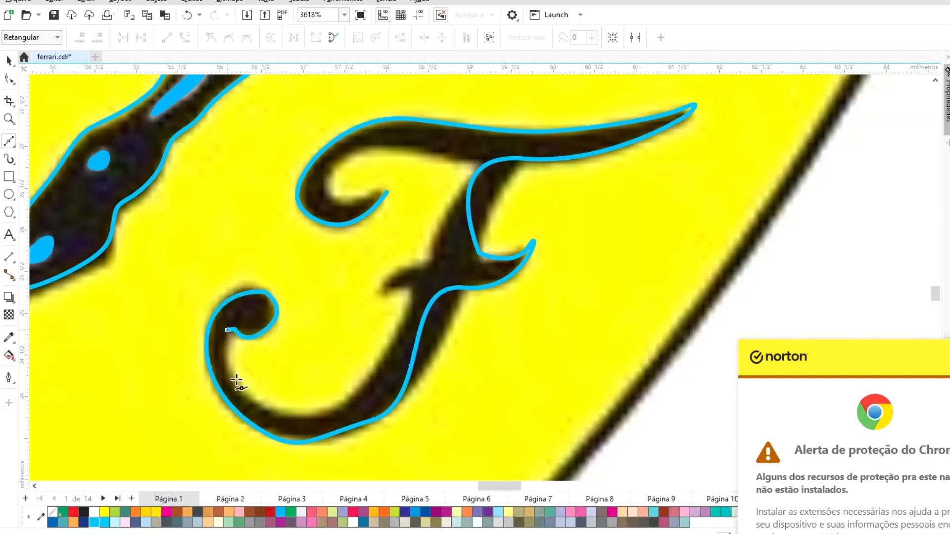
{"action": "left_click_drag", "start_coordinate": [372, 376], "coordinate": [392, 350]}
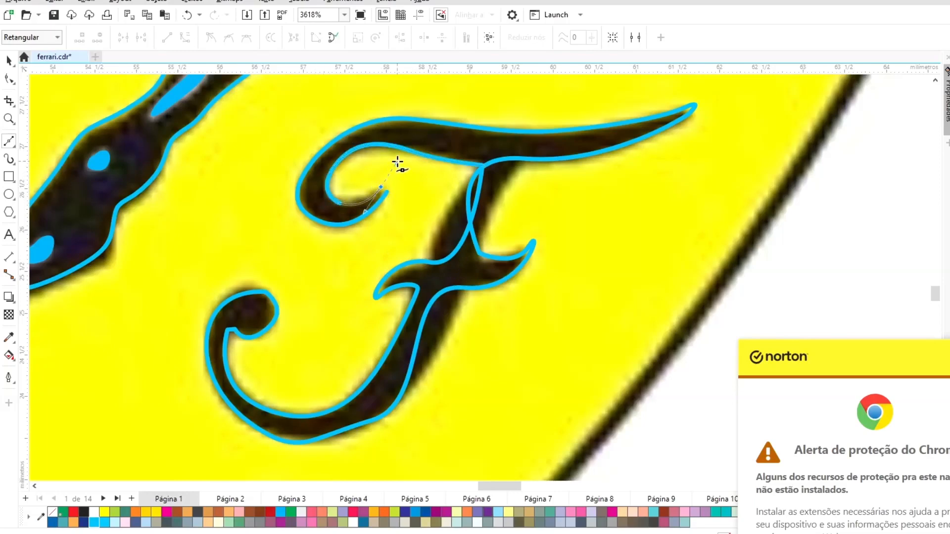
Remove the extra nodes at the tip of the F's upper curl.
{"action": "left_click", "coordinate": [9, 79]}
{"action": "left_click_drag", "start_coordinate": [108, 89], "coordinate": [725, 453]}
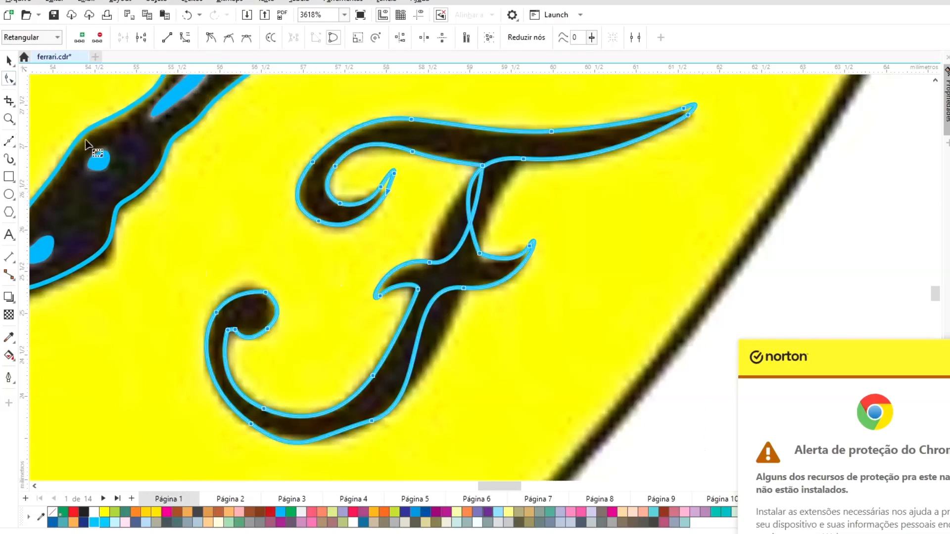
{"action": "left_click", "coordinate": [9, 118]}
{"action": "left_click_drag", "start_coordinate": [299, 95], "coordinate": [726, 269]}
{"action": "left_click_drag", "start_coordinate": [505, 487], "coordinate": [502, 486]}
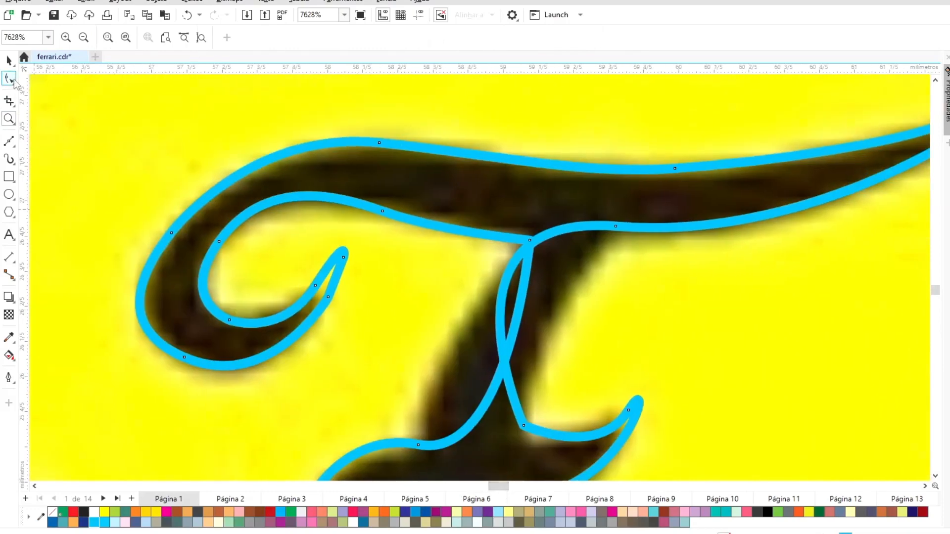
{"action": "left_click", "coordinate": [9, 79]}
{"action": "left_click_drag", "start_coordinate": [301, 237], "coordinate": [362, 279]}
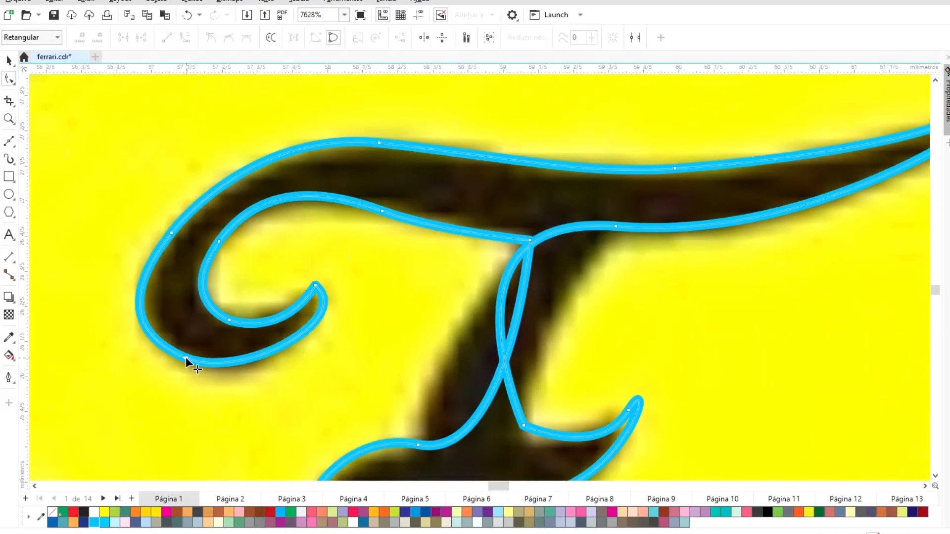
Reshape the outer and inner curves of the F's upper curl and raise the node where the top stroke meets the stem.
{"action": "left_click_drag", "start_coordinate": [186, 358], "coordinate": [190, 359]}
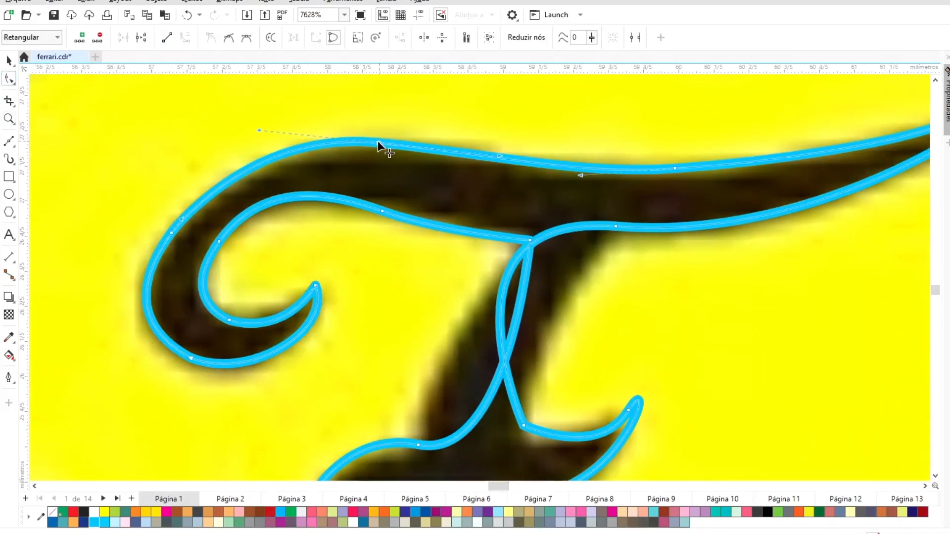
{"action": "left_click_drag", "start_coordinate": [219, 241], "coordinate": [211, 245]}
{"action": "left_click_drag", "start_coordinate": [169, 303], "coordinate": [179, 301]}
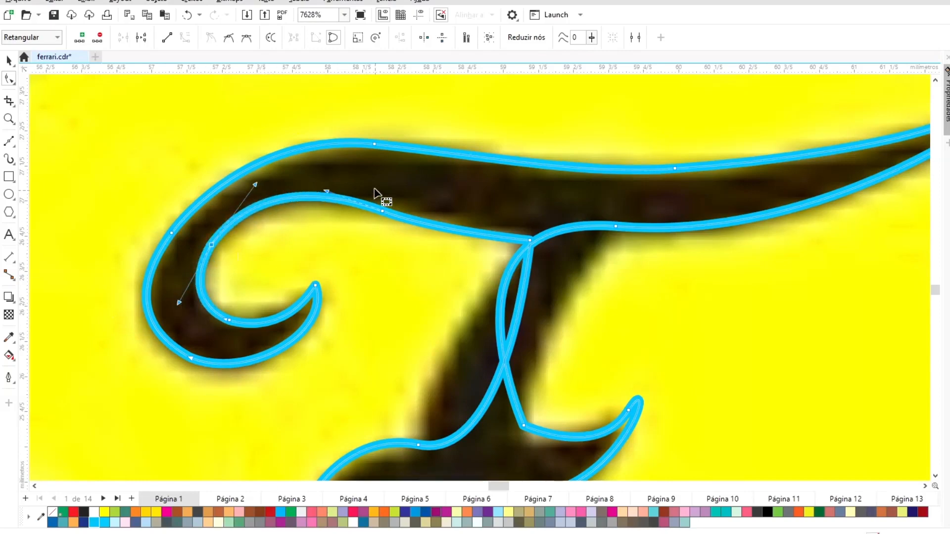
{"action": "left_click_drag", "start_coordinate": [530, 241], "coordinate": [530, 235]}
Curve the upper edge of the F's top stroke and reduce its far end to a single pointed tip.
{"action": "left_click", "coordinate": [924, 487]}
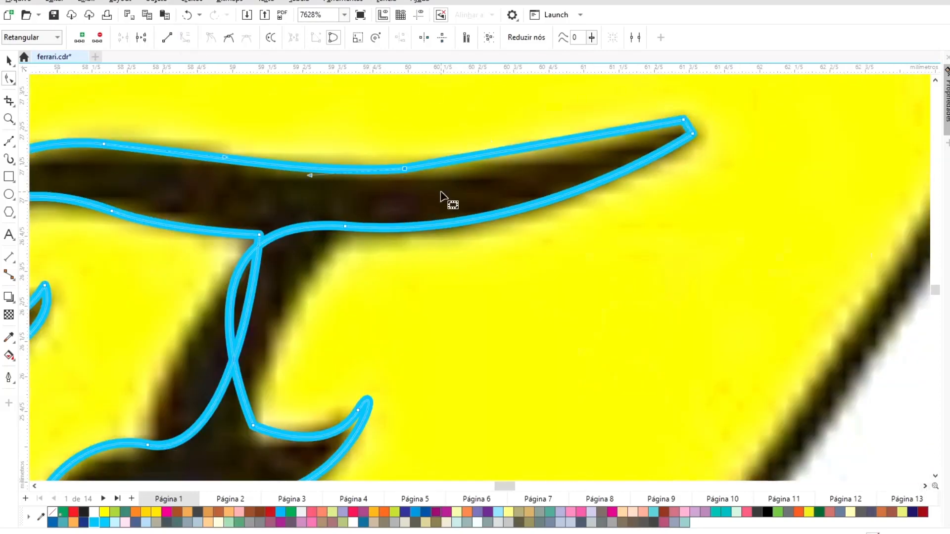
{"action": "left_click_drag", "start_coordinate": [590, 135], "coordinate": [583, 153]}
{"action": "left_click_drag", "start_coordinate": [499, 152], "coordinate": [505, 162]}
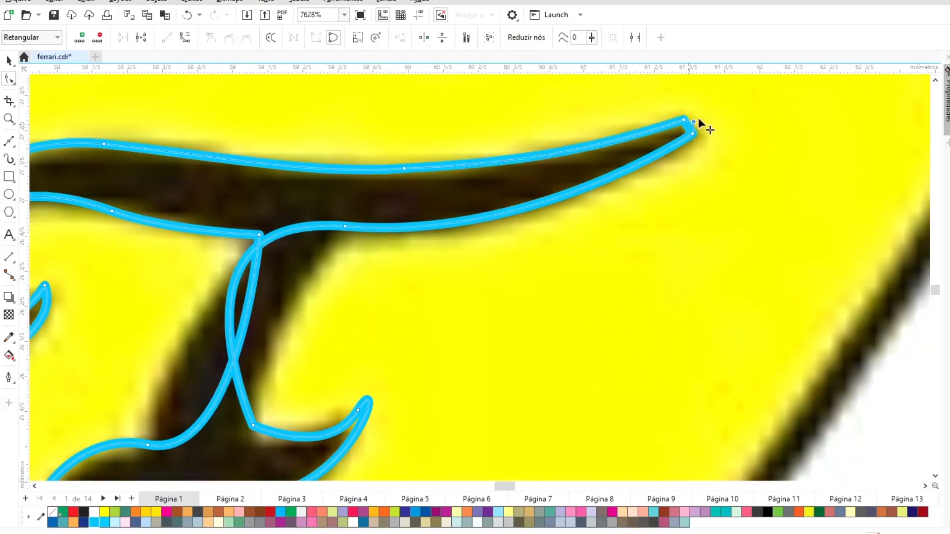
{"action": "double_click", "coordinate": [692, 133]}
{"action": "mouse_move", "coordinate": [683, 120]}
{"action": "left_mouse_down"}
{"action": "mouse_move", "coordinate": [714, 109]}
{"action": "mouse_move", "coordinate": [684, 138]}
{"action": "left_mouse_up"}
Reshape both edges of the F's upper stem so they follow the bitmap without crossing.
{"action": "left_click", "coordinate": [344, 227]}
{"action": "left_click_drag", "start_coordinate": [161, 214], "coordinate": [283, 278]}
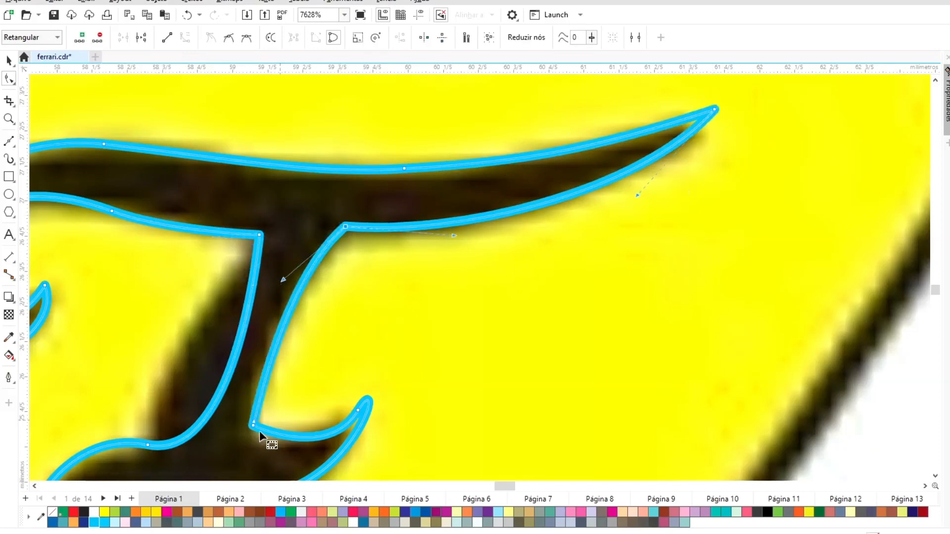
{"action": "left_click_drag", "start_coordinate": [253, 425], "coordinate": [148, 353]}
{"action": "left_click", "coordinate": [147, 445]}
Sharpen the right tip of the F's crossbar and refine its curves and the adjoining stem edge.
{"action": "left_click_drag", "start_coordinate": [497, 485], "coordinate": [490, 485]}
{"action": "left_click", "coordinate": [935, 476]}
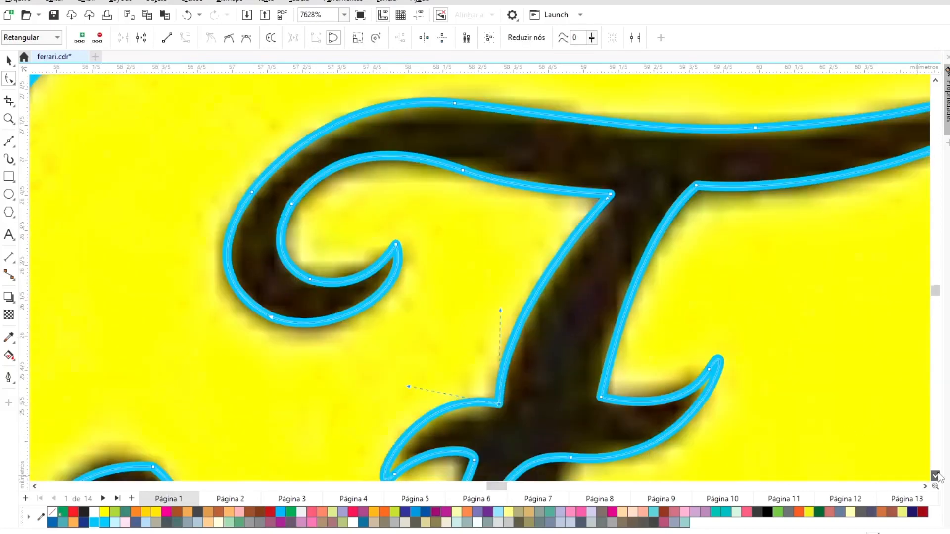
{"action": "left_click", "coordinate": [935, 476]}
{"action": "left_click", "coordinate": [709, 328]}
{"action": "left_click_drag", "start_coordinate": [739, 277], "coordinate": [701, 377]}
{"action": "left_click_drag", "start_coordinate": [703, 431], "coordinate": [680, 413]}
{"action": "left_click_drag", "start_coordinate": [601, 356], "coordinate": [597, 357]}
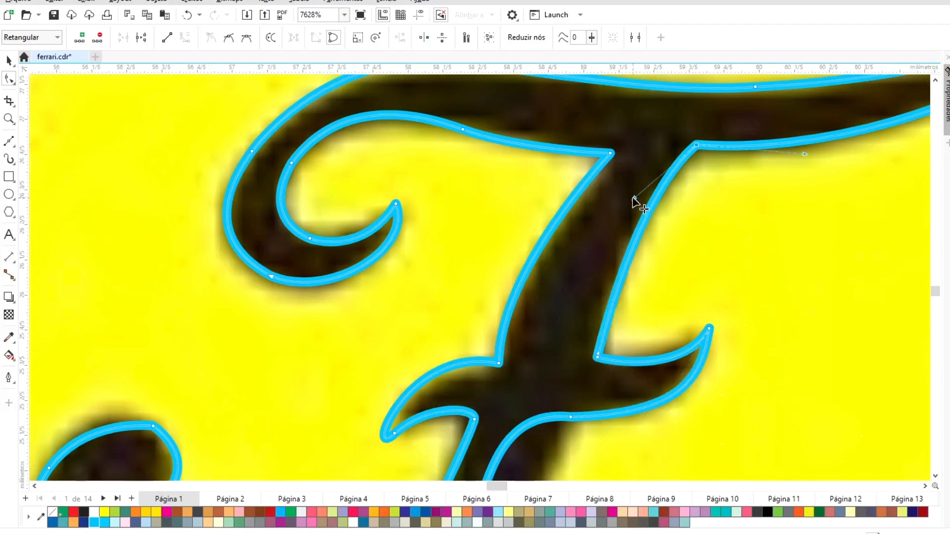
{"action": "left_click_drag", "start_coordinate": [633, 199], "coordinate": [627, 199]}
Sharpen the left tip of the F's crossbar and fit its upper curve to the bitmap.
{"action": "left_click_drag", "start_coordinate": [499, 364], "coordinate": [500, 369]}
{"action": "left_click", "coordinate": [363, 463]}
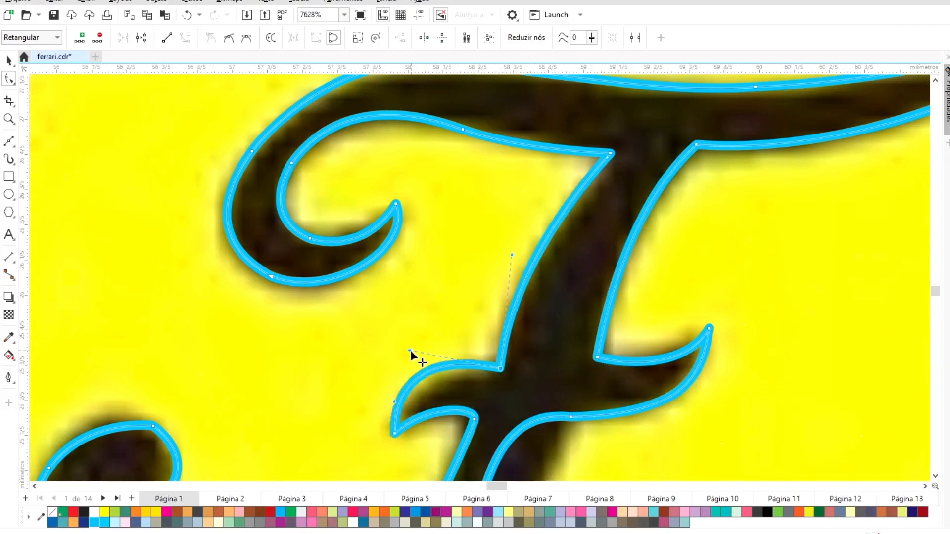
{"action": "left_click_drag", "start_coordinate": [410, 351], "coordinate": [430, 360]}
Reshape the right edge of the F's lower stem from the crossbar down to the bottom curve.
{"action": "left_click", "coordinate": [935, 476]}
{"action": "left_click", "coordinate": [935, 476]}
{"action": "left_click", "coordinate": [935, 476]}
{"action": "left_click", "coordinate": [570, 172]}
{"action": "left_click_drag", "start_coordinate": [435, 158], "coordinate": [541, 288]}
{"action": "left_click_drag", "start_coordinate": [376, 451], "coordinate": [365, 457]}
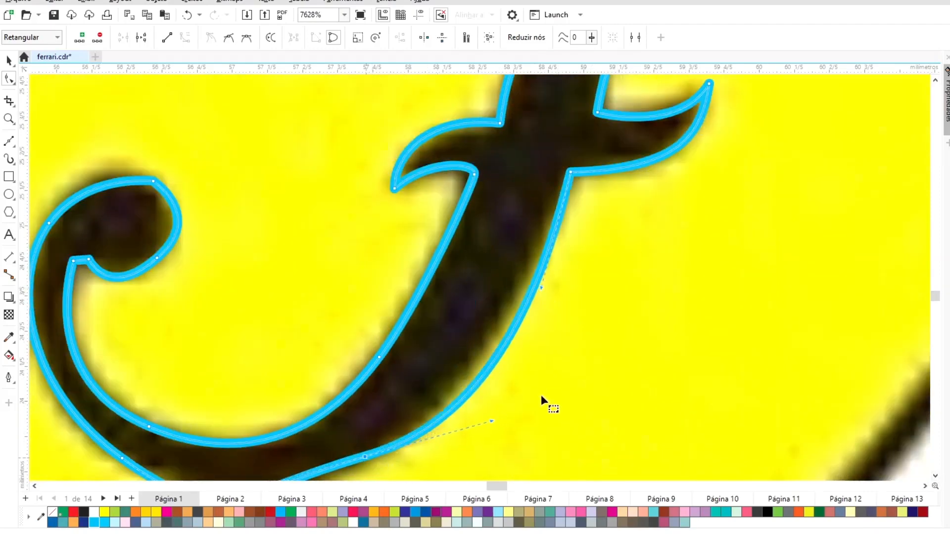
{"action": "left_click_drag", "start_coordinate": [492, 421], "coordinate": [486, 394]}
{"action": "left_click_drag", "start_coordinate": [541, 288], "coordinate": [524, 291]}
Replace the outer node on the F's lower bend and fit the outer bottom curve to the bitmap.
{"action": "left_click", "coordinate": [935, 476]}
{"action": "double_click", "coordinate": [122, 377]}
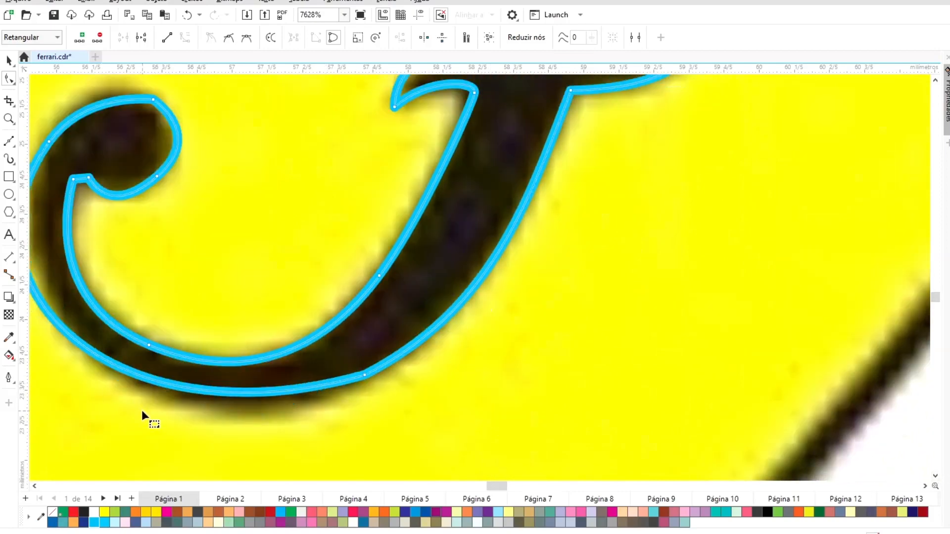
{"action": "left_click_drag", "start_coordinate": [505, 486], "coordinate": [497, 486]}
{"action": "double_click", "coordinate": [426, 378]}
{"action": "left_click_drag", "start_coordinate": [426, 377], "coordinate": [424, 381]}
{"action": "left_click", "coordinate": [275, 228]}
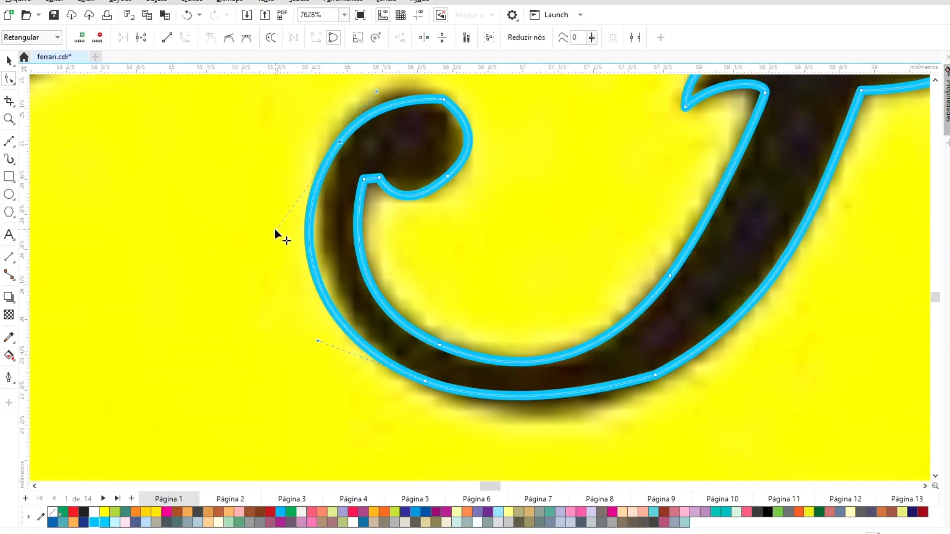
{"action": "left_click_drag", "start_coordinate": [275, 228], "coordinate": [297, 210]}
{"action": "left_click_drag", "start_coordinate": [426, 381], "coordinate": [425, 378]}
{"action": "left_click_drag", "start_coordinate": [565, 401], "coordinate": [570, 411]}
{"action": "left_click", "coordinate": [714, 393]}
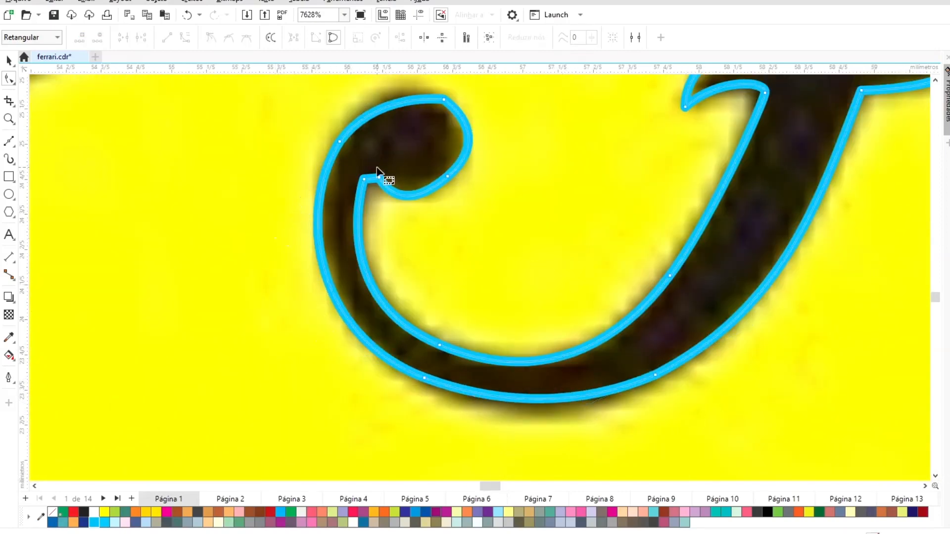
Remove the extra inner node of the F's lower curl and round the curl's end and outer edge.
{"action": "double_click", "coordinate": [363, 179]}
{"action": "scroll", "coordinate": [421, 148], "scroll_direction": "up", "scroll_amount": 2}
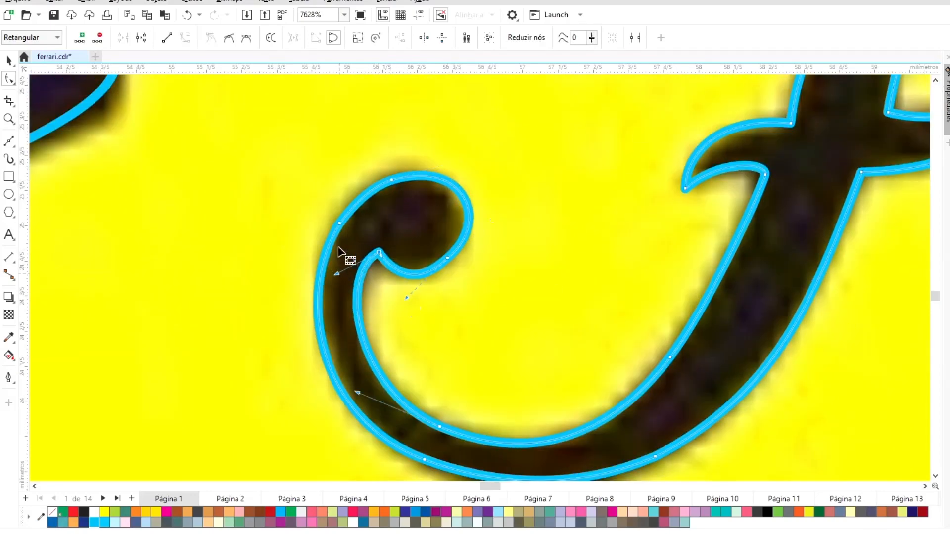
{"action": "left_click_drag", "start_coordinate": [340, 223], "coordinate": [337, 223]}
{"action": "left_click_drag", "start_coordinate": [318, 420], "coordinate": [323, 414]}
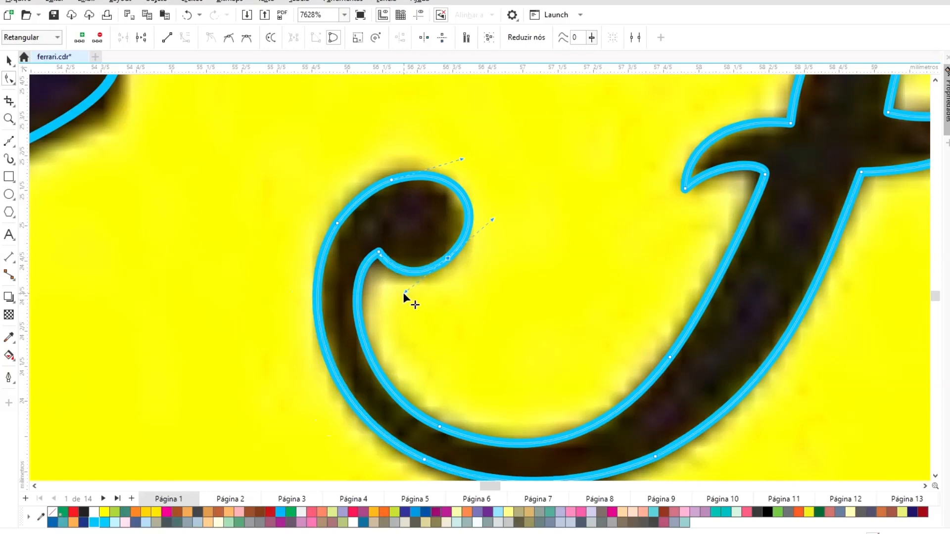
Examine the whole traced logo and the shield's arched upper border.
{"action": "key", "text": "F4"}
{"action": "left_click", "coordinate": [9, 60]}
{"action": "left_click", "coordinate": [352, 114]}
{"action": "key", "text": "z"}
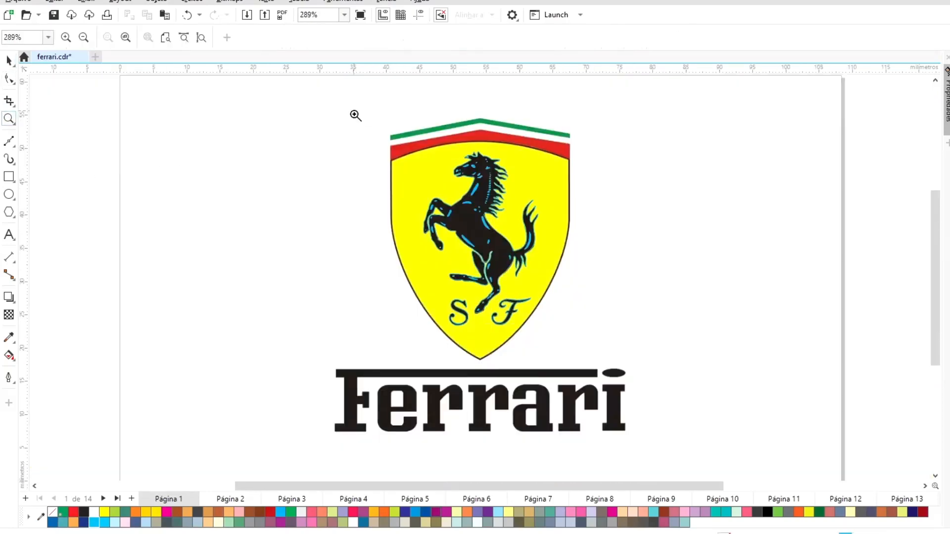
{"action": "left_click_drag", "start_coordinate": [354, 114], "coordinate": [615, 310]}
{"action": "left_click_drag", "start_coordinate": [227, 95], "coordinate": [696, 280]}
{"action": "left_click", "coordinate": [9, 141]}
{"action": "left_click_drag", "start_coordinate": [488, 181], "coordinate": [675, 180]}
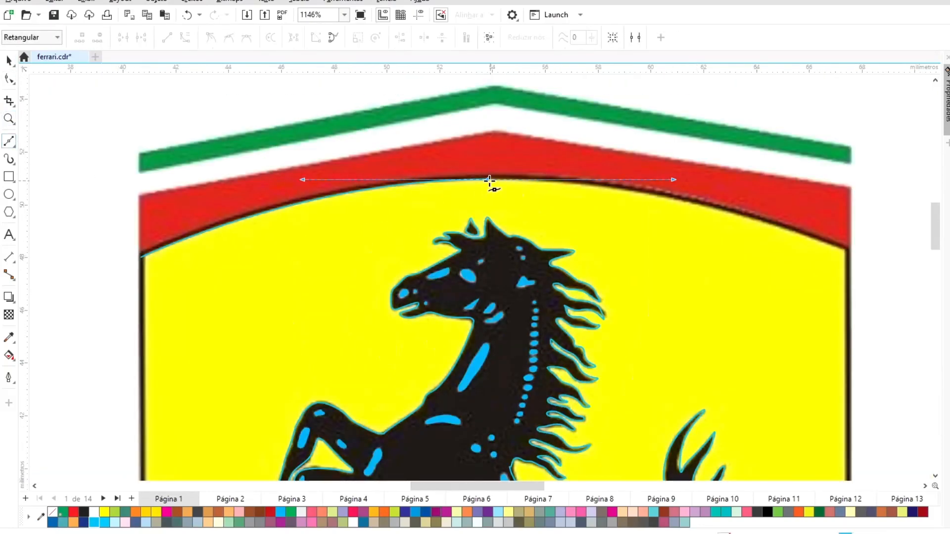
{"action": "left_click", "coordinate": [9, 60]}
{"action": "left_click", "coordinate": [201, 235]}
{"action": "key", "text": "Delete"}
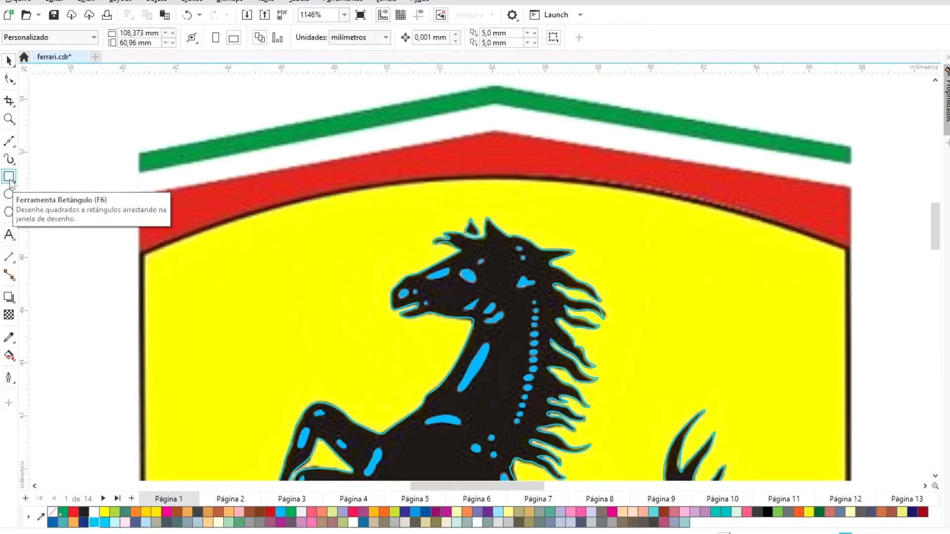
{"action": "left_click", "coordinate": [9, 141]}
{"action": "left_click", "coordinate": [142, 255]}
{"action": "left_click", "coordinate": [847, 255]}
{"action": "left_click_drag", "start_coordinate": [494, 174], "coordinate": [312, 181]}
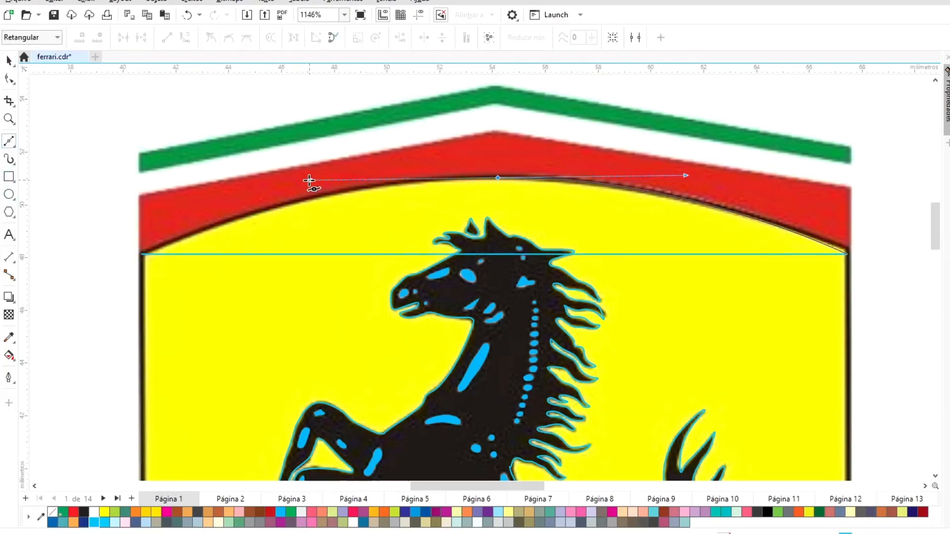
{"action": "key", "text": "Delete"}
{"action": "left_click", "coordinate": [9, 60]}
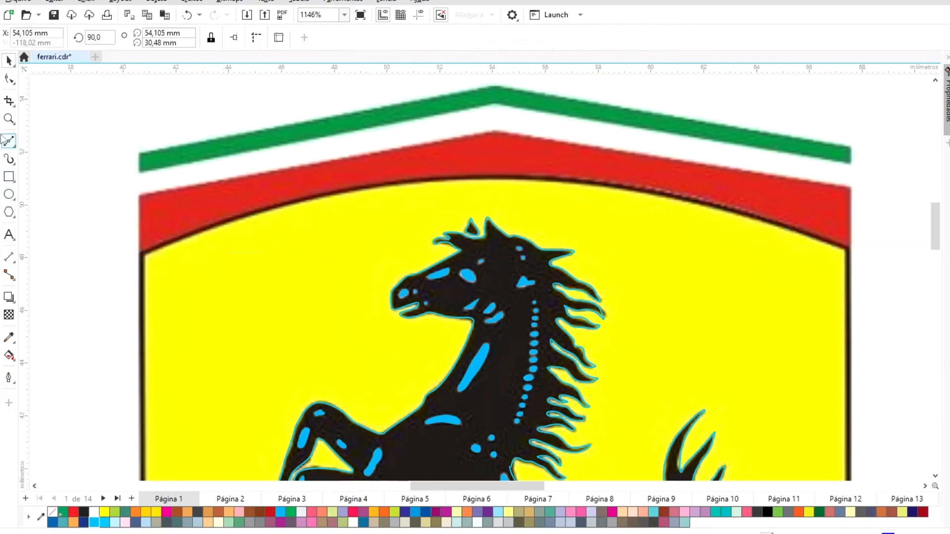
{"action": "left_click", "coordinate": [9, 142]}
{"action": "left_click_drag", "start_coordinate": [142, 255], "coordinate": [41, 324]}
{"action": "double_click", "coordinate": [143, 257]}
{"action": "key", "text": "ctrl+z"}
Trace the left half of the shield's arched upper border from its centre to the left corner.
{"action": "left_click", "coordinate": [497, 177]}
{"action": "left_click_drag", "start_coordinate": [142, 254], "coordinate": [138, 335]}
{"action": "left_click", "coordinate": [324, 334]}
{"action": "key", "text": "ctrl+z"}
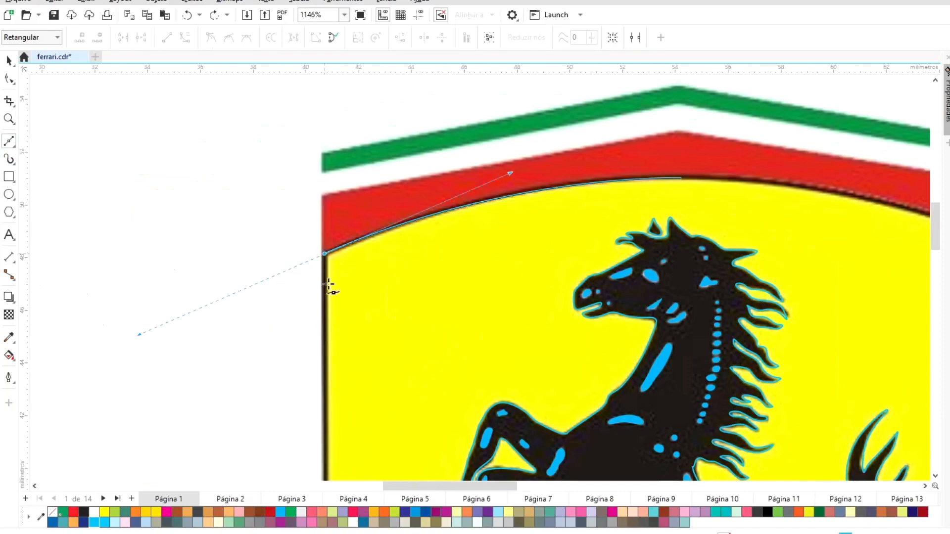
Trace the shield's left side from the upper corner down to the bottom tip and close the outline through the shield's interior.
{"action": "left_click", "coordinate": [325, 325]}
{"action": "left_click", "coordinate": [935, 476]}
{"action": "left_click", "coordinate": [325, 175]}
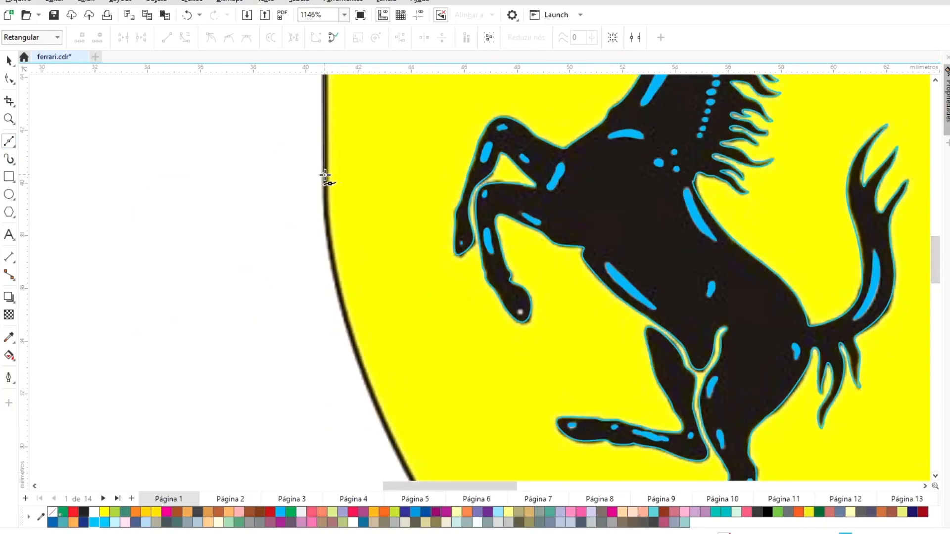
{"action": "left_click", "coordinate": [353, 342]}
{"action": "scroll", "coordinate": [697, 392], "scroll_direction": "down", "scroll_amount": 3}
{"action": "left_click_drag", "start_coordinate": [456, 344], "coordinate": [470, 361]}
{"action": "left_click", "coordinate": [935, 476]}
{"action": "left_click_drag", "start_coordinate": [678, 387], "coordinate": [817, 444]}
{"action": "left_click", "coordinate": [726, 329]}
{"action": "scroll", "coordinate": [820, 324], "scroll_direction": "up", "scroll_amount": 10}
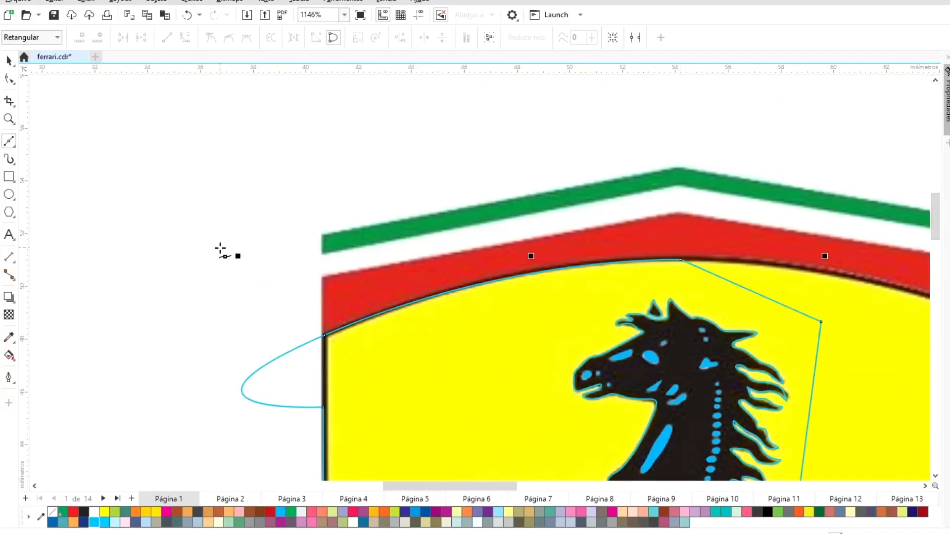
Straighten the bulging segment below the shield's upper-left corner into a line with a cusp node.
{"action": "key", "text": "F10"}
{"action": "left_click", "coordinate": [255, 400]}
{"action": "left_click", "coordinate": [167, 38]}
{"action": "left_click", "coordinate": [211, 38]}
{"action": "left_click_drag", "start_coordinate": [326, 134], "coordinate": [537, 251]}
{"action": "left_click", "coordinate": [935, 476]}
Convert the curved closing segment at the shield's bottom tip to a straight line.
{"action": "key", "text": "F4"}
{"action": "key", "text": "z"}
{"action": "left_click_drag", "start_coordinate": [354, 119], "coordinate": [618, 386]}
{"action": "left_click_drag", "start_coordinate": [474, 390], "coordinate": [525, 431]}
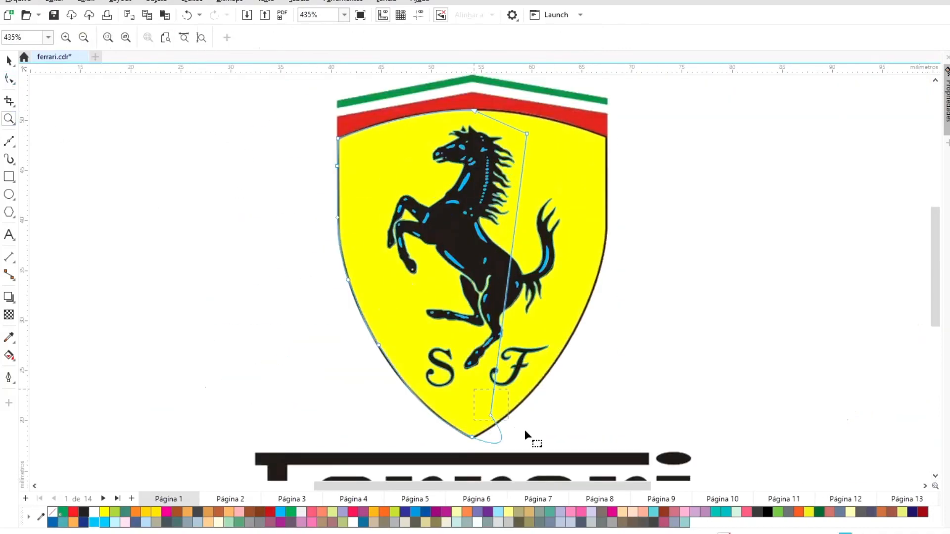
{"action": "key", "text": "F10"}
{"action": "left_click", "coordinate": [167, 37]}
Remove the extra nodes along the shield's left side and fit its lower curve to the bitmap with one new node.
{"action": "left_click_drag", "start_coordinate": [313, 199], "coordinate": [368, 237]}
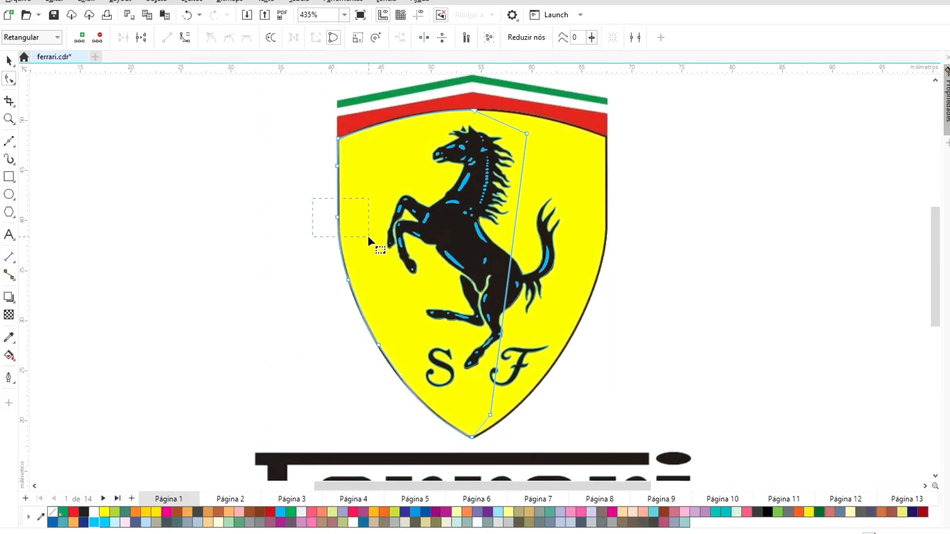
{"action": "key", "text": "z"}
{"action": "left_click_drag", "start_coordinate": [265, 192], "coordinate": [538, 455]}
{"action": "key", "text": "F10"}
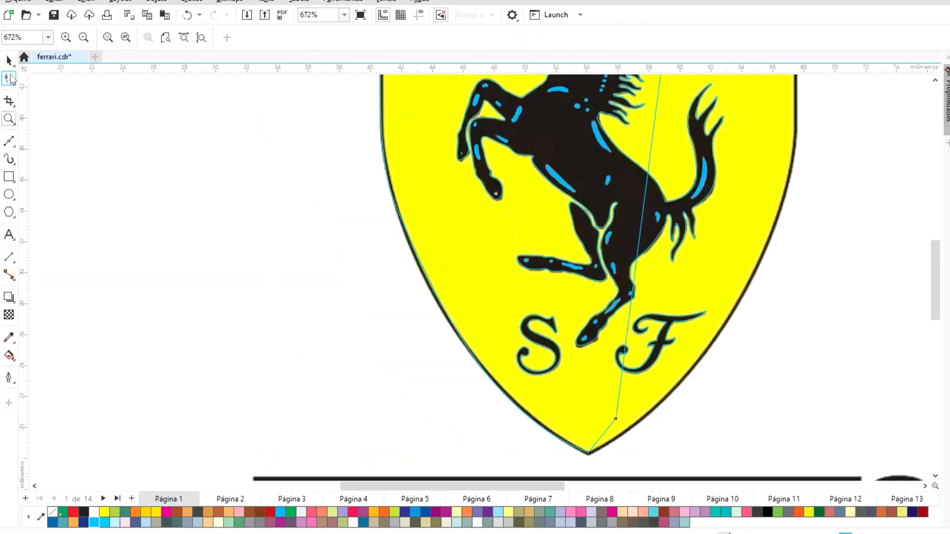
{"action": "double_click", "coordinate": [440, 304]}
{"action": "left_click_drag", "start_coordinate": [456, 218], "coordinate": [458, 223]}
{"action": "key", "text": "Delete"}
{"action": "left_click_drag", "start_coordinate": [440, 303], "coordinate": [438, 300]}
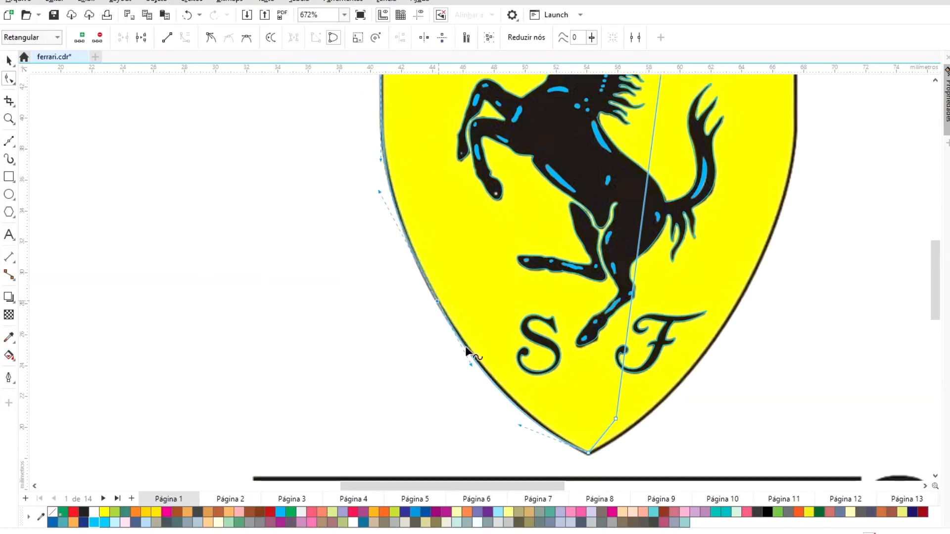
Set the half-shield's outline width to 1.0 pt.
{"action": "key", "text": "space"}
{"action": "left_click", "coordinate": [381, 37]}
{"action": "left_click", "coordinate": [356, 108]}
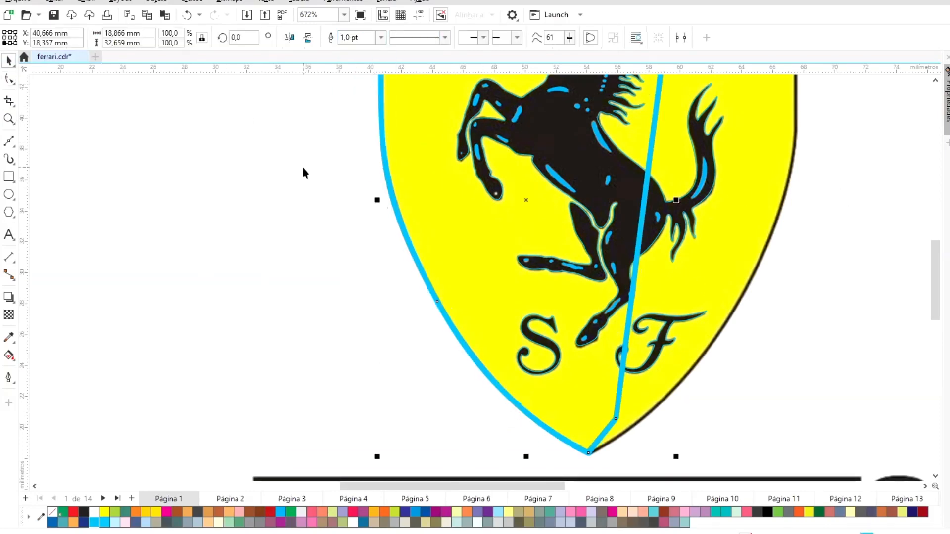
Duplicate the half-shield, mirror it horizontally, place the copy over the right half and align both halves at the top.
{"action": "key", "text": "KP_Add"}
{"action": "left_click", "coordinate": [290, 40]}
{"action": "left_click_drag", "start_coordinate": [341, 268], "coordinate": [755, 269]}
{"action": "left_click_drag", "start_coordinate": [935, 272], "coordinate": [935, 223]}
{"action": "left_click", "coordinate": [407, 229], "text": "shift"}
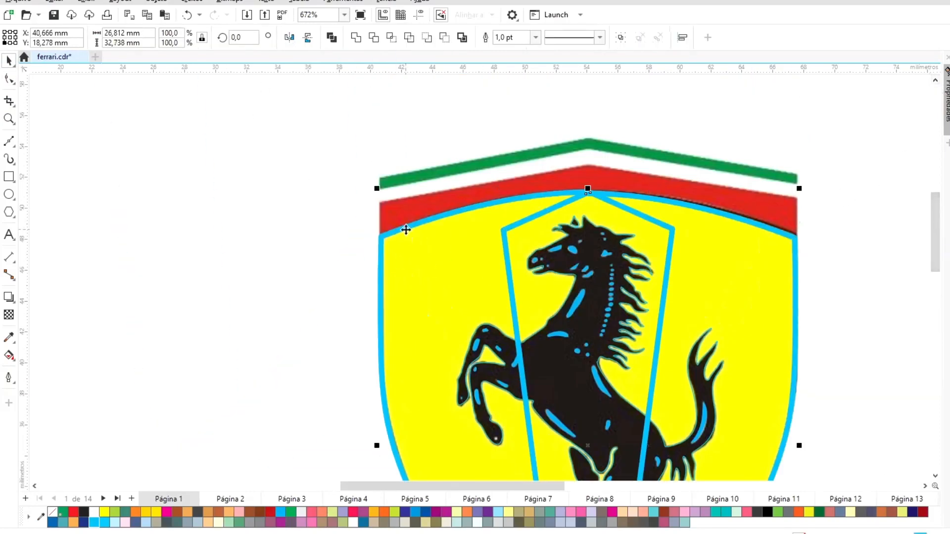
{"action": "key", "text": "t"}
Weld the two half-shields into a single closed outline.
{"action": "left_click", "coordinate": [342, 203]}
{"action": "left_click", "coordinate": [503, 231]}
{"action": "left_click", "coordinate": [426, 224], "text": "shift"}
{"action": "left_click", "coordinate": [356, 37]}
{"action": "left_click", "coordinate": [258, 128]}
Delete the redundant nodes around the shield's bottom tip, keeping only the tip node.
{"action": "left_click", "coordinate": [9, 78]}
{"action": "left_click", "coordinate": [488, 199]}
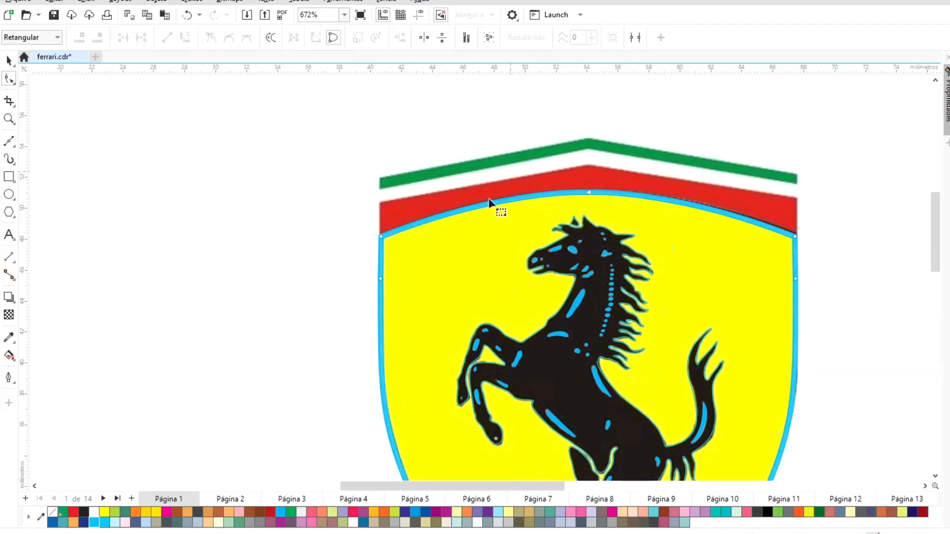
{"action": "left_click", "coordinate": [935, 476]}
{"action": "left_click", "coordinate": [935, 476]}
{"action": "scroll", "coordinate": [487, 349], "scroll_direction": "up", "scroll_amount": 8}
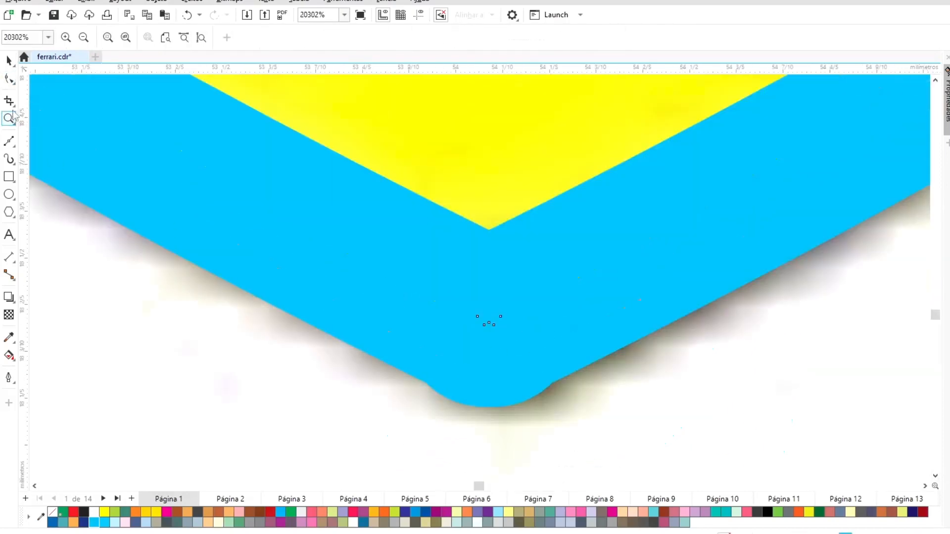
{"action": "left_click", "coordinate": [494, 325]}
{"action": "double_click", "coordinate": [494, 325]}
{"action": "double_click", "coordinate": [500, 317]}
{"action": "double_click", "coordinate": [484, 325]}
{"action": "double_click", "coordinate": [477, 317]}
{"action": "key", "text": "F4"}
{"action": "left_click", "coordinate": [214, 210]}
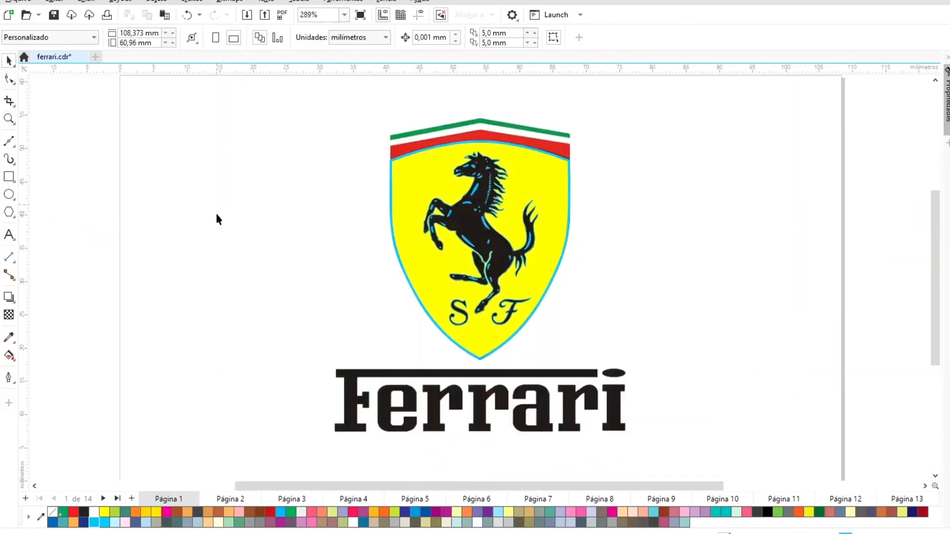
Switch to wireframe view and draw a rectangle about 26.8 by 6 mm from the red band's peak down past its lower corners.
{"action": "key", "text": "z"}
{"action": "left_click_drag", "start_coordinate": [356, 94], "coordinate": [588, 194]}
{"action": "key", "text": "space"}
{"action": "left_click", "coordinate": [396, 277]}
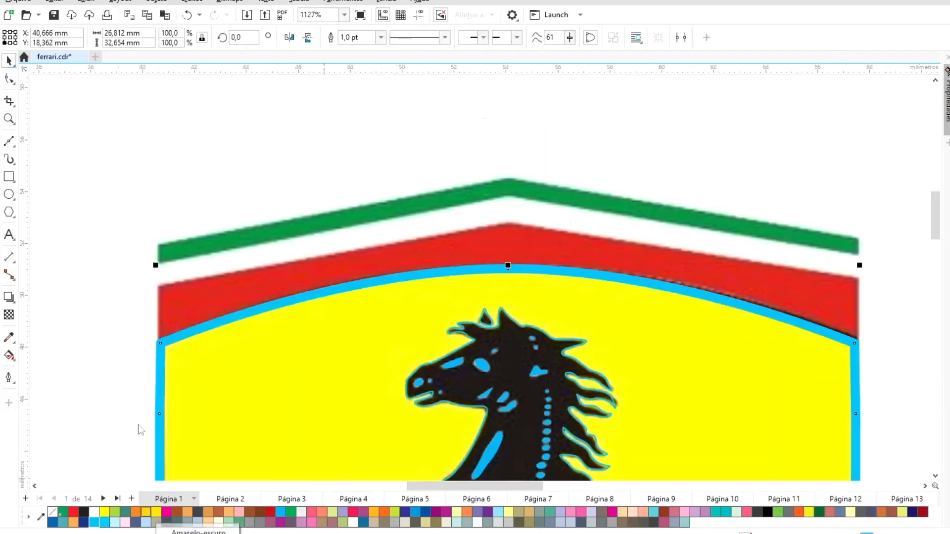
{"action": "left_click", "coordinate": [141, 430]}
{"action": "key", "text": "F6"}
{"action": "key", "text": "shift+F9"}
{"action": "left_click_drag", "start_coordinate": [160, 379], "coordinate": [855, 210]}
{"action": "left_click_drag", "start_coordinate": [512, 207], "coordinate": [511, 221]}
Lower the rectangle's two upper corner nodes to the red band's ends and fit its side edge to the band.
{"action": "key", "text": "F10"}
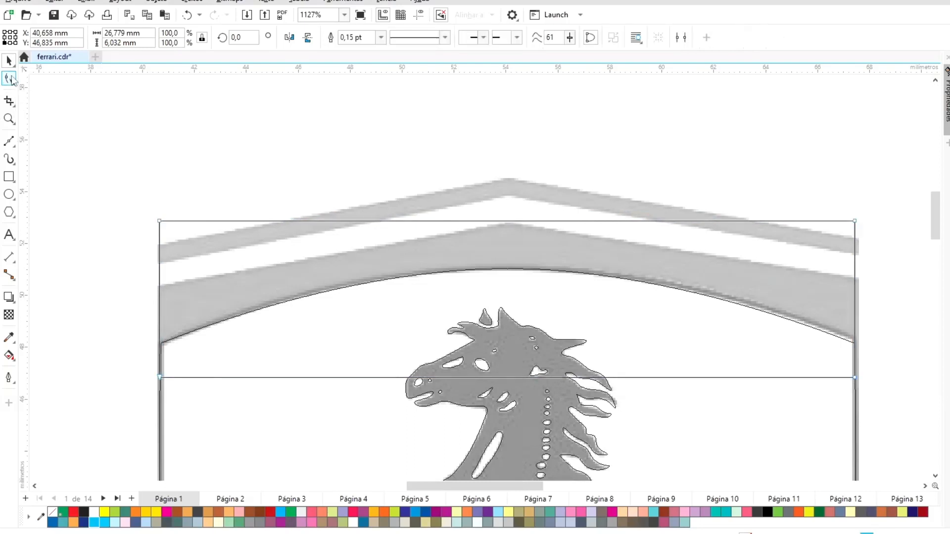
{"action": "left_click_drag", "start_coordinate": [160, 222], "coordinate": [159, 285]}
{"action": "left_click_drag", "start_coordinate": [854, 221], "coordinate": [854, 279]}
{"action": "left_click", "coordinate": [9, 60]}
{"action": "left_click", "coordinate": [161, 391]}
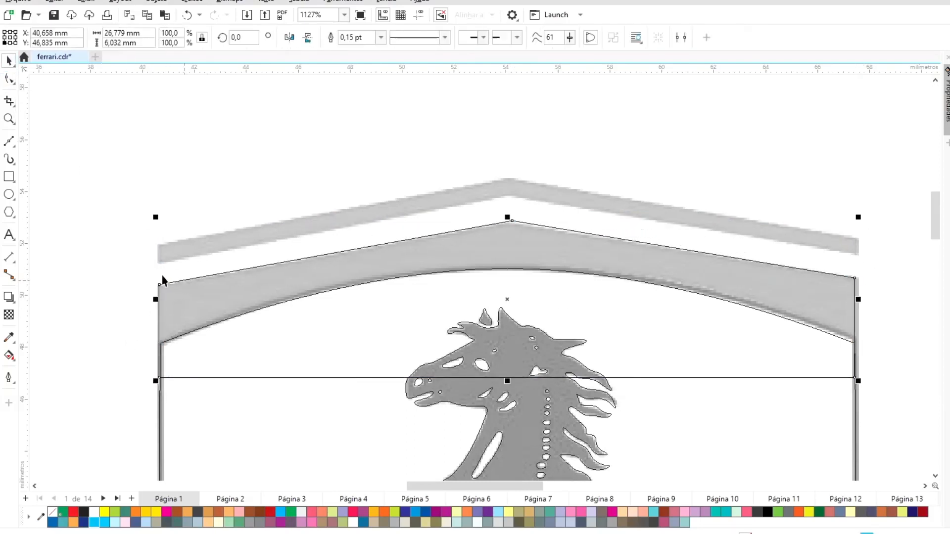
{"action": "left_click", "coordinate": [158, 214]}
Draw a rectangle over the green stripe's left half and skew it along the slope, about 13.4 mm wide.
{"action": "left_click", "coordinate": [9, 176]}
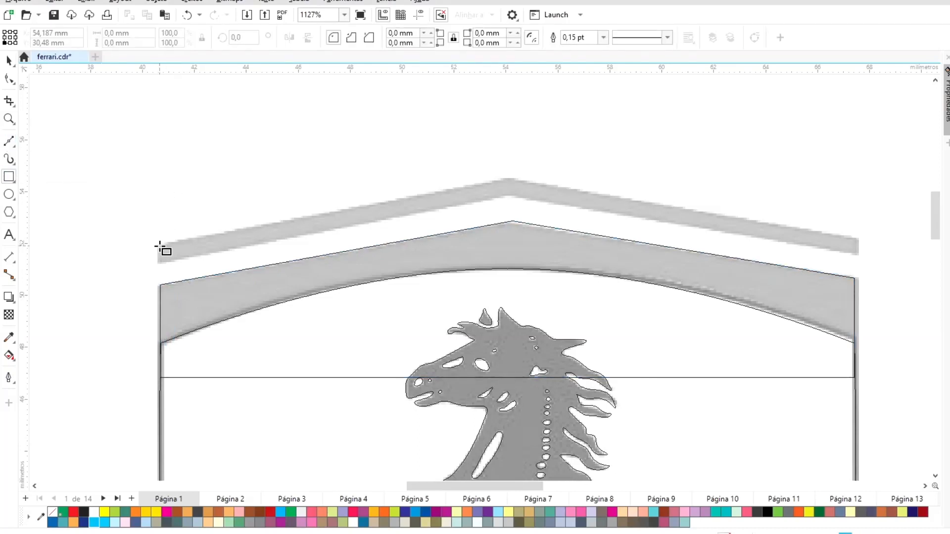
{"action": "mouse_move", "coordinate": [159, 245]}
{"action": "left_mouse_down"}
{"action": "mouse_move", "coordinate": [643, 262]}
{"action": "mouse_move", "coordinate": [626, 162]}
{"action": "left_mouse_up"}
{"action": "key", "text": "space"}
{"action": "left_click", "coordinate": [573, 164]}
{"action": "left_click_drag", "start_coordinate": [647, 208], "coordinate": [512, 220]}
{"action": "left_click", "coordinate": [510, 201]}
{"action": "left_click", "coordinate": [475, 183]}
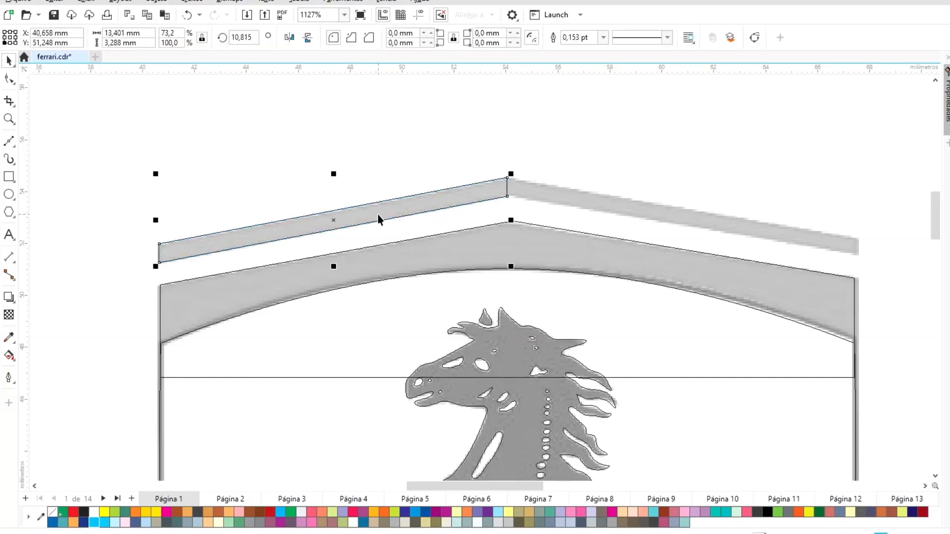
Duplicate the left stripe piece, mirror it horizontally and move the copy over the green stripe's right half.
{"action": "key", "text": "plus"}
{"action": "left_click", "coordinate": [290, 38]}
{"action": "left_click_drag", "start_coordinate": [124, 237], "coordinate": [591, 275]}
{"action": "key", "text": "ctrl+z"}
{"action": "left_click", "coordinate": [307, 215], "text": "shift"}
{"action": "key", "text": "c"}
{"action": "left_click", "coordinate": [232, 185]}
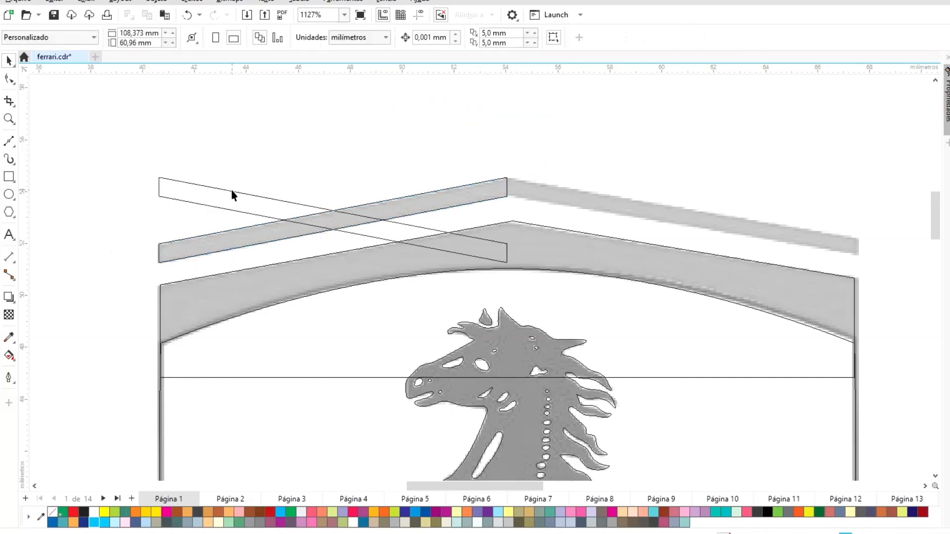
{"action": "left_click_drag", "start_coordinate": [233, 191], "coordinate": [610, 210]}
Adjust the right stripe piece's skew and width to match the bitmap, about 13.3 mm wide.
{"action": "left_click", "coordinate": [9, 119]}
{"action": "left_click_drag", "start_coordinate": [459, 148], "coordinate": [919, 338]}
{"action": "left_click", "coordinate": [9, 60]}
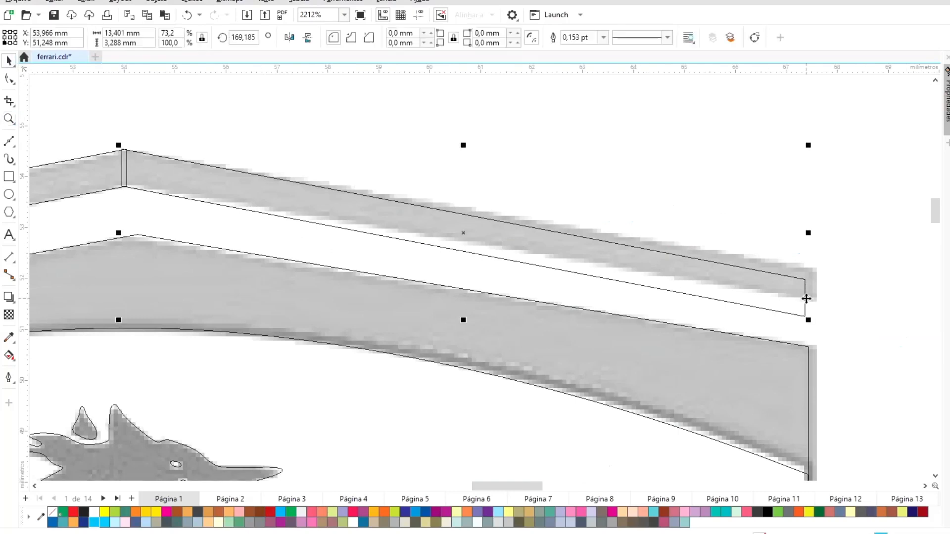
{"action": "left_click", "coordinate": [806, 280]}
{"action": "left_click", "coordinate": [795, 278]}
{"action": "left_click_drag", "start_coordinate": [810, 236], "coordinate": [810, 224]}
{"action": "left_click_drag", "start_coordinate": [118, 223], "coordinate": [121, 223]}
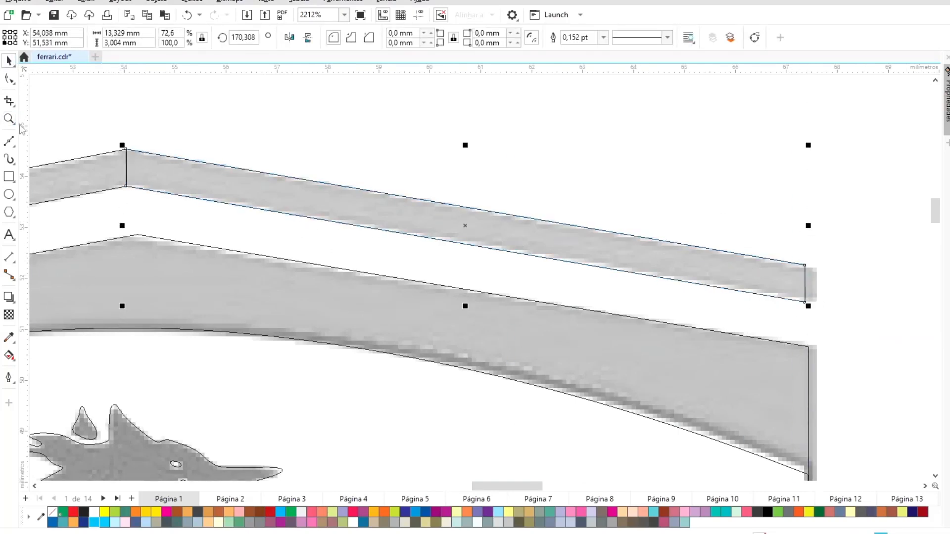
Align the right stripe piece with the centre joint, convert it to curves and adjust its inner edge over the left piece.
{"action": "left_click", "coordinate": [9, 119]}
{"action": "left_click_drag", "start_coordinate": [68, 112], "coordinate": [195, 255]}
{"action": "left_click", "coordinate": [9, 61]}
{"action": "left_click_drag", "start_coordinate": [457, 396], "coordinate": [461, 395]}
{"action": "left_click", "coordinate": [8, 79]}
{"action": "key", "text": "ctrl+q"}
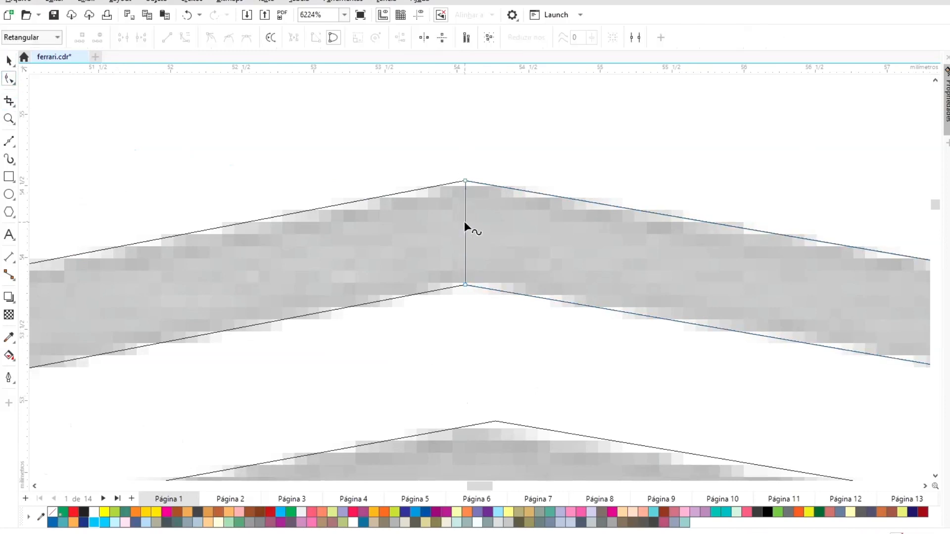
{"action": "double_click", "coordinate": [465, 224]}
{"action": "left_click_drag", "start_coordinate": [465, 224], "coordinate": [443, 233]}
Merge the two stripe pieces into one shape and return to the full-colour view.
{"action": "left_click", "coordinate": [9, 61]}
{"action": "left_click", "coordinate": [277, 216], "text": "shift"}
{"action": "left_click", "coordinate": [415, 38]}
{"action": "key", "text": "F4"}
{"action": "left_click", "coordinate": [86, 1]}
{"action": "left_click", "coordinate": [109, 38]}
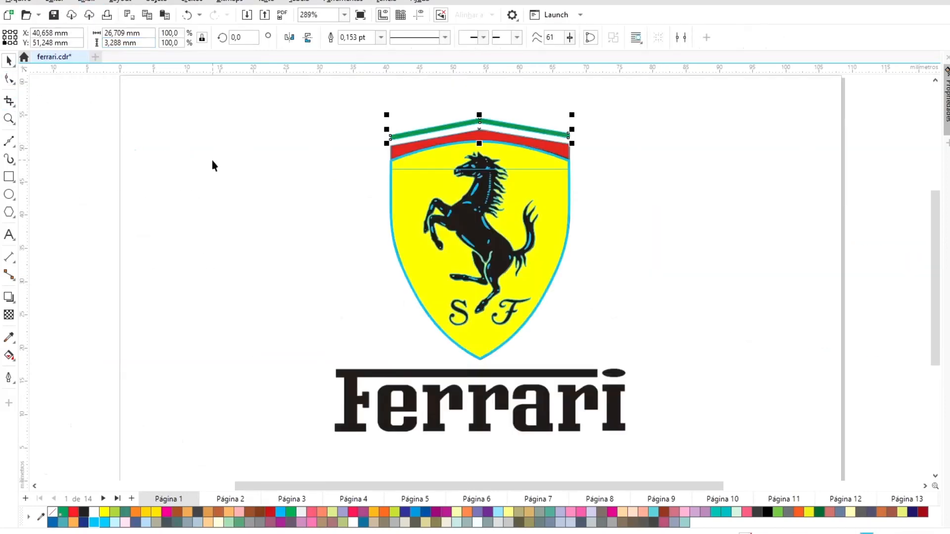
{"action": "left_click", "coordinate": [213, 162]}
Trim the red band's shape with the shield outline and fill it red without an outline.
{"action": "double_click", "coordinate": [569, 164]}
{"action": "left_click", "coordinate": [568, 197]}
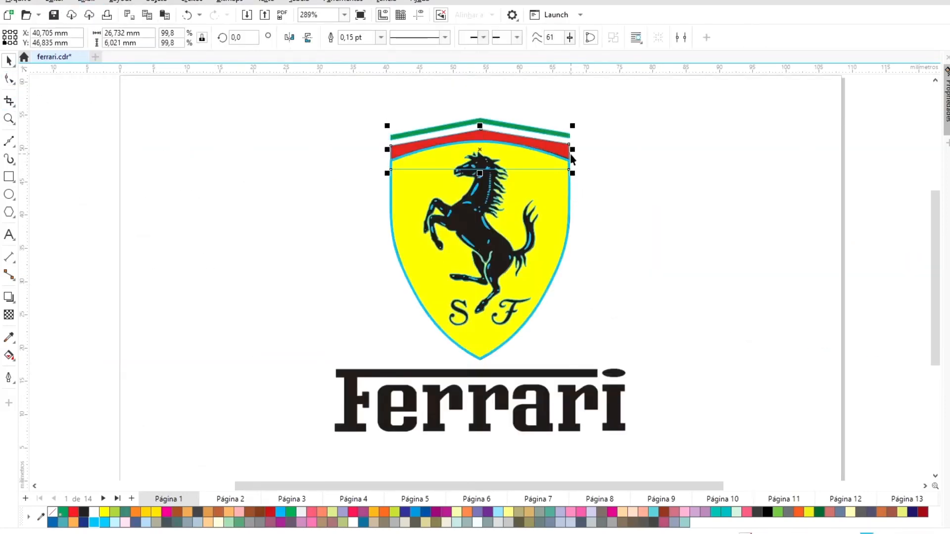
{"action": "left_click", "coordinate": [567, 186]}
{"action": "left_click", "coordinate": [529, 137], "text": "shift"}
{"action": "left_click", "coordinate": [373, 38]}
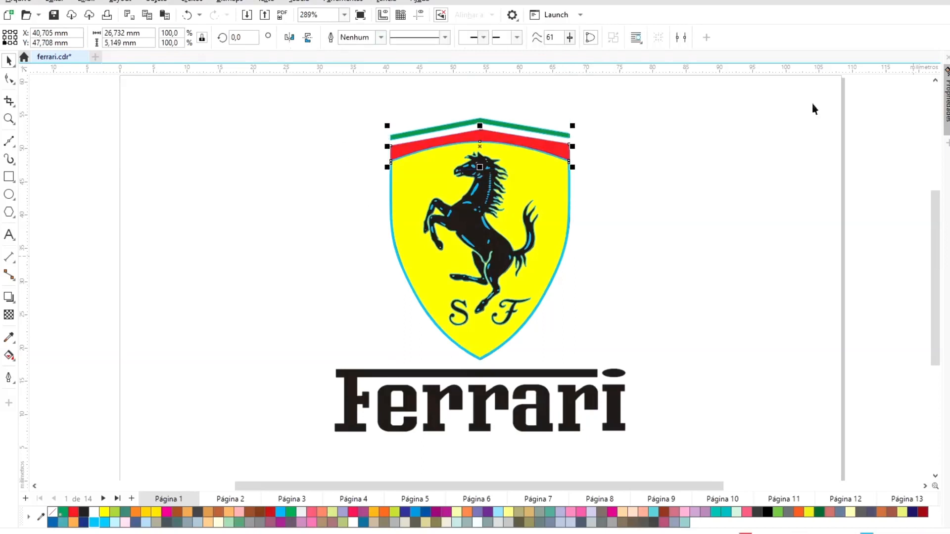
Fill the upper stripe green and the shield yellow, both without an outline.
{"action": "left_click", "coordinate": [569, 135]}
{"action": "left_click", "coordinate": [62, 512]}
{"action": "right_click", "coordinate": [53, 512]}
{"action": "left_click", "coordinate": [561, 179]}
{"action": "left_click", "coordinate": [569, 184]}
{"action": "left_click", "coordinate": [104, 512]}
{"action": "right_click", "coordinate": [52, 512]}
{"action": "left_click", "coordinate": [656, 356]}
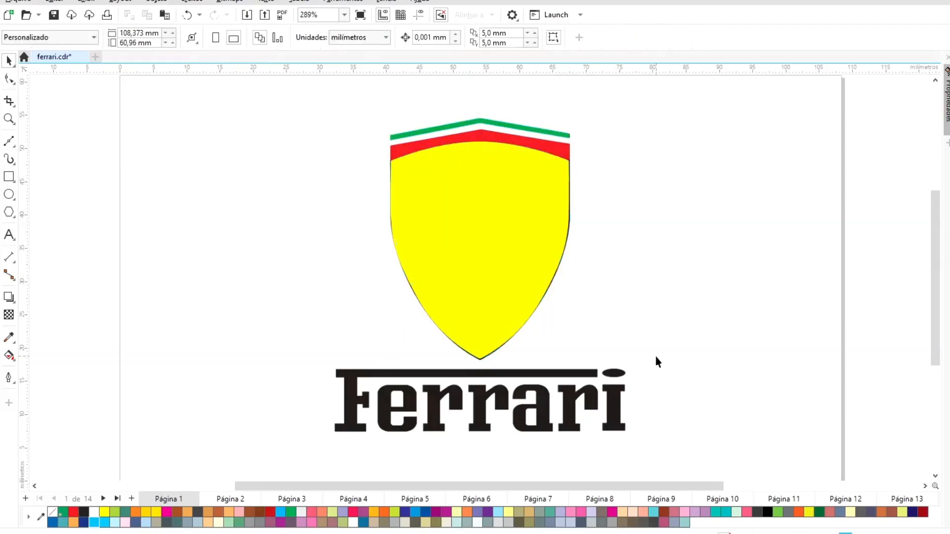
Bring the horse and letters in front of the yellow shield, and fill the horse black without an outline.
{"action": "left_click_drag", "start_coordinate": [656, 357], "coordinate": [248, 142]}
{"action": "key", "text": "shift+Page_Up"}
{"action": "left_click", "coordinate": [707, 239]}
{"action": "left_click", "coordinate": [510, 245]}
{"action": "left_click", "coordinate": [511, 243]}
{"action": "left_click", "coordinate": [83, 512]}
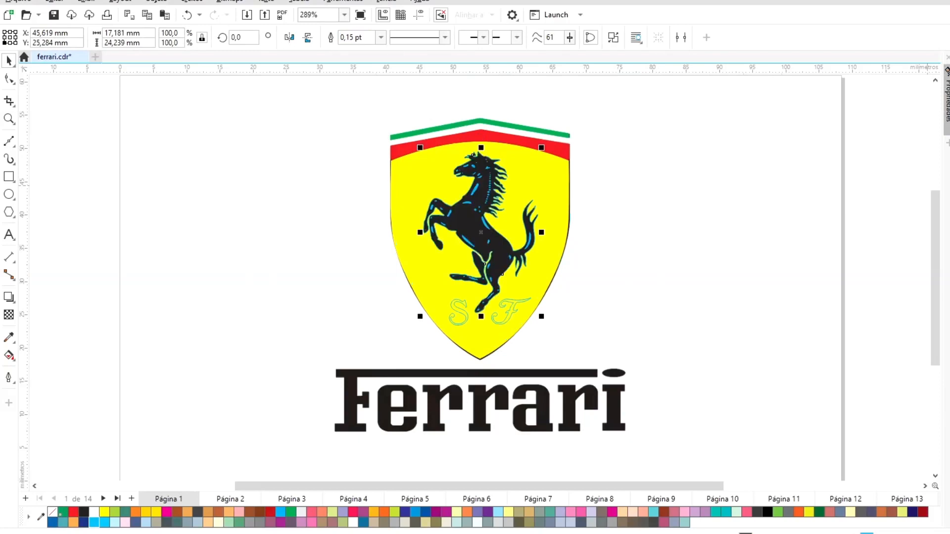
{"action": "right_click", "coordinate": [53, 512]}
Fill the horse's highlight shapes white and restore the red fill of the band above.
{"action": "left_click_drag", "start_coordinate": [660, 127], "coordinate": [366, 317]}
{"action": "left_click", "coordinate": [510, 245], "text": "shift"}
{"action": "left_click", "coordinate": [94, 512]}
{"action": "left_click", "coordinate": [557, 153]}
{"action": "left_click", "coordinate": [73, 512]}
{"action": "left_click", "coordinate": [625, 292]}
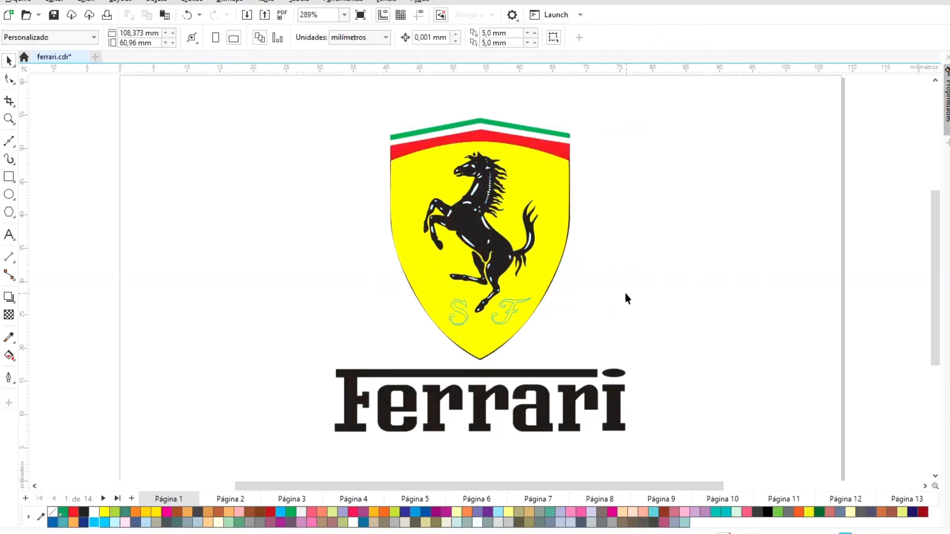
Fill the letters S and F on the shield black.
{"action": "left_click_drag", "start_coordinate": [624, 292], "coordinate": [427, 343]}
{"action": "left_click", "coordinate": [84, 512]}
{"action": "left_click", "coordinate": [875, 182]}
Switch to wireframe view and draw a rectangle about 4.7 by 1.2 mm over the foot of the wordmark's F.
{"action": "key", "text": "z"}
{"action": "left_click_drag", "start_coordinate": [309, 350], "coordinate": [643, 451]}
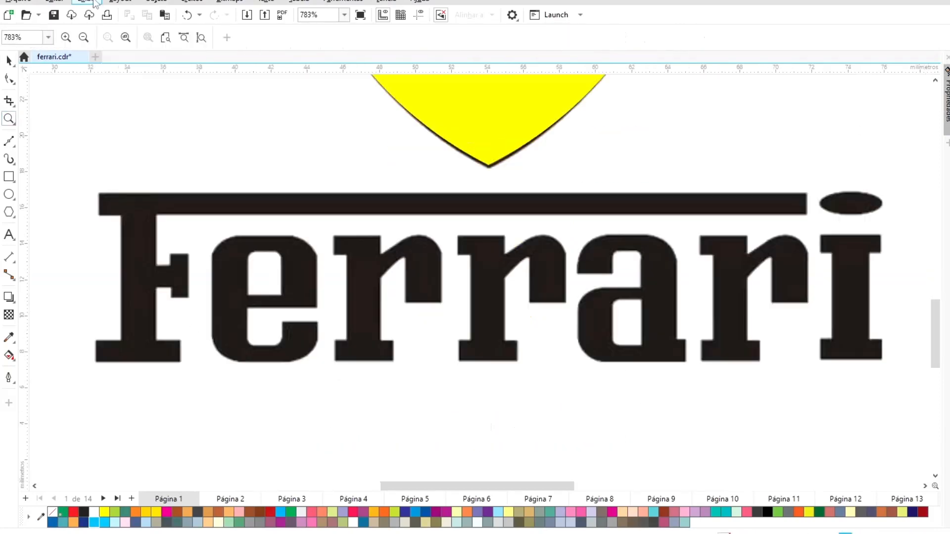
{"action": "left_click", "coordinate": [89, 2]}
{"action": "left_click", "coordinate": [102, 15]}
{"action": "mouse_move", "coordinate": [72, 175]}
{"action": "left_mouse_down"}
{"action": "mouse_move", "coordinate": [312, 386]}
{"action": "mouse_move", "coordinate": [461, 437]}
{"action": "left_mouse_up"}
{"action": "key", "text": "F6"}
{"action": "key", "text": "space"}
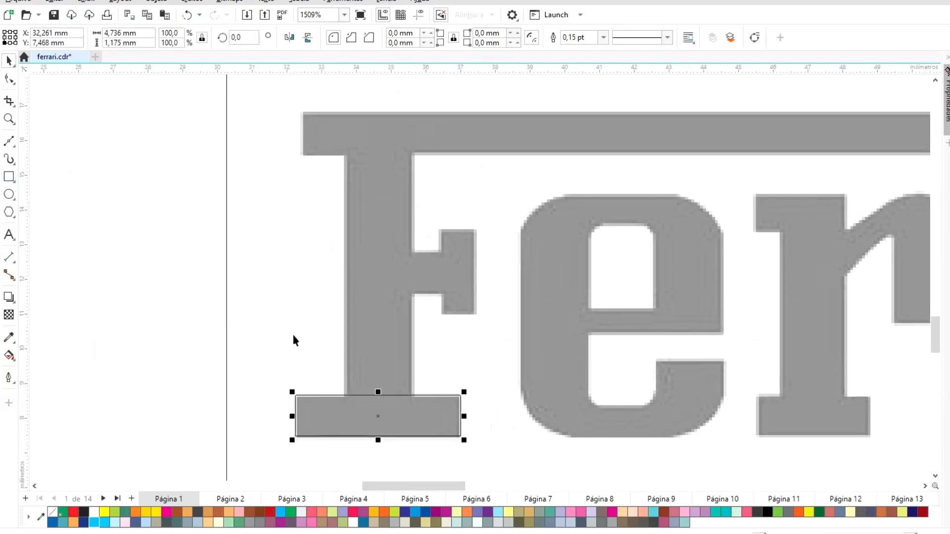
Cover the start of the F's top bar, its stem, middle arm and arm serif with rectangles, the serif about 0.9 by 2.3 mm.
{"action": "left_click", "coordinate": [386, 138]}
{"action": "left_click_drag", "start_coordinate": [299, 134], "coordinate": [341, 141]}
{"action": "left_click_drag", "start_coordinate": [473, 138], "coordinate": [379, 295]}
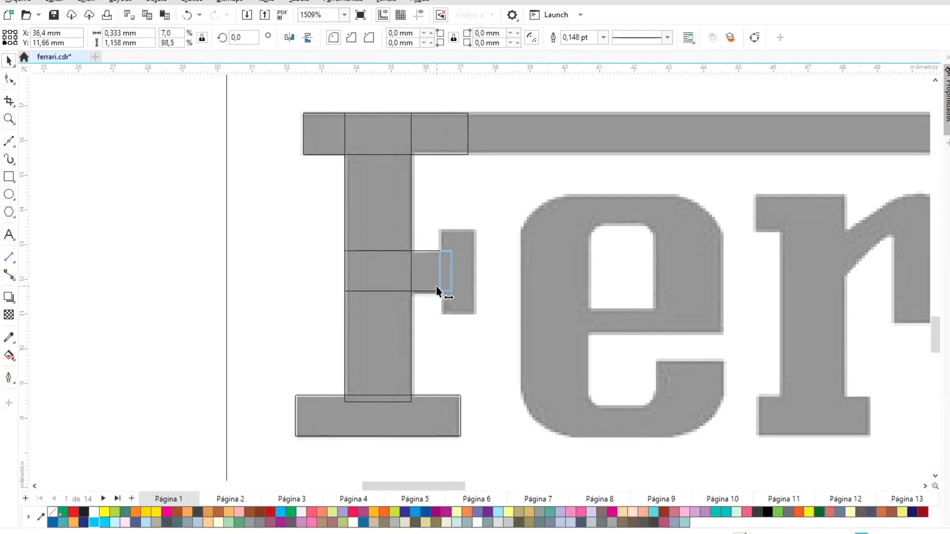
{"action": "left_click_drag", "start_coordinate": [456, 291], "coordinate": [456, 303]}
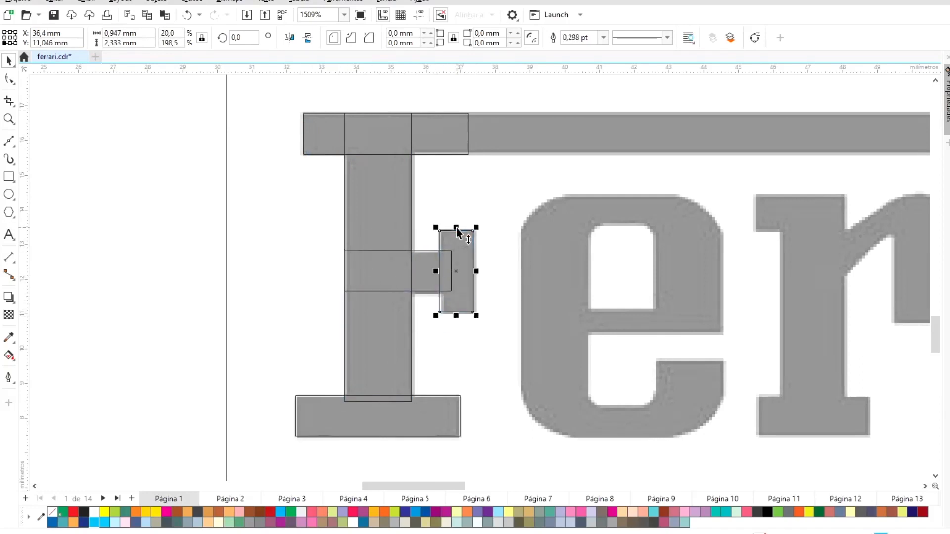
Extend the F's top bar rectangle along the whole wordmark bar to a width of about 39.2 mm.
{"action": "left_click", "coordinate": [456, 144]}
{"action": "left_click_drag", "start_coordinate": [472, 134], "coordinate": [794, 161]}
{"action": "left_click_drag", "start_coordinate": [539, 487], "coordinate": [571, 487]}
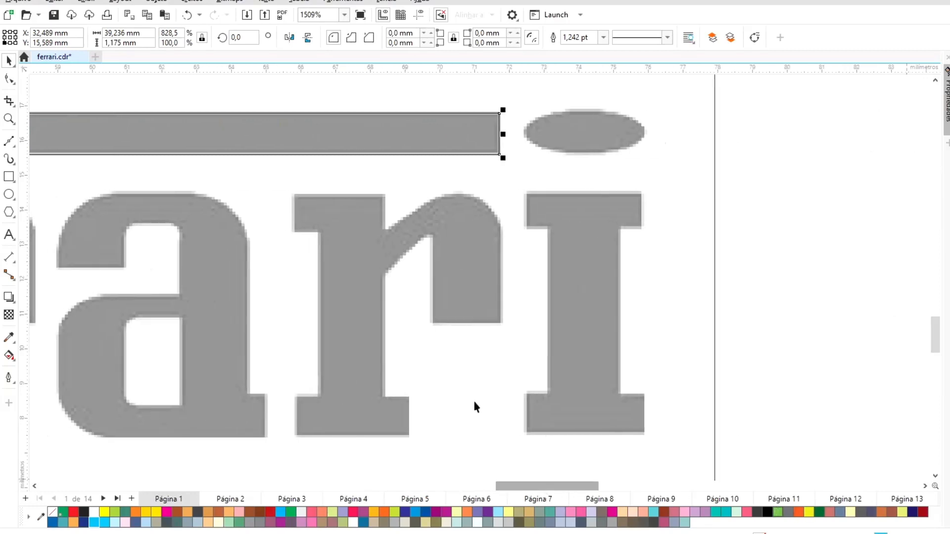
Draw an ellipse over the i's dot and rectangles over its upper serif, stem and lower serif.
{"action": "key", "text": "F7"}
{"action": "left_click_drag", "start_coordinate": [524, 110], "coordinate": [645, 153]}
{"action": "key", "text": "F6"}
{"action": "left_click_drag", "start_coordinate": [525, 192], "coordinate": [641, 230]}
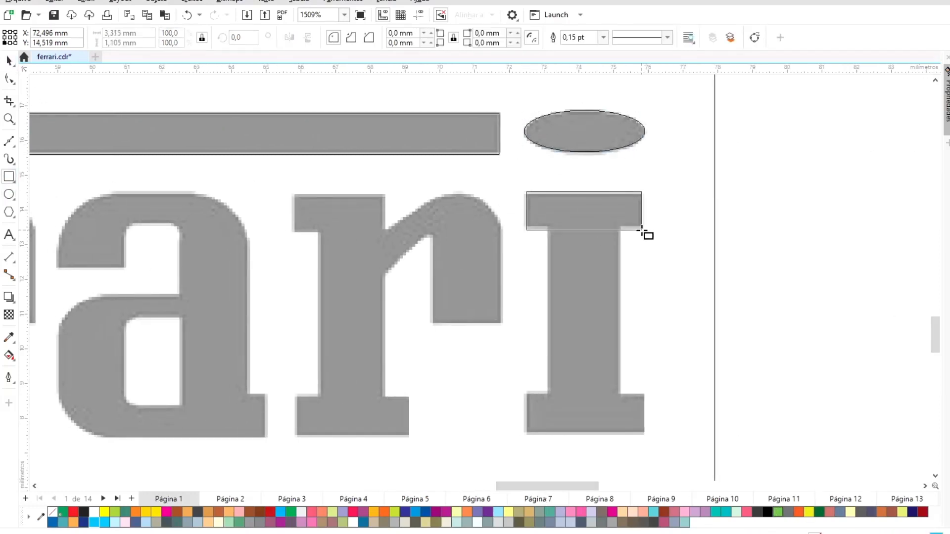
{"action": "left_click_drag", "start_coordinate": [547, 225], "coordinate": [620, 402]}
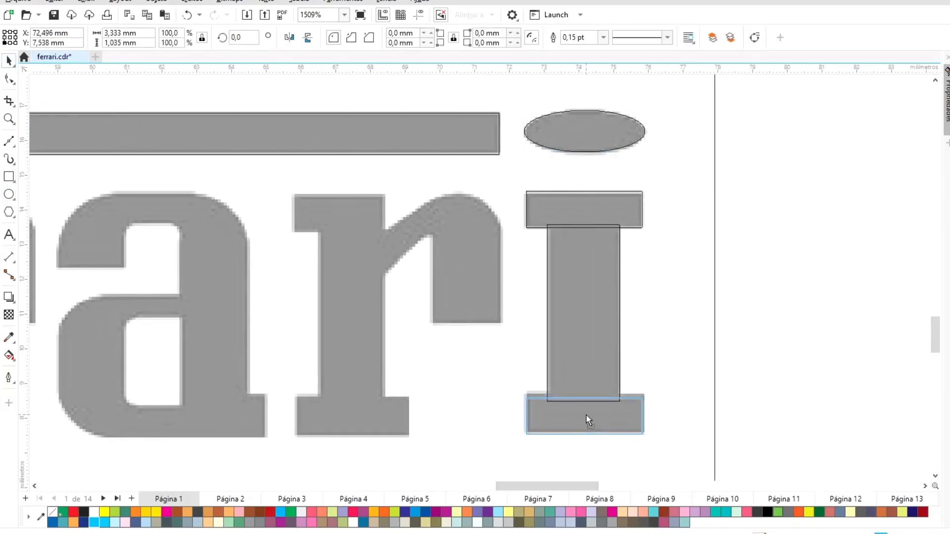
Weld the i's serifs and stem into one shape and weld the F's rectangles together.
{"action": "left_click_drag", "start_coordinate": [773, 445], "coordinate": [514, 183]}
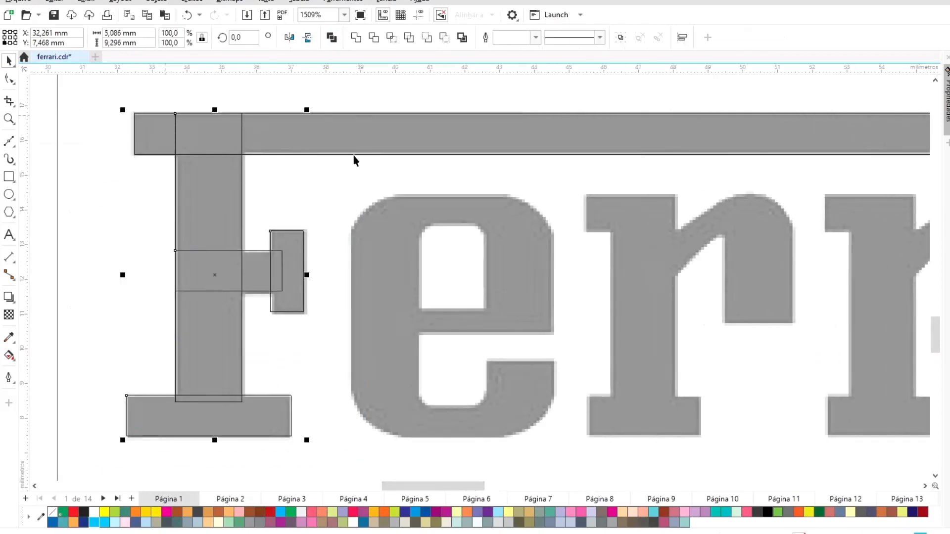
{"action": "left_click", "coordinate": [357, 38]}
{"action": "left_click", "coordinate": [328, 89]}
{"action": "left_click_drag", "start_coordinate": [475, 488], "coordinate": [563, 490]}
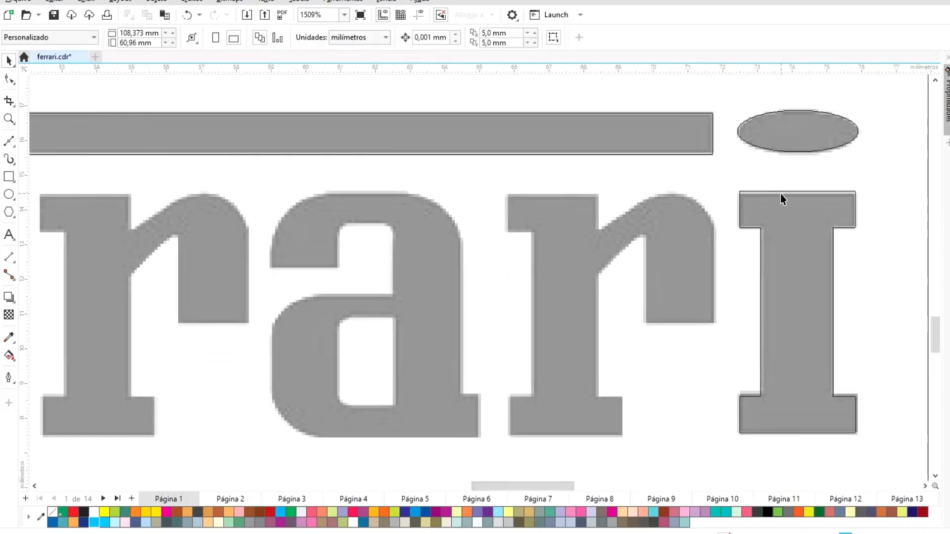
Copy the i's serifed stem onto the first r and remove the part of its upper serif extending past the stem.
{"action": "left_click", "coordinate": [781, 193]}
{"action": "left_click_drag", "start_coordinate": [796, 313], "coordinate": [519, 354]}
{"action": "key", "text": "z"}
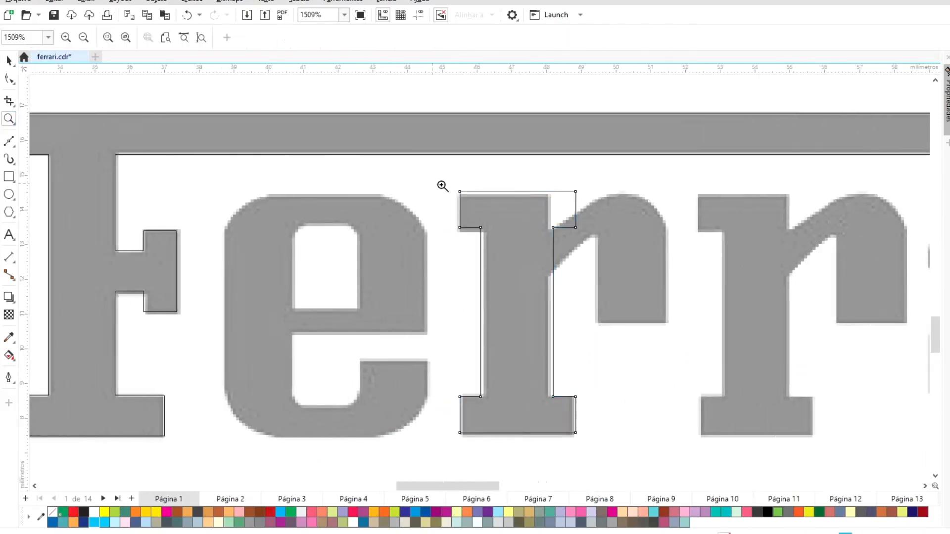
{"action": "left_click_drag", "start_coordinate": [441, 184], "coordinate": [733, 446]}
{"action": "key", "text": "space"}
{"action": "key", "text": "F10"}
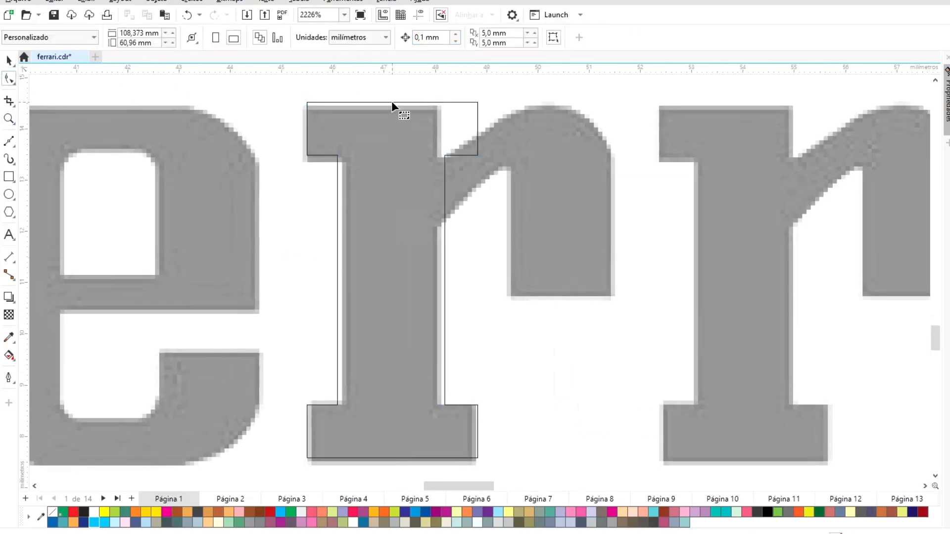
{"action": "key", "text": "Delete"}
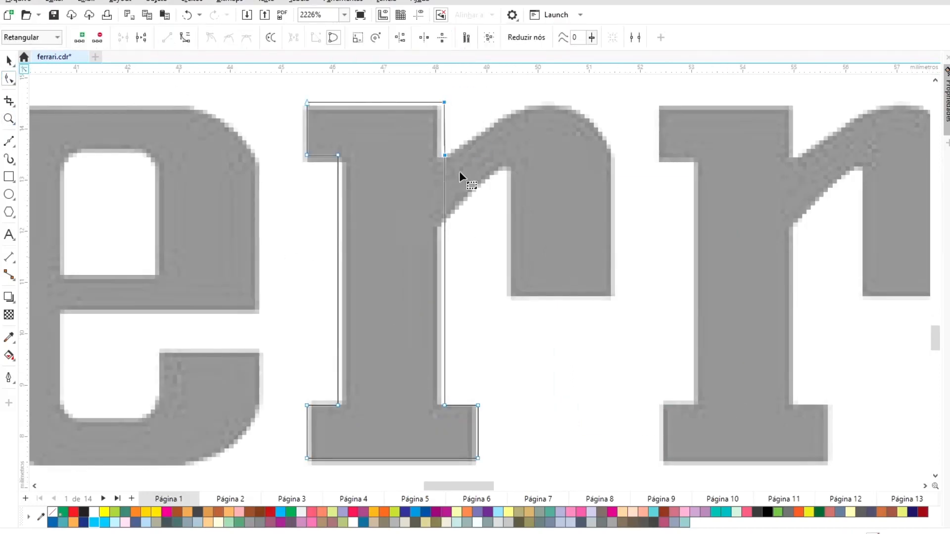
Align the copied stem's right edge with the first r's stem and set the nudge distance to 0,01 mm.
{"action": "left_click_drag", "start_coordinate": [430, 388], "coordinate": [462, 410]}
{"action": "key", "text": "Left"}
{"action": "key", "text": "Left"}
{"action": "key", "text": "space"}
{"action": "left_click", "coordinate": [542, 174]}
{"action": "left_click_drag", "start_coordinate": [444, 38], "coordinate": [258, 38]}
{"action": "type", "text": "0,01"}
{"action": "key", "text": "Return"}
Trace the first r's curved arm with a Bézier curve and weld it to the stem.
{"action": "key", "text": "F10"}
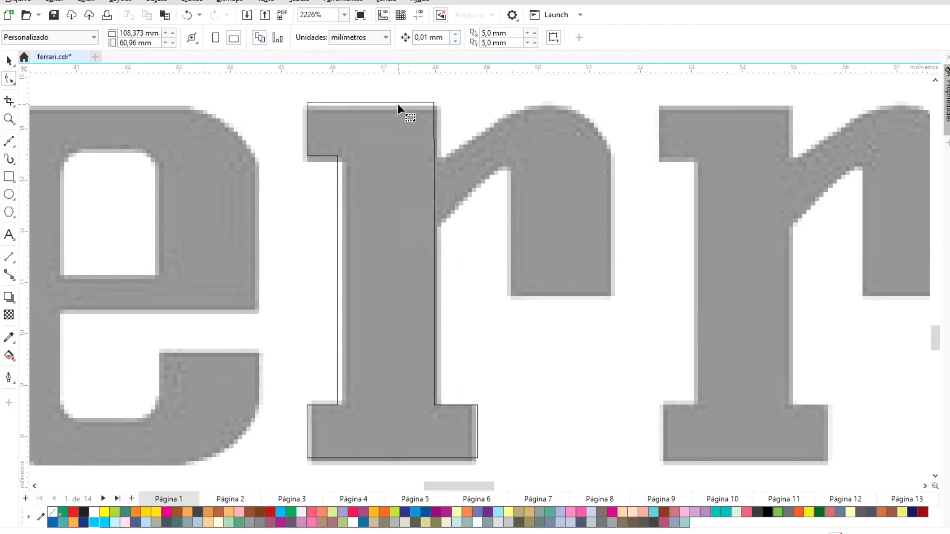
{"action": "left_click", "coordinate": [399, 104]}
{"action": "left_click", "coordinate": [9, 142]}
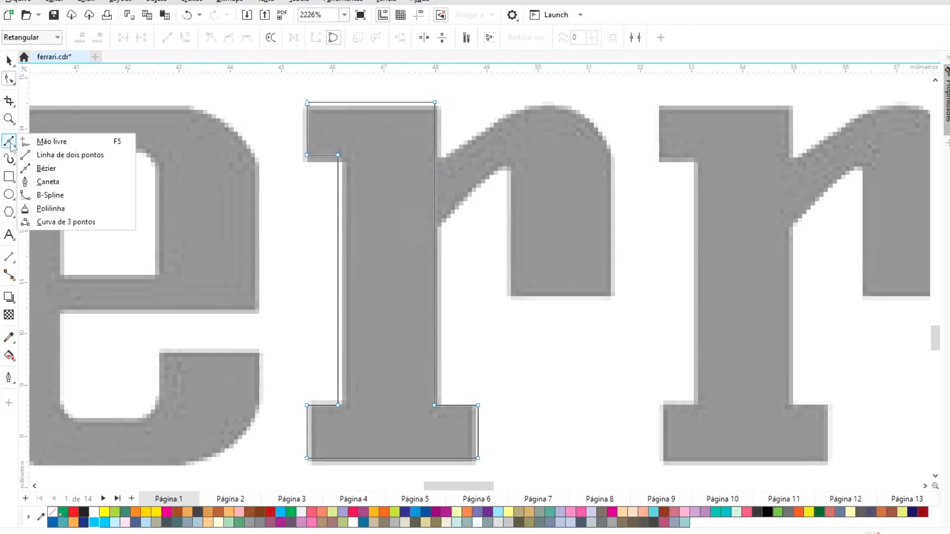
{"action": "left_click", "coordinate": [29, 169]}
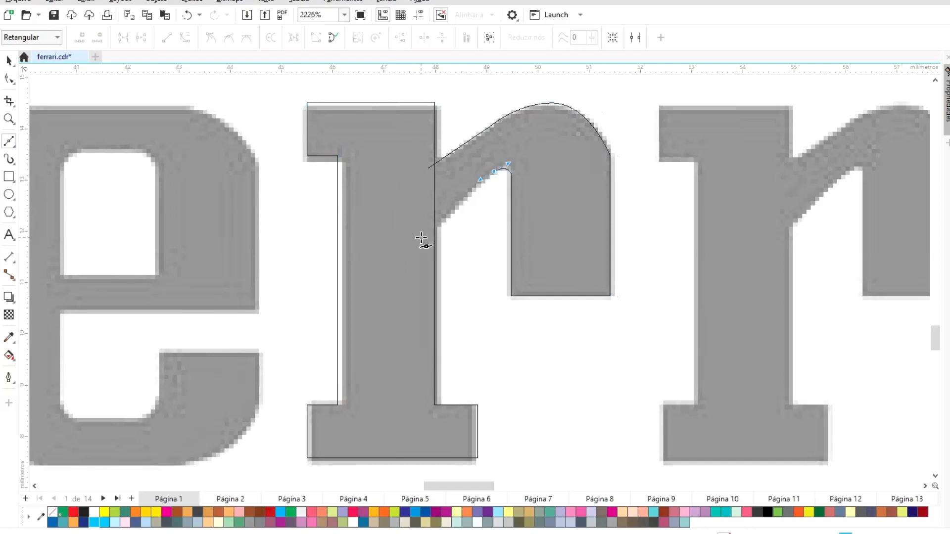
{"action": "key", "text": "space"}
{"action": "left_click", "coordinate": [327, 155], "text": "shift"}
{"action": "left_click", "coordinate": [355, 38]}
Copy the finished r onto the wordmark's second and third r.
{"action": "left_click_drag", "start_coordinate": [459, 280], "coordinate": [815, 285]}
{"action": "left_click", "coordinate": [925, 487]}
{"action": "left_click", "coordinate": [925, 486]}
{"action": "left_click", "coordinate": [925, 487]}
{"action": "left_click_drag", "start_coordinate": [162, 280], "coordinate": [849, 291]}
Draw a rectangle over the e, fit it to the letter's width and round its corners to match.
{"action": "key", "text": "F4"}
{"action": "left_click", "coordinate": [776, 373]}
{"action": "key", "text": "z"}
{"action": "left_click_drag", "start_coordinate": [477, 440], "coordinate": [337, 381]}
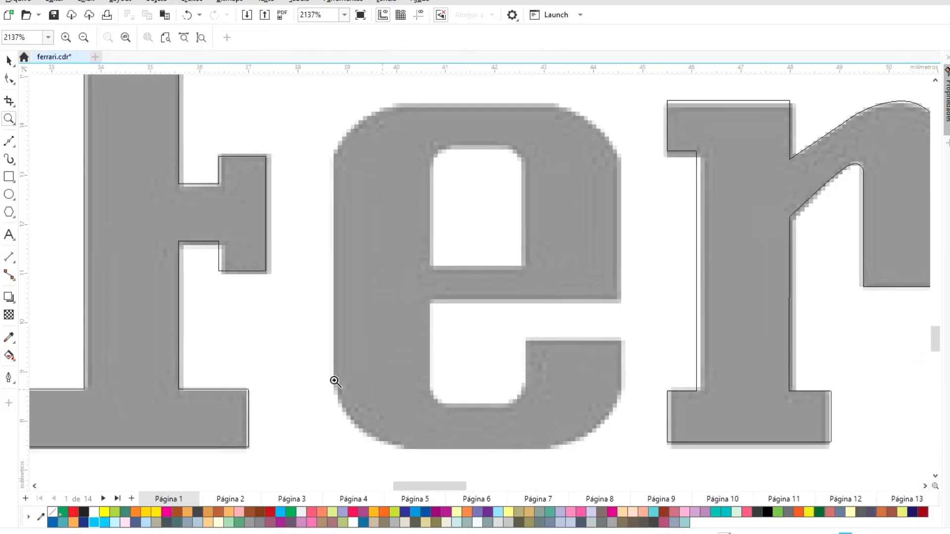
{"action": "key", "text": "F6"}
{"action": "mouse_move", "coordinate": [470, 266]}
{"action": "left_mouse_down"}
{"action": "mouse_move", "coordinate": [371, 392]}
{"action": "mouse_move", "coordinate": [282, 451]}
{"action": "mouse_move", "coordinate": [633, 102]}
{"action": "left_mouse_up"}
{"action": "key", "text": "space"}
{"action": "left_click_drag", "start_coordinate": [331, 108], "coordinate": [337, 106]}
{"action": "key", "text": "space"}
{"action": "left_click_drag", "start_coordinate": [459, 278], "coordinate": [447, 277]}
{"action": "key", "text": "space"}
{"action": "left_click_drag", "start_coordinate": [325, 105], "coordinate": [350, 105]}
Convert the e's rounded rectangle to curves and adjust its nodes to the letter's outline, about 5.8 by 7 mm.
{"action": "key", "text": "ctrl+q"}
{"action": "left_click_drag", "start_coordinate": [233, 98], "coordinate": [413, 470]}
{"action": "left_click_drag", "start_coordinate": [350, 450], "coordinate": [410, 450]}
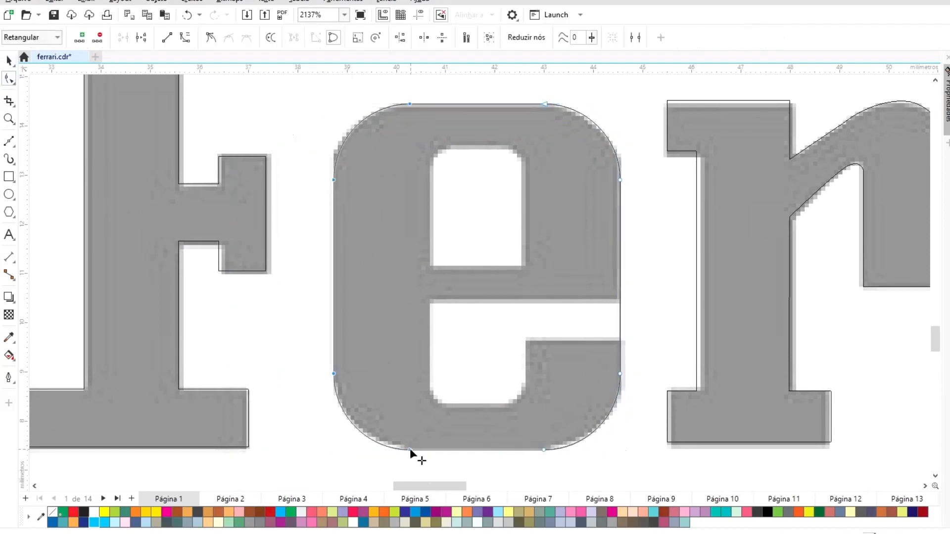
Draw a rounded shape over the e's inner openings, converted to curves and stretched to about 1.8 by 5.3 mm.
{"action": "left_click", "coordinate": [9, 178]}
{"action": "left_click_drag", "start_coordinate": [476, 226], "coordinate": [403, 431]}
{"action": "key", "text": "space"}
{"action": "left_click_drag", "start_coordinate": [376, 330], "coordinate": [421, 249]}
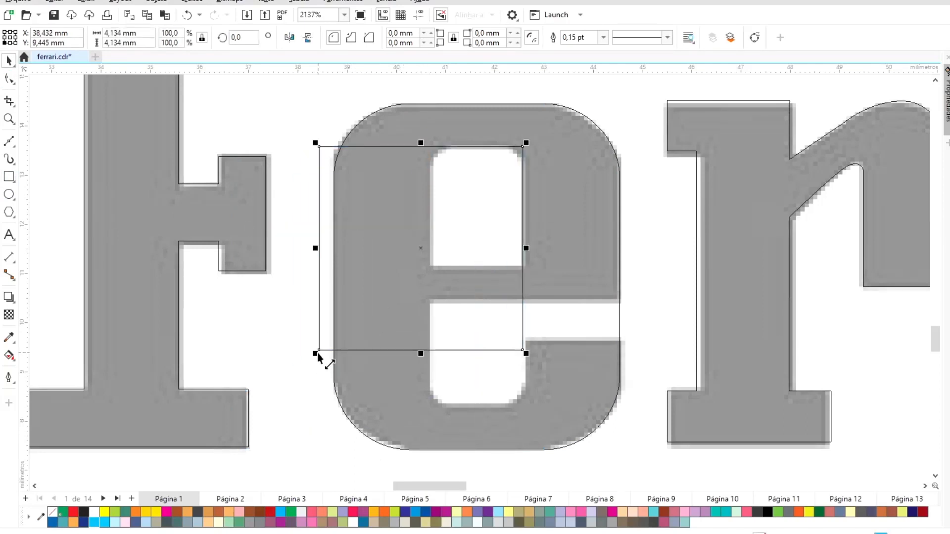
{"action": "left_click_drag", "start_coordinate": [319, 353], "coordinate": [430, 277]}
{"action": "key", "text": "F10"}
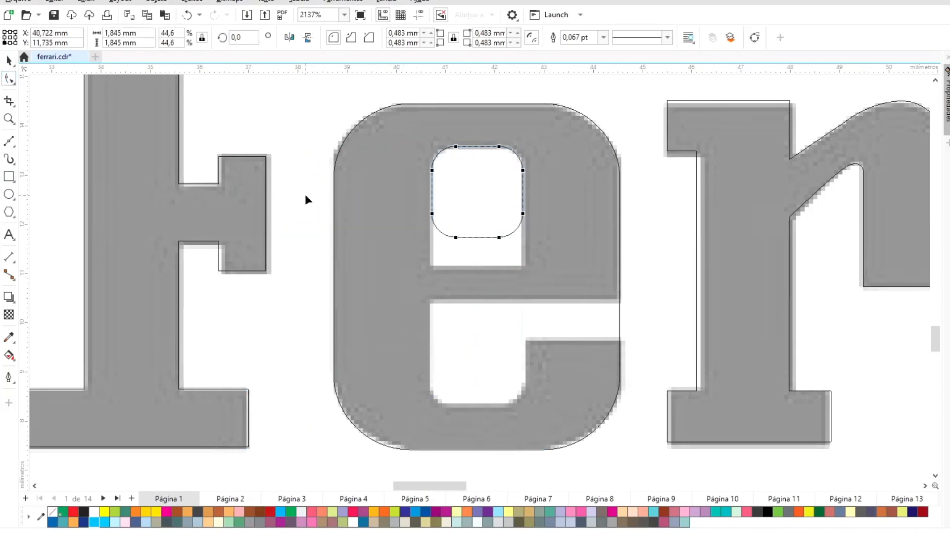
{"action": "key", "text": "ctrl+q"}
{"action": "left_click_drag", "start_coordinate": [523, 221], "coordinate": [524, 391]}
Draw a rectangle over the e's right-hand opening and weld it to the inner rounded shape.
{"action": "left_click", "coordinate": [9, 177]}
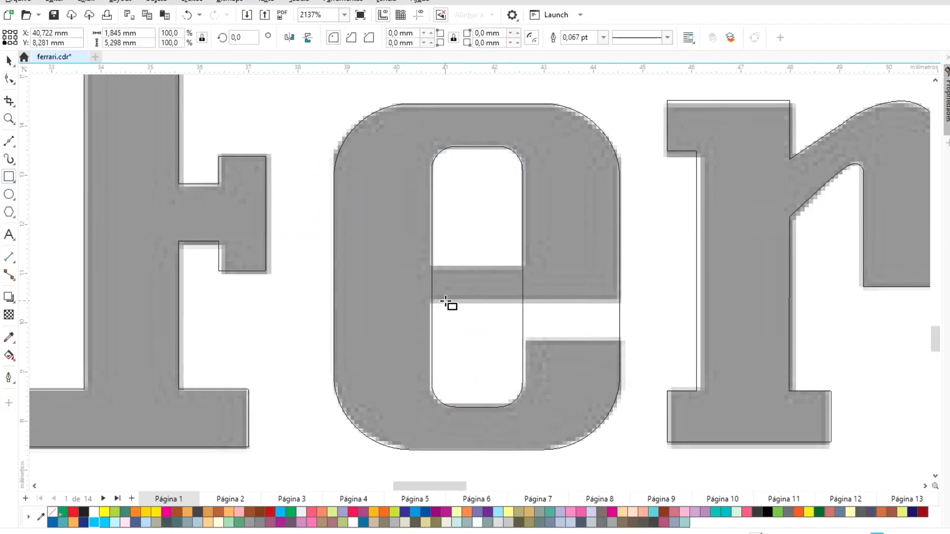
{"action": "left_click_drag", "start_coordinate": [444, 300], "coordinate": [660, 340]}
{"action": "left_click", "coordinate": [9, 61]}
{"action": "left_click", "coordinate": [437, 197], "text": "shift"}
{"action": "left_click", "coordinate": [357, 38]}
Trim the welded inner shape out of the e's outline and delete the cutting shape.
{"action": "left_click", "coordinate": [368, 139], "text": "shift"}
{"action": "left_click", "coordinate": [373, 38]}
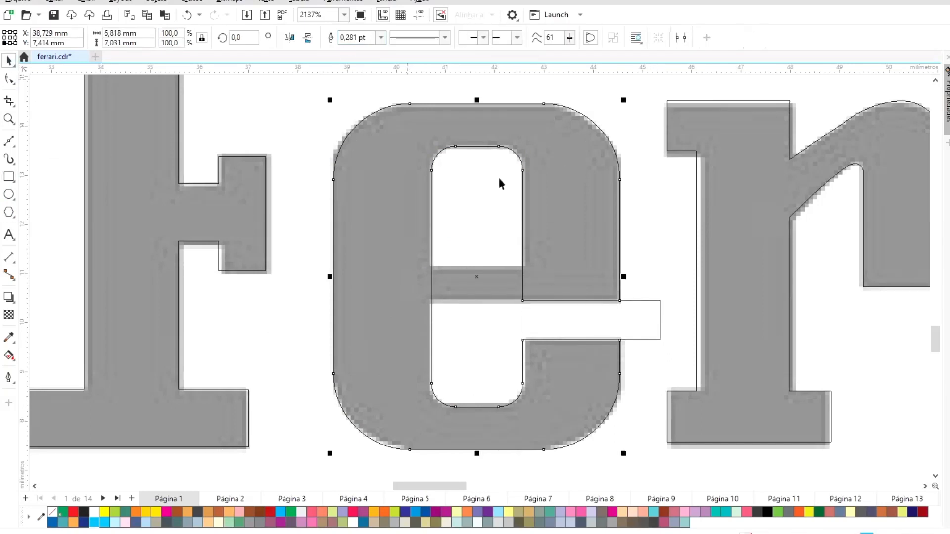
{"action": "left_click", "coordinate": [501, 185]}
{"action": "left_click", "coordinate": [638, 300]}
{"action": "key", "text": "Delete"}
Draw a rectangle about 3.2 by 0.7 mm over the e's crossbar and weld it to the letter.
{"action": "key", "text": "F6"}
{"action": "left_click_drag", "start_coordinate": [534, 265], "coordinate": [377, 301]}
{"action": "left_click", "coordinate": [8, 61]}
{"action": "left_click", "coordinate": [9, 119]}
{"action": "left_click_drag", "start_coordinate": [346, 213], "coordinate": [643, 352]}
{"action": "key", "text": "Up"}
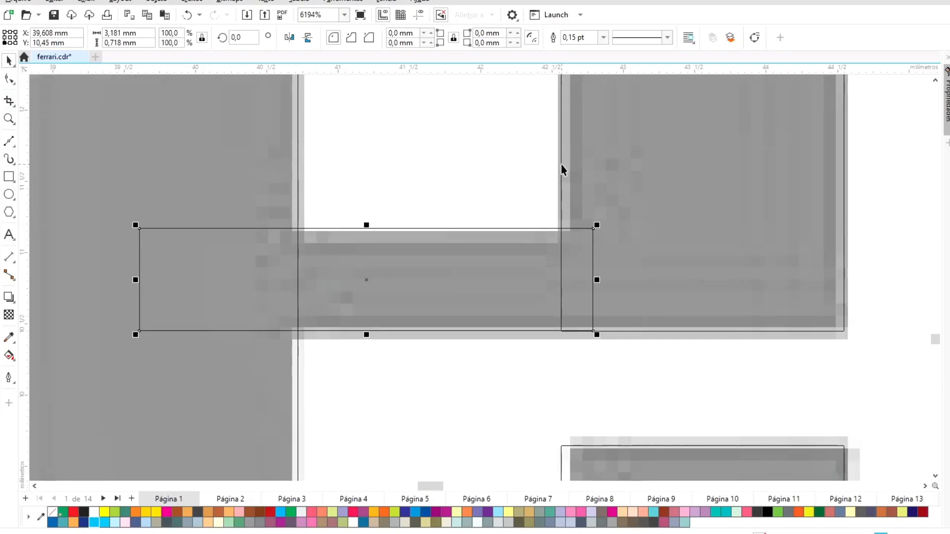
{"action": "left_click", "coordinate": [562, 167], "text": "shift"}
{"action": "left_click", "coordinate": [352, 37]}
Place a copy of the finished e over the wordmark's a.
{"action": "key", "text": "F4"}
{"action": "key", "text": "z"}
{"action": "left_click_drag", "start_coordinate": [462, 356], "coordinate": [592, 450]}
{"action": "left_click_drag", "start_coordinate": [372, 185], "coordinate": [603, 426]}
{"action": "key", "text": "F4"}
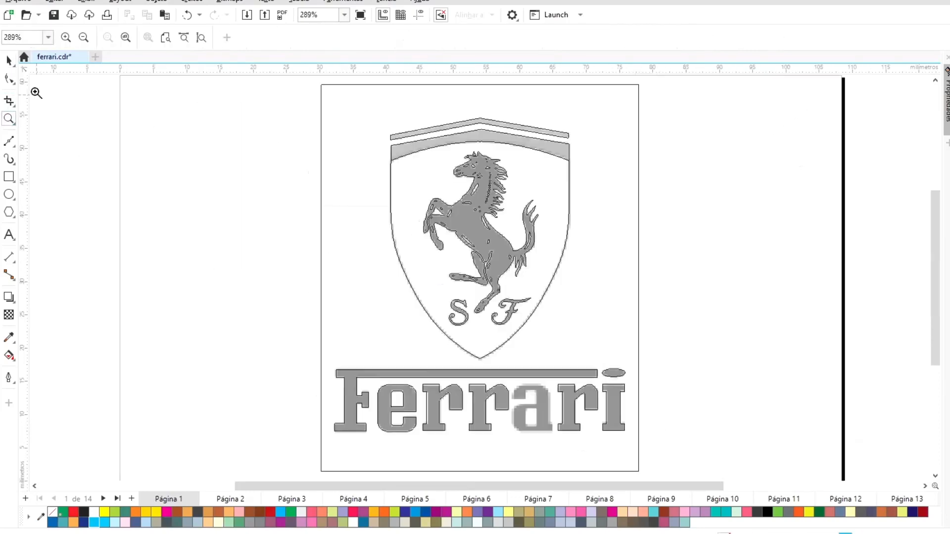
{"action": "left_click", "coordinate": [9, 60]}
{"action": "left_click_drag", "start_coordinate": [403, 399], "coordinate": [536, 400]}
{"action": "right_click", "coordinate": [537, 399]}
Scale the copied e to about 5.6 by 6.7 mm over the a and raise its upper nodes to the a's top edge.
{"action": "key", "text": "z"}
{"action": "left_click_drag", "start_coordinate": [505, 381], "coordinate": [586, 448]}
{"action": "left_click", "coordinate": [9, 60]}
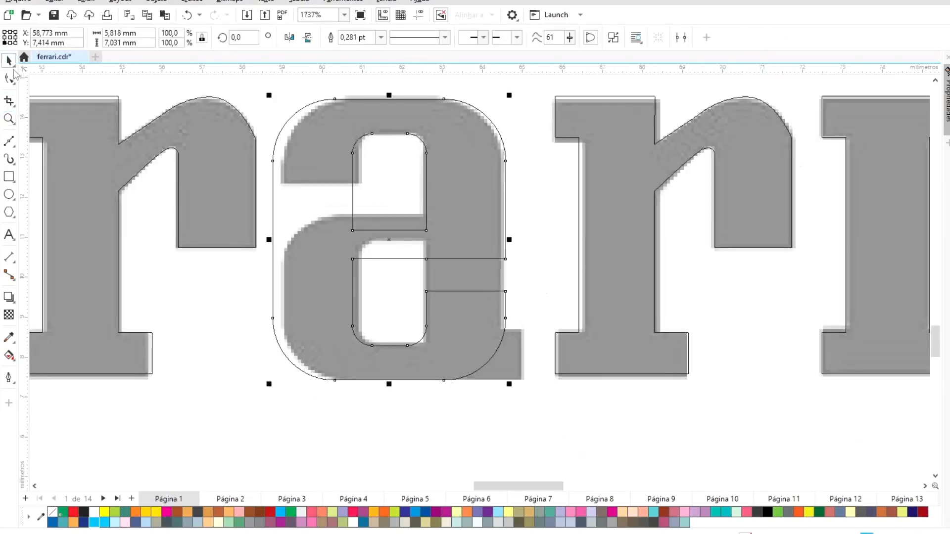
{"action": "left_click_drag", "start_coordinate": [269, 94], "coordinate": [276, 103]}
{"action": "left_click_drag", "start_coordinate": [508, 385], "coordinate": [507, 382]}
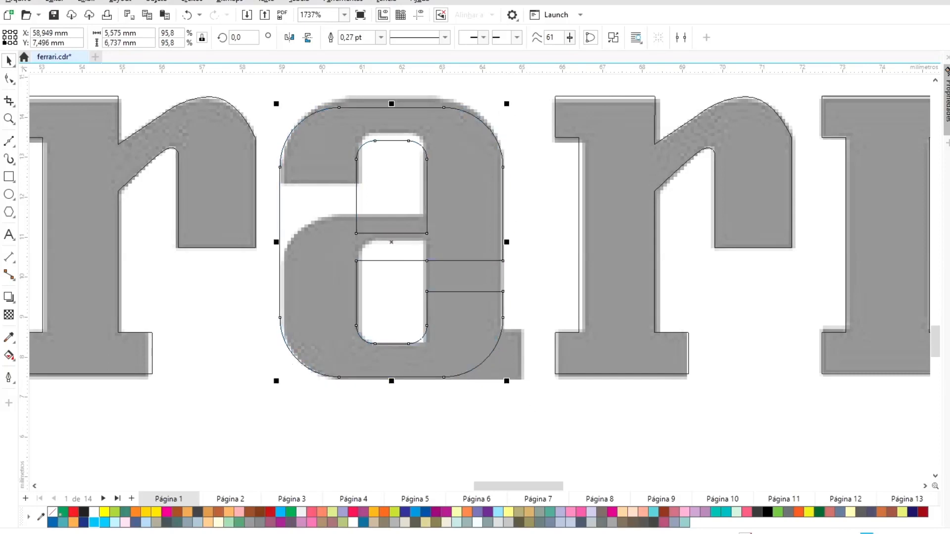
{"action": "left_click", "coordinate": [9, 79]}
{"action": "left_click_drag", "start_coordinate": [254, 83], "coordinate": [528, 185]}
{"action": "key", "text": "Up"}
{"action": "left_click", "coordinate": [401, 148]}
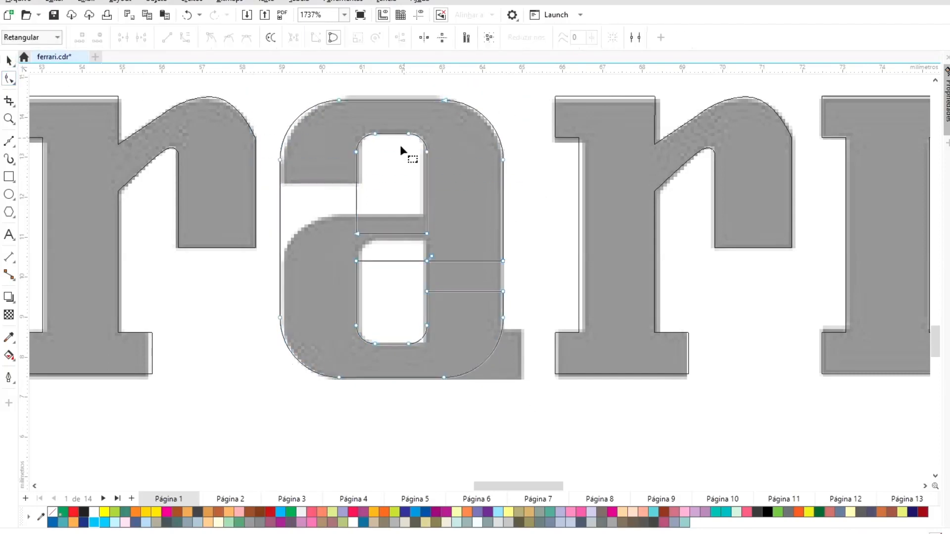
Draw a rectangle over the a's left opening, trim it out of the outline and delete the rectangle.
{"action": "left_click", "coordinate": [9, 177]}
{"action": "left_click_drag", "start_coordinate": [376, 183], "coordinate": [247, 214]}
{"action": "left_click", "coordinate": [9, 61]}
{"action": "left_click", "coordinate": [339, 101], "text": "shift"}
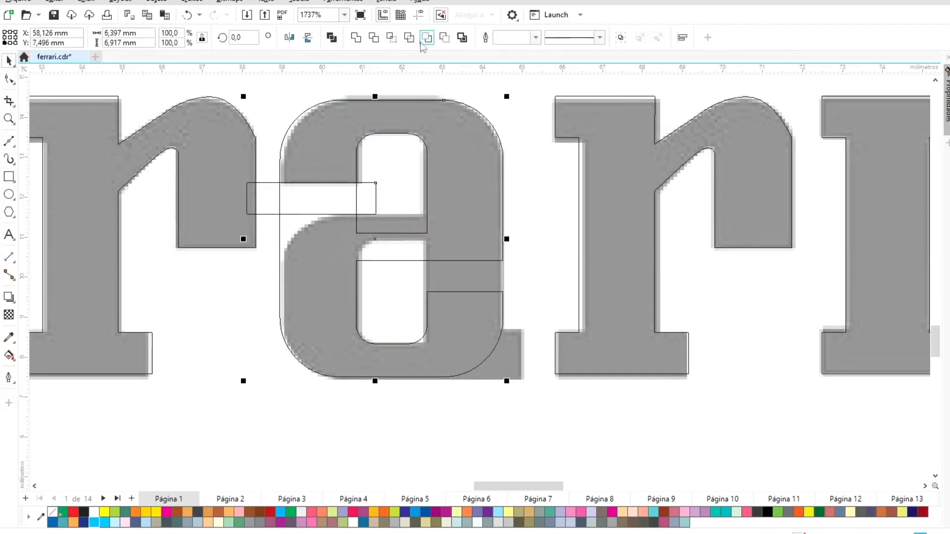
{"action": "left_click", "coordinate": [426, 39]}
{"action": "left_click", "coordinate": [261, 183]}
{"action": "key", "text": "Delete"}
Remove the surplus nodes beneath the a's left opening so its lower edge runs straight.
{"action": "key", "text": "F10"}
{"action": "left_click", "coordinate": [357, 236]}
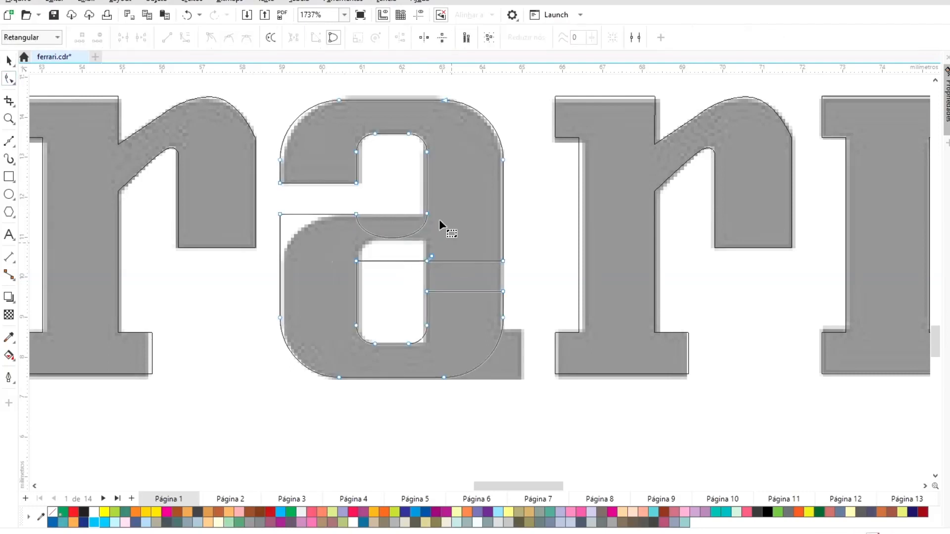
{"action": "left_click", "coordinate": [356, 215]}
Weld a rectangle about 4 by 1.8 mm over the e's leftover cuts in the a and delete the remaining inner nodes.
{"action": "key", "text": "F6"}
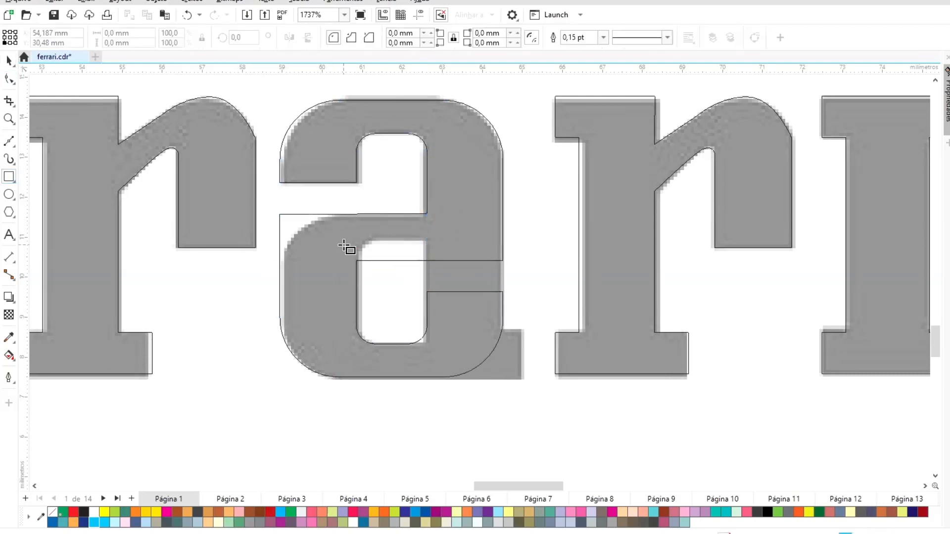
{"action": "left_click_drag", "start_coordinate": [344, 245], "coordinate": [502, 317]}
{"action": "left_click", "coordinate": [9, 61]}
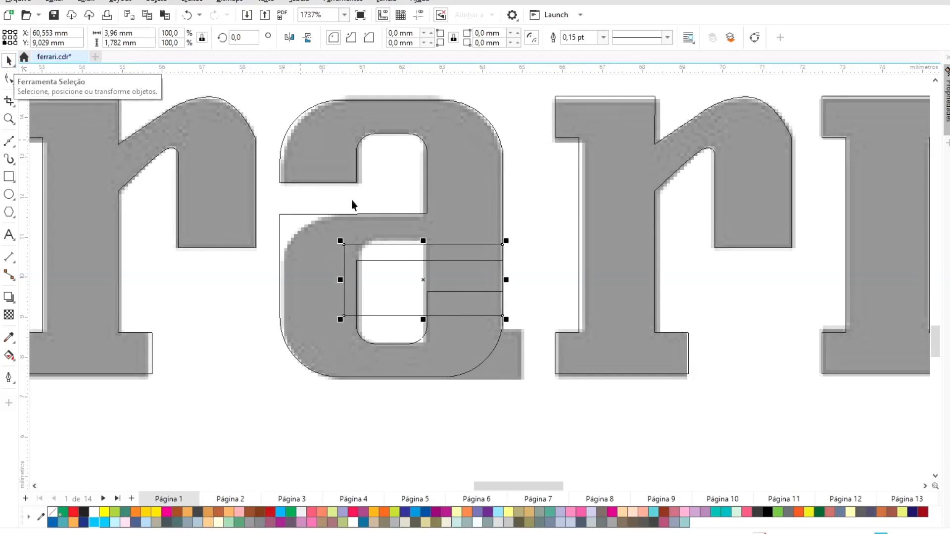
{"action": "left_click", "coordinate": [357, 214], "text": "shift"}
{"action": "left_click", "coordinate": [418, 38]}
{"action": "key", "text": "F10"}
{"action": "key", "text": "space"}
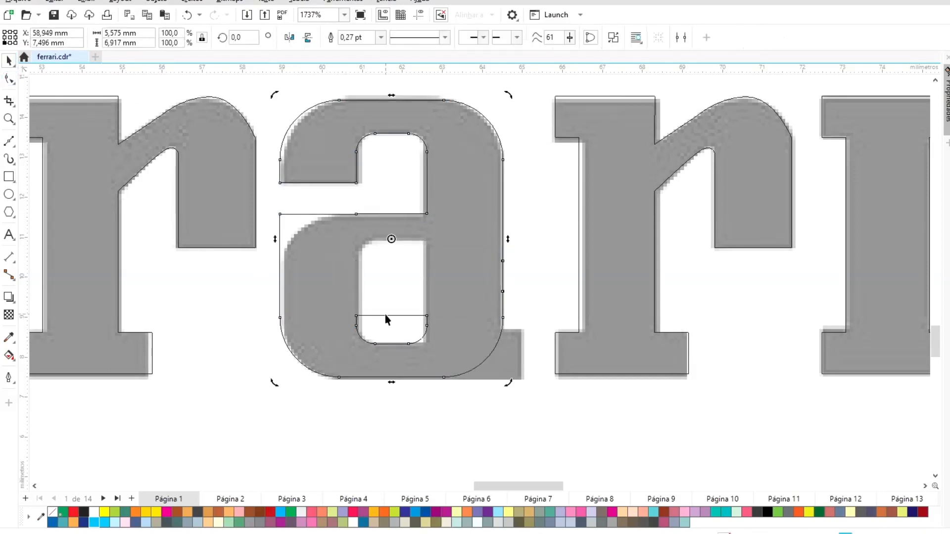
Draw a rectangle about 2.5 by 1.2 mm over the a's foot serif and weld it to the letter.
{"action": "key", "text": "F6"}
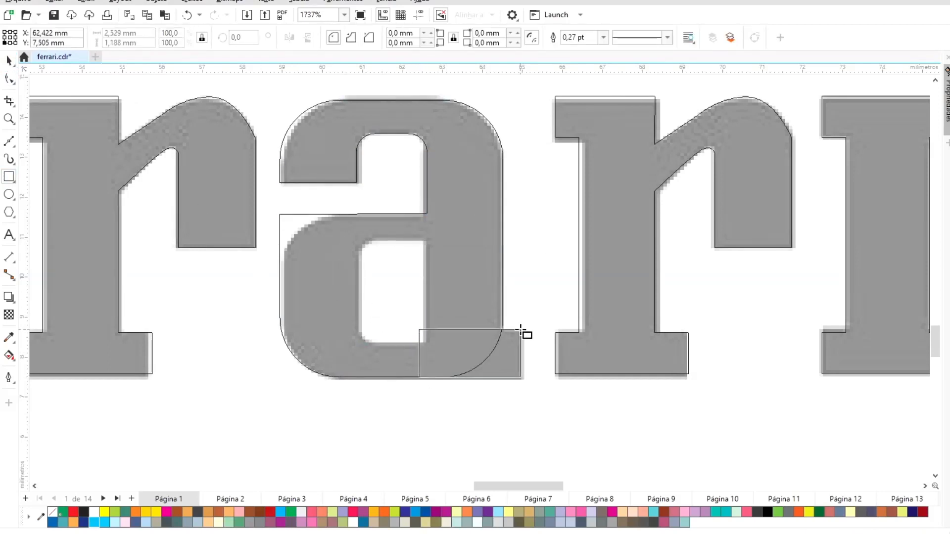
{"action": "left_click_drag", "start_coordinate": [521, 330], "coordinate": [521, 329]}
{"action": "left_click", "coordinate": [9, 61]}
{"action": "left_click", "coordinate": [318, 215], "text": "shift"}
{"action": "left_click", "coordinate": [418, 38]}
{"action": "left_click", "coordinate": [539, 237]}
Draw a square, round its corners and fit it to the upper-left curve of the a's lower bowl.
{"action": "left_click", "coordinate": [9, 177]}
{"action": "left_click_drag", "start_coordinate": [377, 286], "coordinate": [274, 422]}
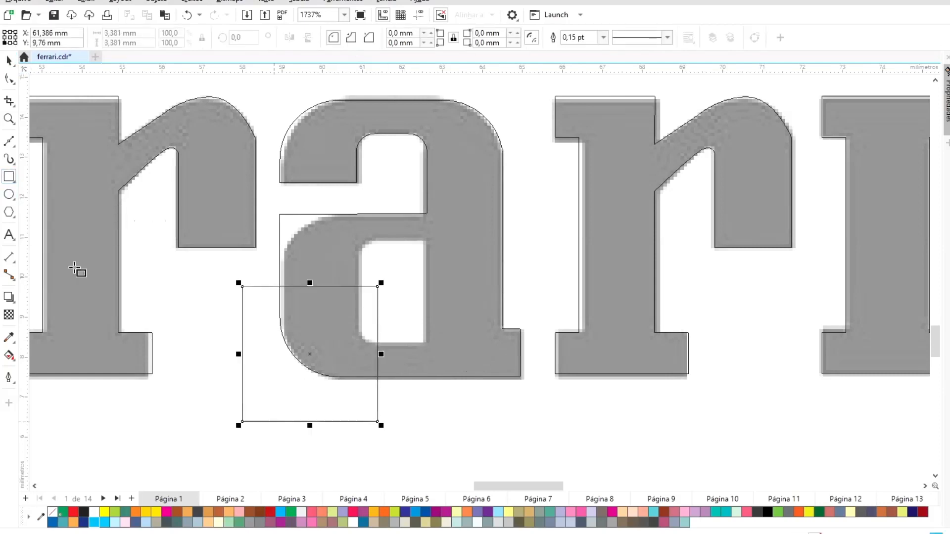
{"action": "key", "text": "F10"}
{"action": "left_click_drag", "start_coordinate": [242, 286], "coordinate": [271, 287]}
{"action": "left_click_drag", "start_coordinate": [313, 351], "coordinate": [350, 278]}
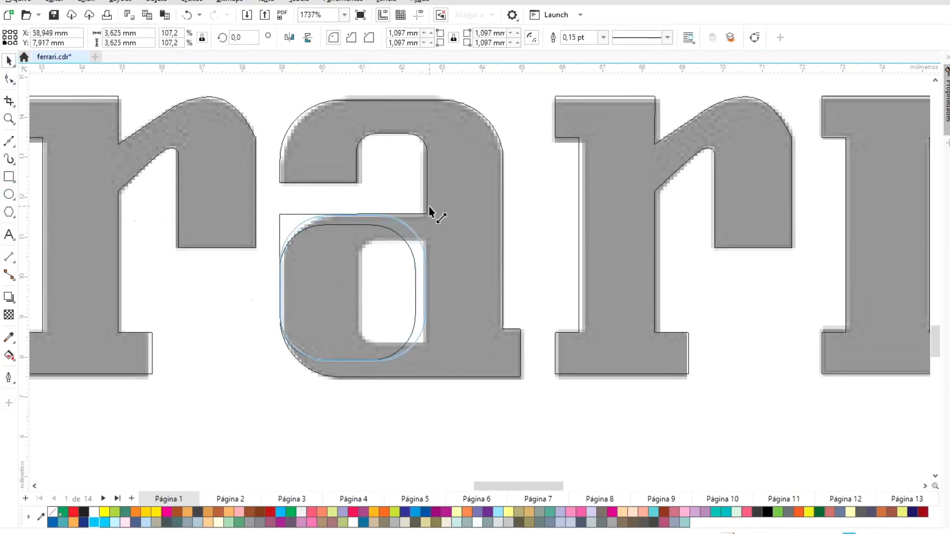
Draw a rectangle over the bowl's square corner, trim it with the rounded square and delete the rounded square.
{"action": "key", "text": "F6"}
{"action": "left_click_drag", "start_coordinate": [198, 157], "coordinate": [348, 279]}
{"action": "left_click", "coordinate": [8, 61]}
{"action": "left_click", "coordinate": [355, 221]}
{"action": "left_click", "coordinate": [340, 196], "text": "shift"}
{"action": "left_click", "coordinate": [436, 37]}
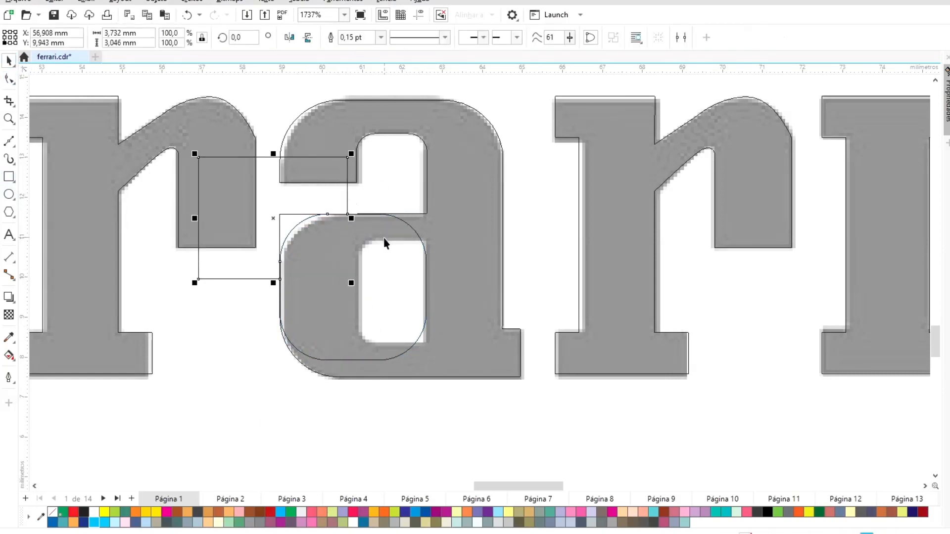
{"action": "left_click", "coordinate": [384, 237]}
{"action": "key", "text": "Delete"}
Reshape the corner-cutting piece so it fits the a's bowl and lies within the left opening.
{"action": "left_click", "coordinate": [343, 177]}
{"action": "left_click", "coordinate": [364, 153]}
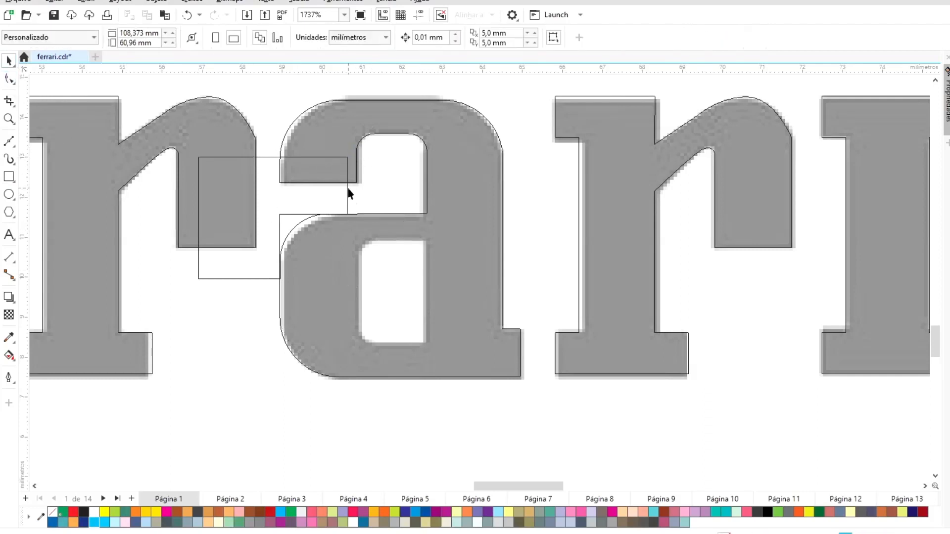
{"action": "left_click", "coordinate": [347, 185]}
{"action": "left_click_drag", "start_coordinate": [351, 153], "coordinate": [368, 140]}
{"action": "left_click_drag", "start_coordinate": [278, 218], "coordinate": [270, 218]}
{"action": "left_click", "coordinate": [9, 79]}
{"action": "left_click_drag", "start_coordinate": [136, 136], "coordinate": [379, 178]}
{"action": "left_click_drag", "start_coordinate": [188, 152], "coordinate": [185, 191]}
Trim the a's bowl corner with the cutting piece and delete the piece.
{"action": "left_click", "coordinate": [9, 61]}
{"action": "left_click", "coordinate": [320, 101], "text": "shift"}
{"action": "left_click", "coordinate": [374, 37]}
{"action": "left_click", "coordinate": [282, 192]}
{"action": "key", "text": "Delete"}
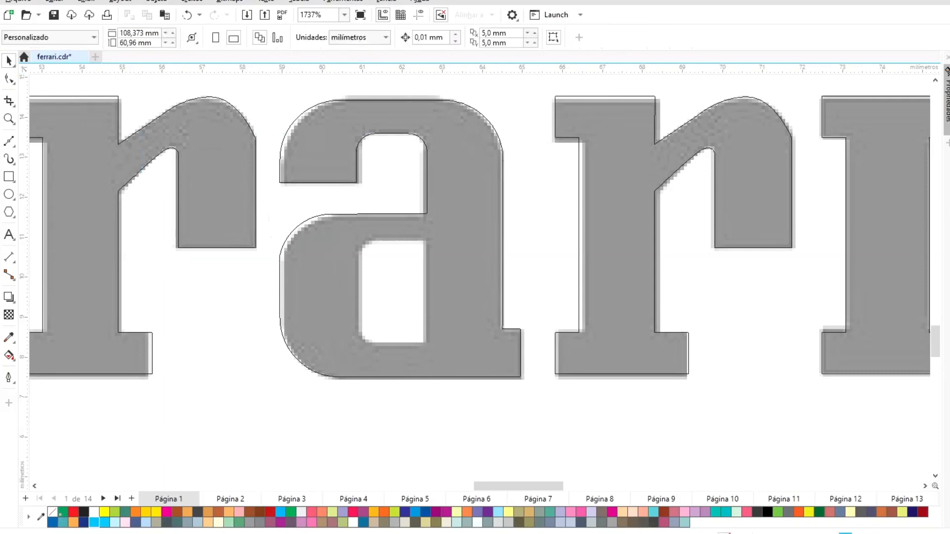
Draw a rounded rectangle fitted to the left, upper and lower edges of the a's counter, extending past its right edge.
{"action": "left_click", "coordinate": [10, 181]}
{"action": "left_click_drag", "start_coordinate": [456, 299], "coordinate": [206, 435]}
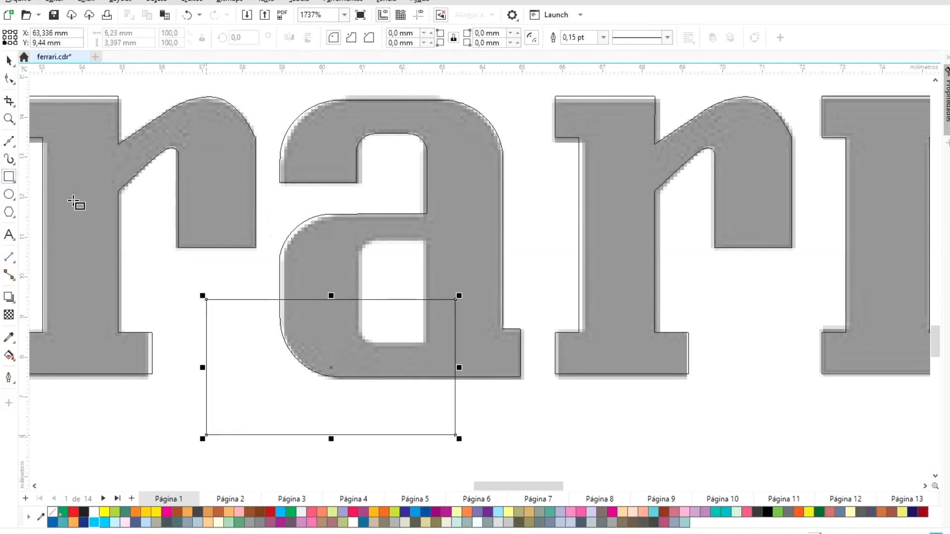
{"action": "key", "text": "F10"}
{"action": "left_click_drag", "start_coordinate": [206, 299], "coordinate": [237, 308]}
{"action": "left_click_drag", "start_coordinate": [409, 299], "coordinate": [560, 238]}
{"action": "left_click_drag", "start_coordinate": [608, 377], "coordinate": [552, 348]}
{"action": "left_click_drag", "start_coordinate": [548, 234], "coordinate": [549, 235]}
Trim the counter shape's right side with a rectangle about 3.6 by 5 mm and combine the counter with the a.
{"action": "key", "text": "F6"}
{"action": "left_click_drag", "start_coordinate": [571, 199], "coordinate": [426, 398]}
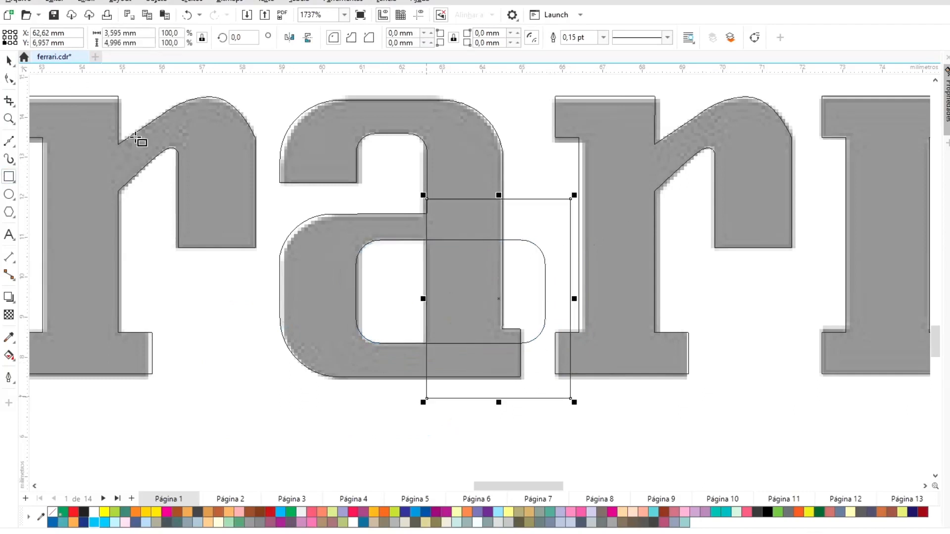
{"action": "left_click", "coordinate": [383, 241], "text": "shift"}
{"action": "left_click", "coordinate": [431, 38]}
{"action": "left_click", "coordinate": [543, 199]}
{"action": "key", "text": "Delete"}
{"action": "left_click_drag", "start_coordinate": [545, 82], "coordinate": [251, 420]}
{"action": "key", "text": "ctrl+l"}
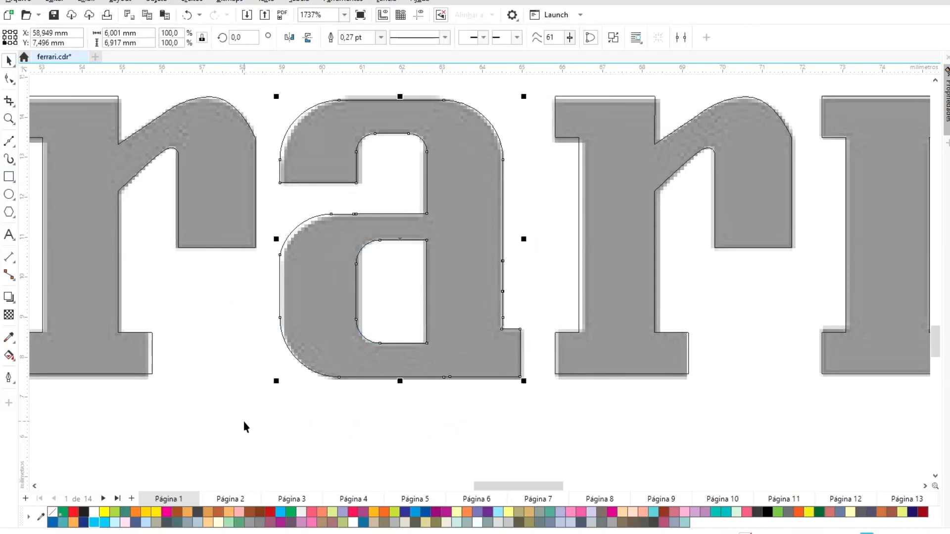
Combine all the wordmark's shapes into one object and switch the view from wireframe back to full colour.
{"action": "key", "text": "F4"}
{"action": "left_click", "coordinate": [415, 427]}
{"action": "left_click_drag", "start_coordinate": [674, 451], "coordinate": [257, 352]}
{"action": "key", "text": "ctrl+l"}
{"action": "left_click", "coordinate": [256, 352]}
{"action": "left_click", "coordinate": [87, 1]}
{"action": "left_click", "coordinate": [105, 39]}
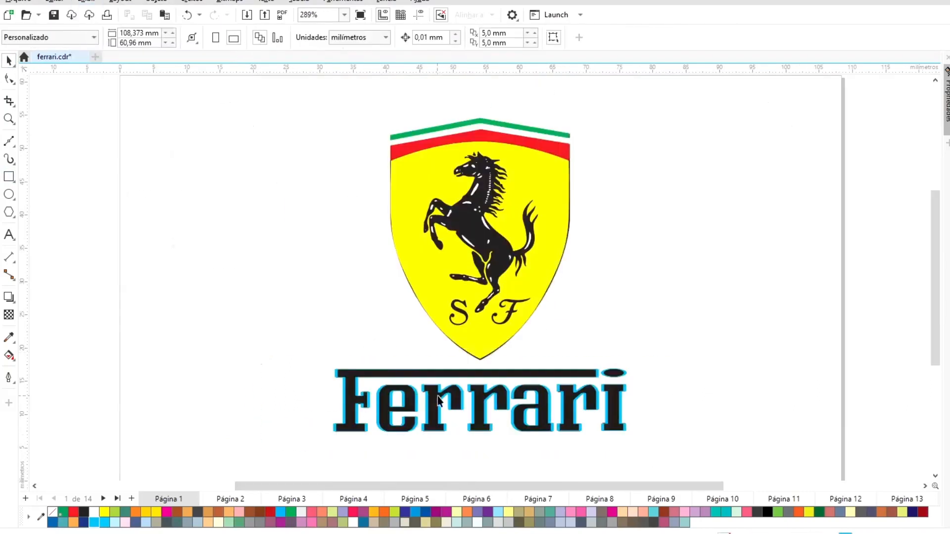
Fill the Ferrari wordmark with black and delete the bitmap behind it.
{"action": "left_click", "coordinate": [438, 393]}
{"action": "left_click", "coordinate": [948, 313]}
{"action": "right_click", "coordinate": [948, 74]}
{"action": "key", "text": "Delete"}
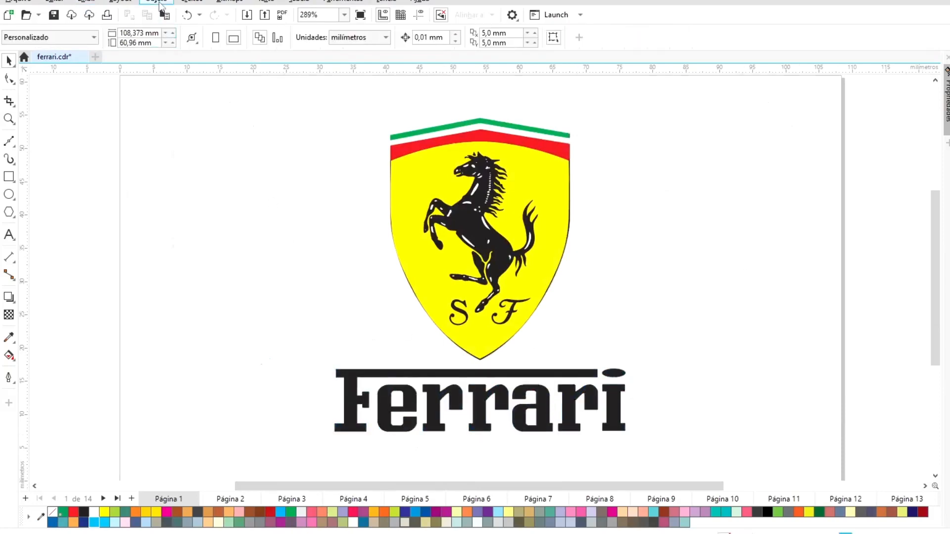
Save the document, unlock the source bitmap and move it beside the vector logo for comparison.
{"action": "left_click", "coordinate": [51, 15]}
{"action": "left_click", "coordinate": [148, 2]}
{"action": "mouse_move", "coordinate": [176, 235]}
{"action": "left_click", "coordinate": [354, 266]}
{"action": "left_click_drag", "start_coordinate": [376, 272], "coordinate": [689, 271]}
{"action": "scroll", "coordinate": [688, 271], "scroll_direction": "right", "scroll_amount": 3}
Set the outline width of the yellow shield to 1.0 pt.
{"action": "left_click", "coordinate": [175, 286]}
{"action": "left_click", "coordinate": [384, 173]}
{"action": "left_click", "coordinate": [381, 38]}
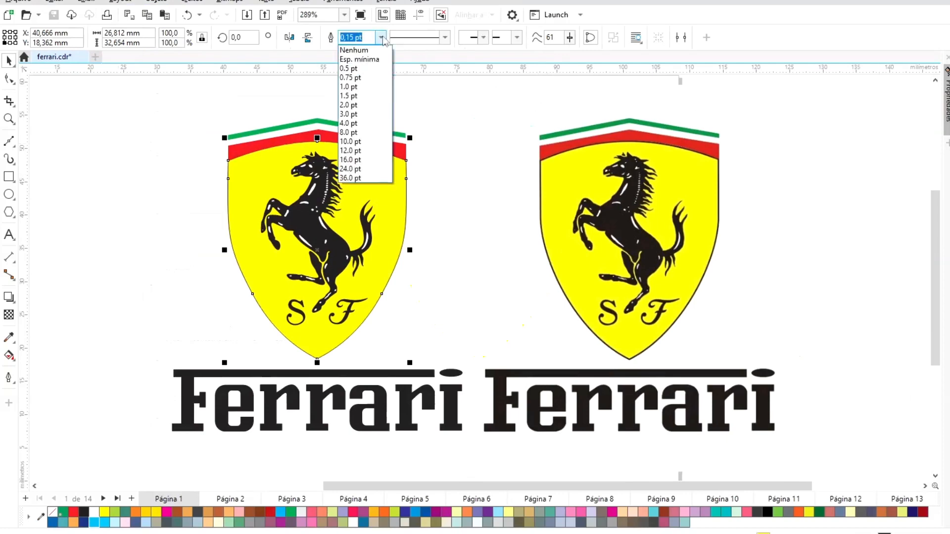
{"action": "left_click", "coordinate": [381, 87]}
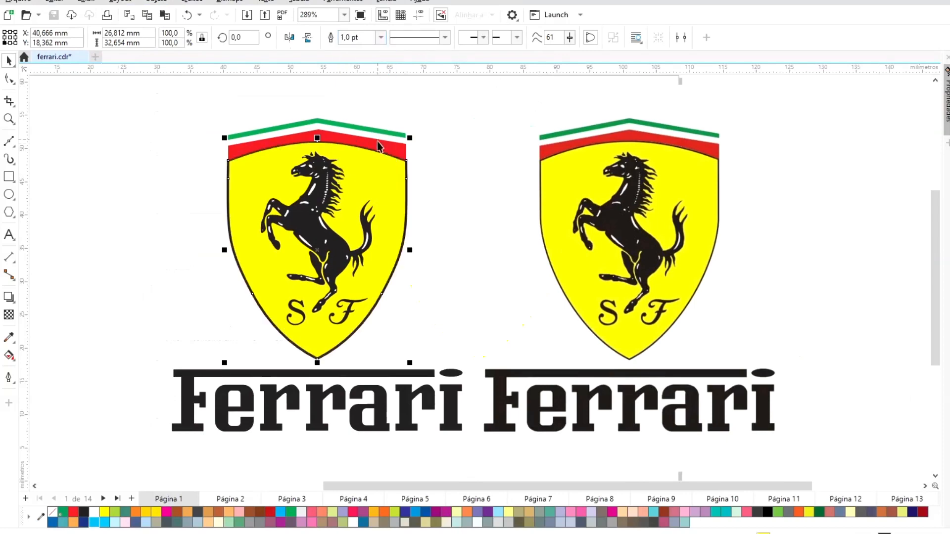
Set the outline width of the red and green stripes above the shield to 1.0 pt.
{"action": "left_click", "coordinate": [382, 38]}
{"action": "left_click", "coordinate": [361, 87]}
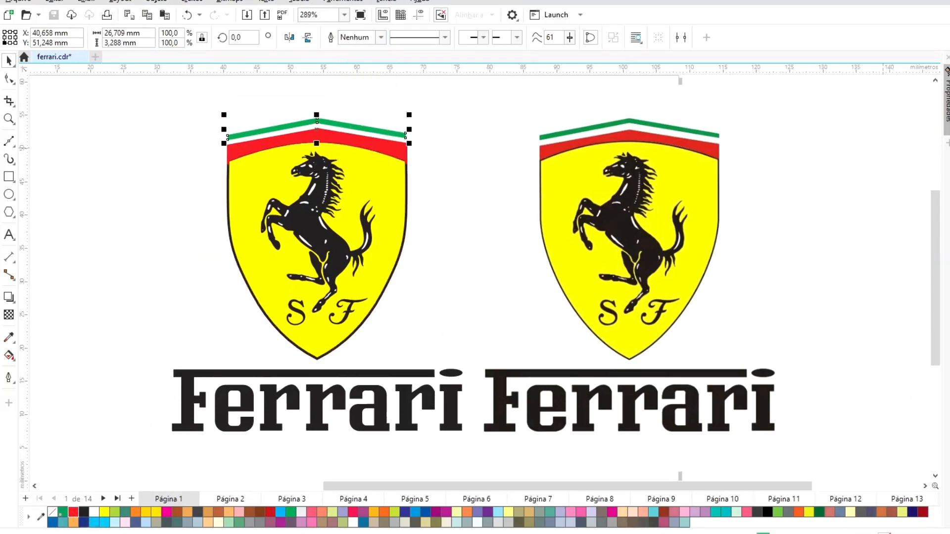
{"action": "left_click", "coordinate": [381, 38]}
{"action": "left_click", "coordinate": [382, 87]}
{"action": "left_click", "coordinate": [391, 131]}
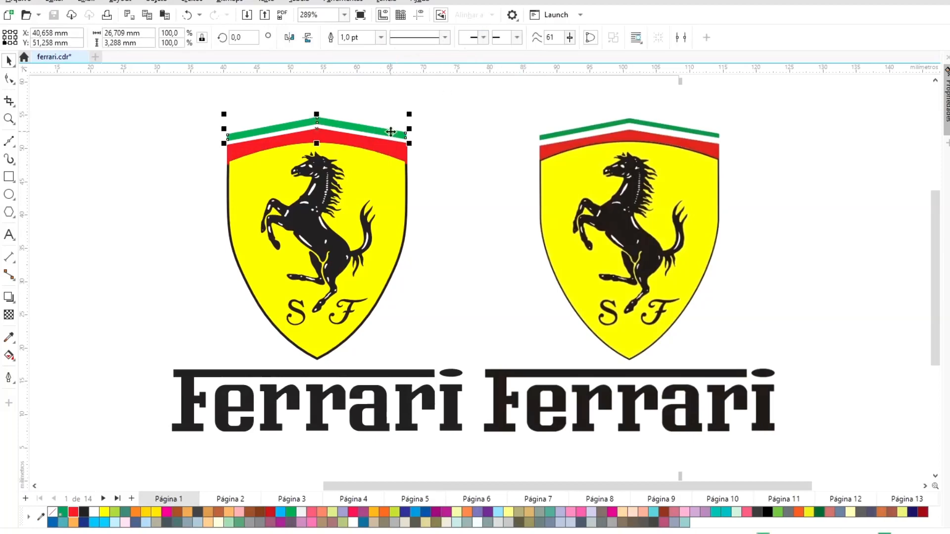
Set the nudge distance to 0.1 mm and nudge the green stripe up by two increments.
{"action": "left_click", "coordinate": [426, 89]}
{"action": "left_click_drag", "start_coordinate": [445, 38], "coordinate": [333, 39]}
{"action": "type", "text": "0,1"}
{"action": "left_click", "coordinate": [352, 126]}
{"action": "key", "text": "Up"}
{"action": "key", "text": "Up"}
Bring the yellow shield in front of the stripes and place the horse and the S and F letters on top of it.
{"action": "left_click", "coordinate": [401, 184]}
{"action": "key", "text": "shift+Page_Up"}
{"action": "left_click", "coordinate": [137, 170]}
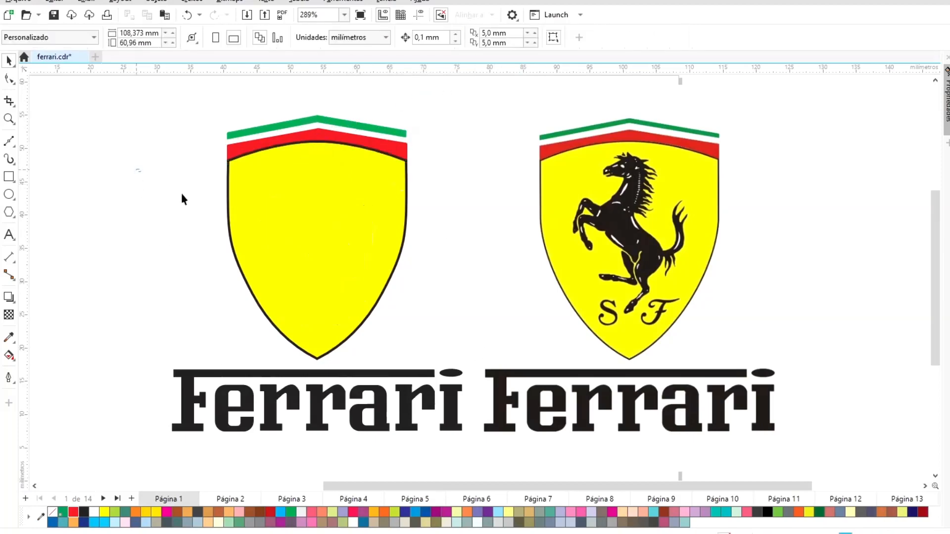
{"action": "left_click_drag", "start_coordinate": [181, 194], "coordinate": [421, 349]}
{"action": "key", "text": "shift+Page_Up"}
{"action": "left_click", "coordinate": [460, 150]}
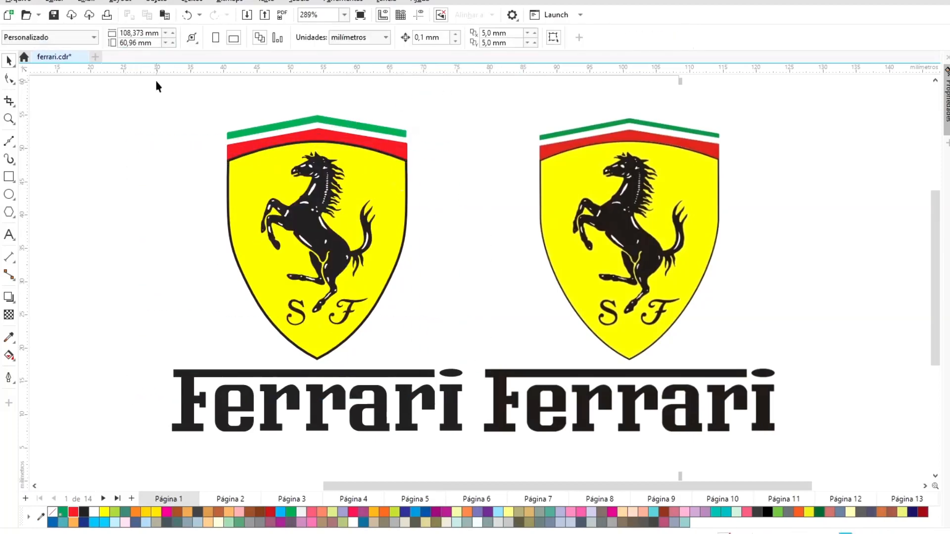
Save the document and delete the source bitmap beside the vector logo.
{"action": "left_click", "coordinate": [53, 14]}
{"action": "left_click", "coordinate": [558, 206]}
{"action": "key", "text": "Delete"}
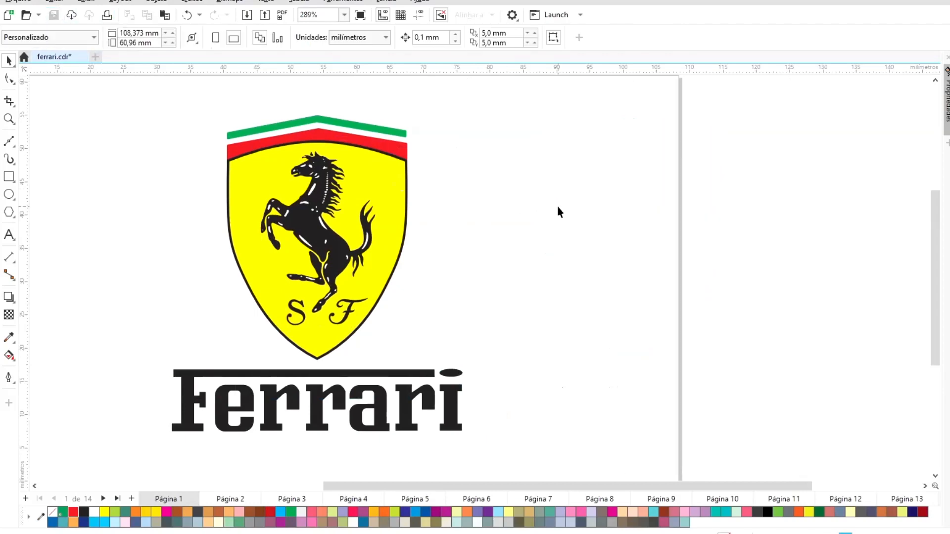
Apply outline pen settings with scaling with the object enabled to the shield and stripes.
{"action": "left_click", "coordinate": [399, 132]}
{"action": "key", "text": "F12"}
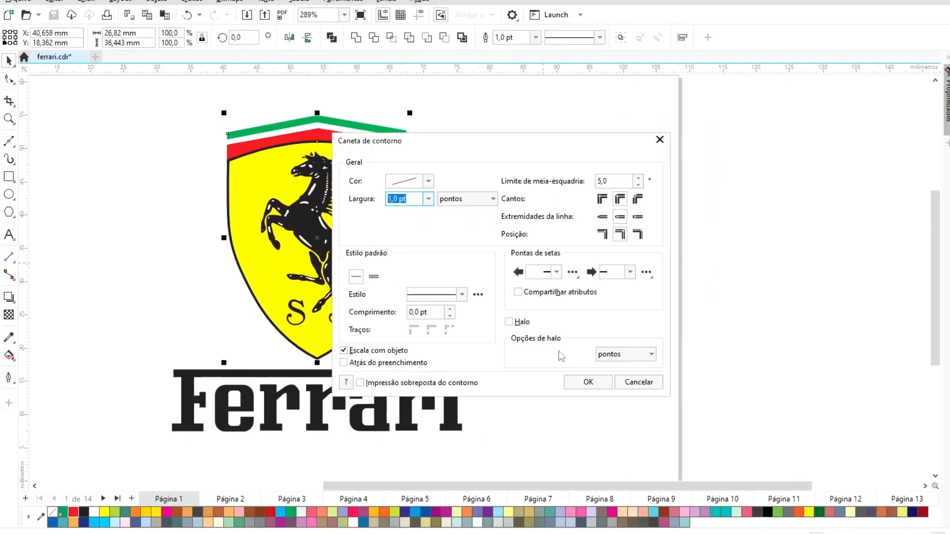
{"action": "left_click", "coordinate": [588, 381]}
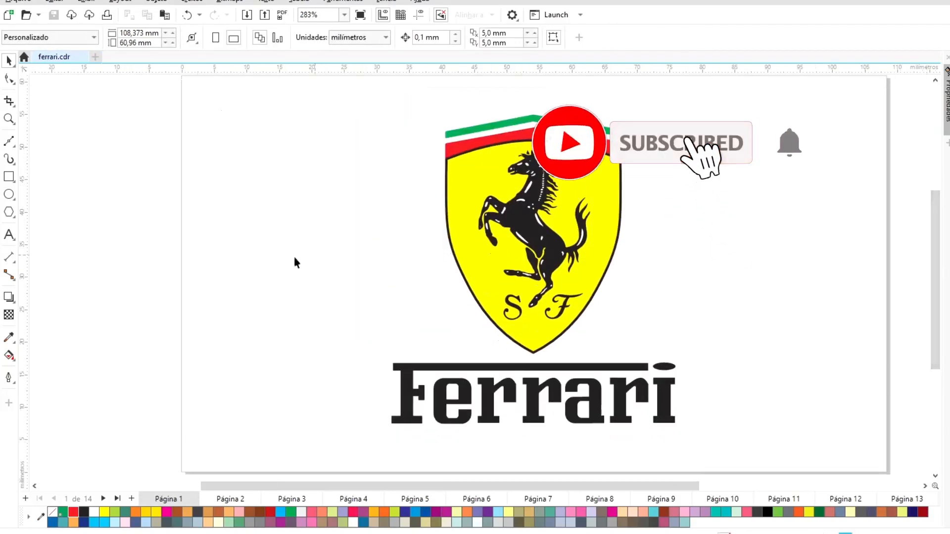
Draw a page-sized rectangle about 108 by 61 mm, fill it with dark grey, remove its outline and send it behind the logo.
{"action": "left_click", "coordinate": [9, 176]}
{"action": "left_click_drag", "start_coordinate": [180, 470], "coordinate": [885, 115]}
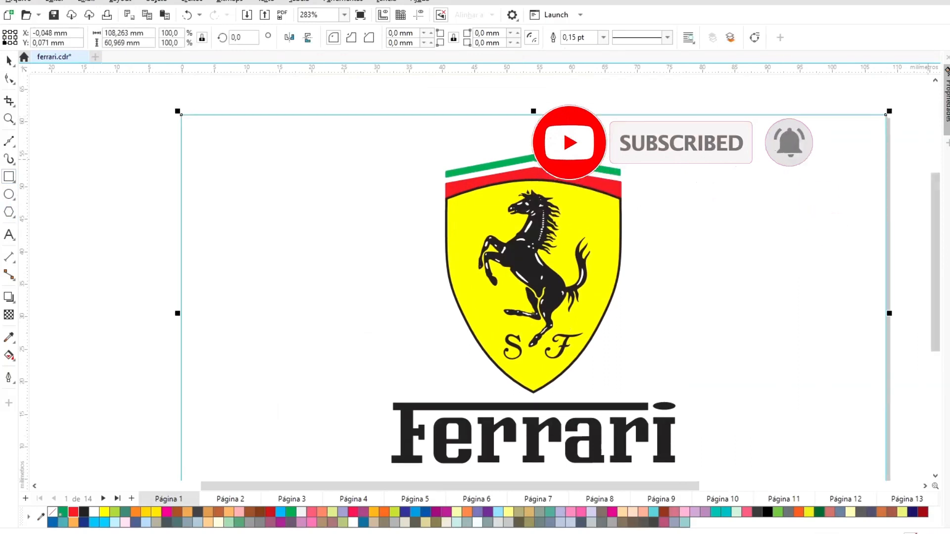
{"action": "left_click", "coordinate": [646, 523]}
{"action": "key", "text": "shift+Page_Down"}
{"action": "key", "text": "space"}
{"action": "key", "text": "shift+F4"}
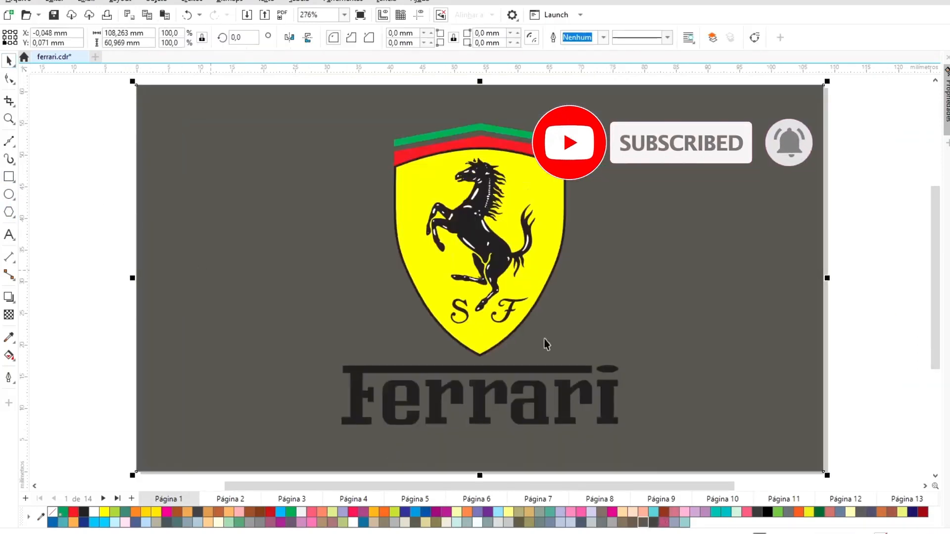
Change the background rectangle's fill to light grey and save the document.
{"action": "left_click", "coordinate": [949, 197]}
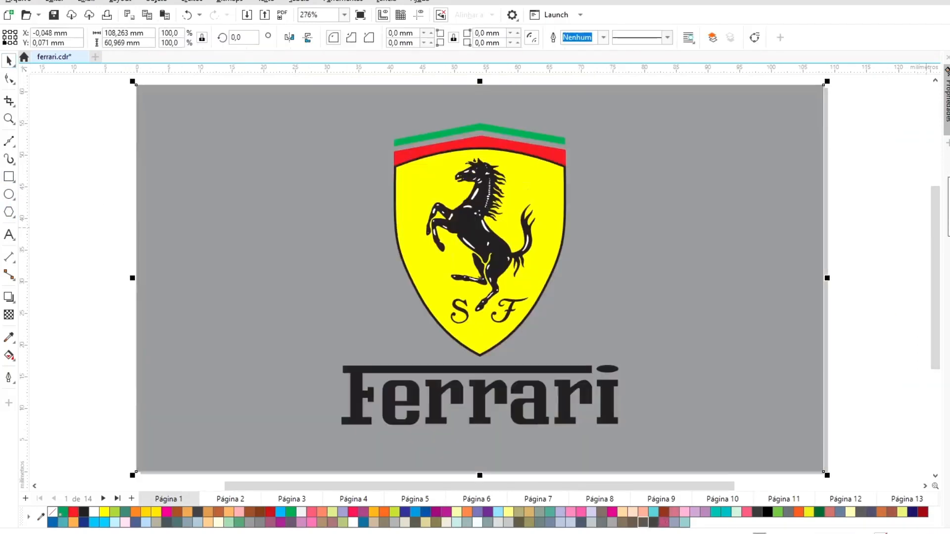
{"action": "left_click", "coordinate": [948, 218]}
{"action": "left_click", "coordinate": [882, 179]}
{"action": "left_click", "coordinate": [54, 15]}
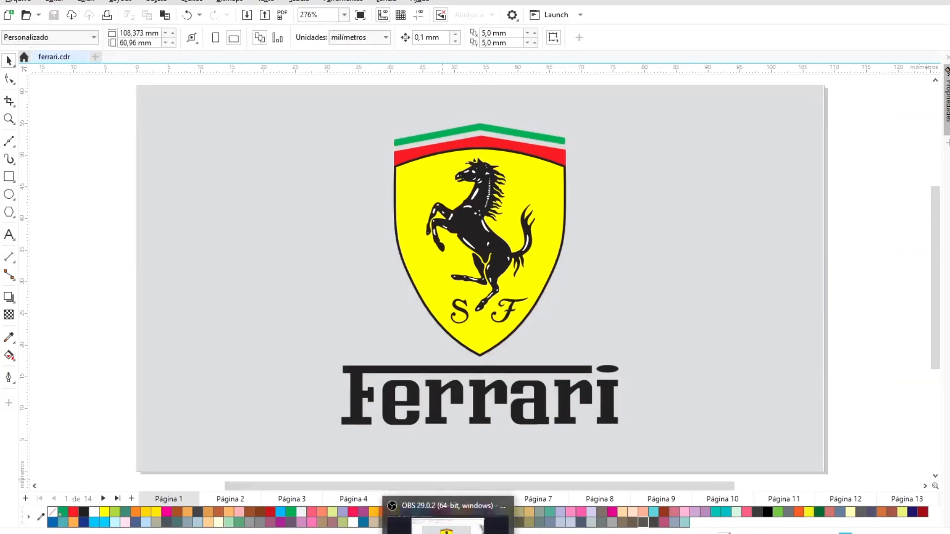